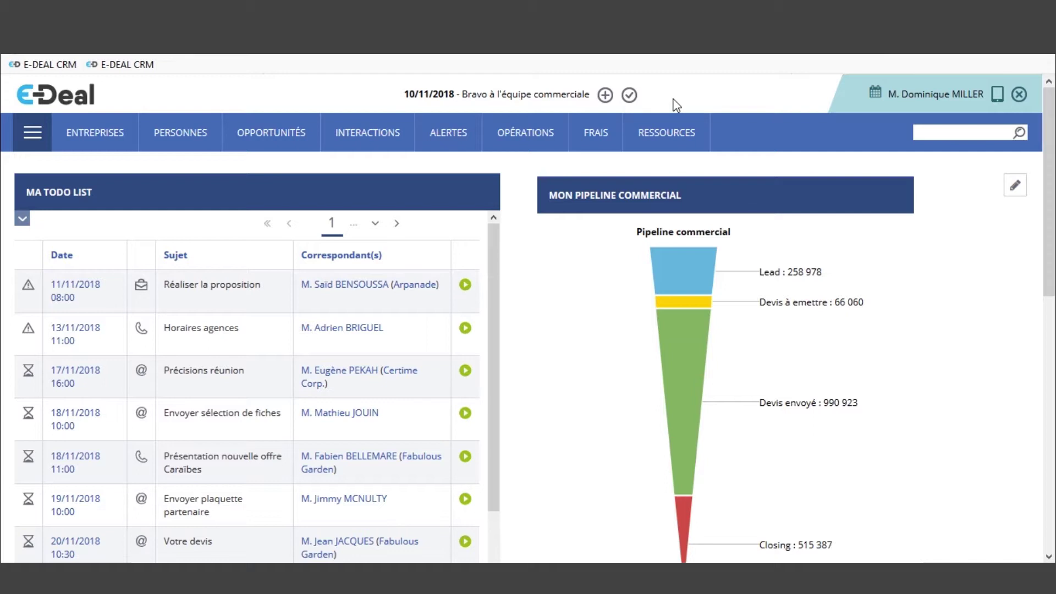
Step: View the "Bravo à l'équipe commerciale" announcement in the header banner and mark it as read
click(523, 96)
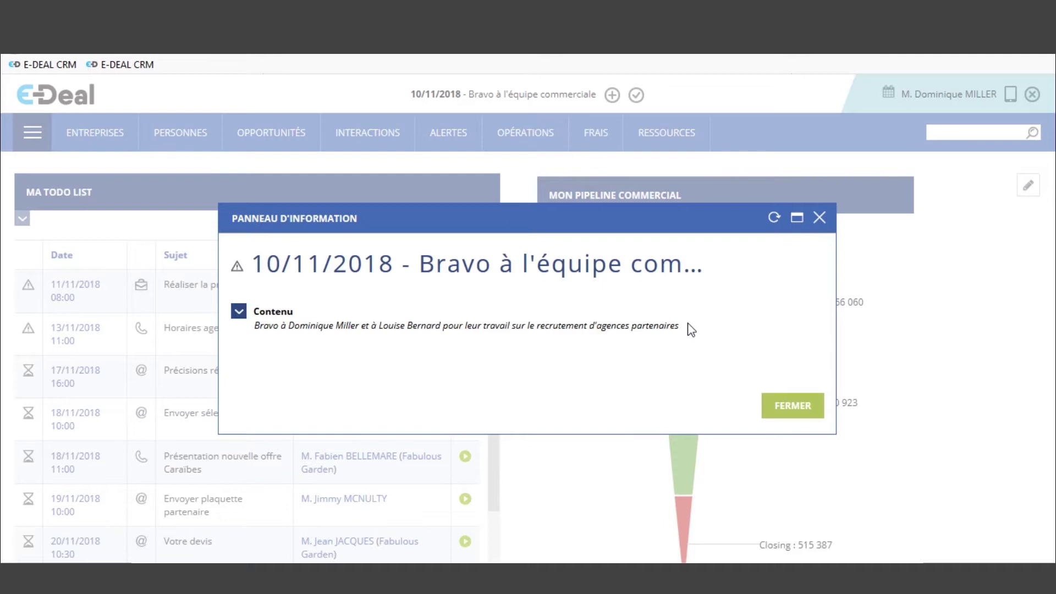
click(820, 218)
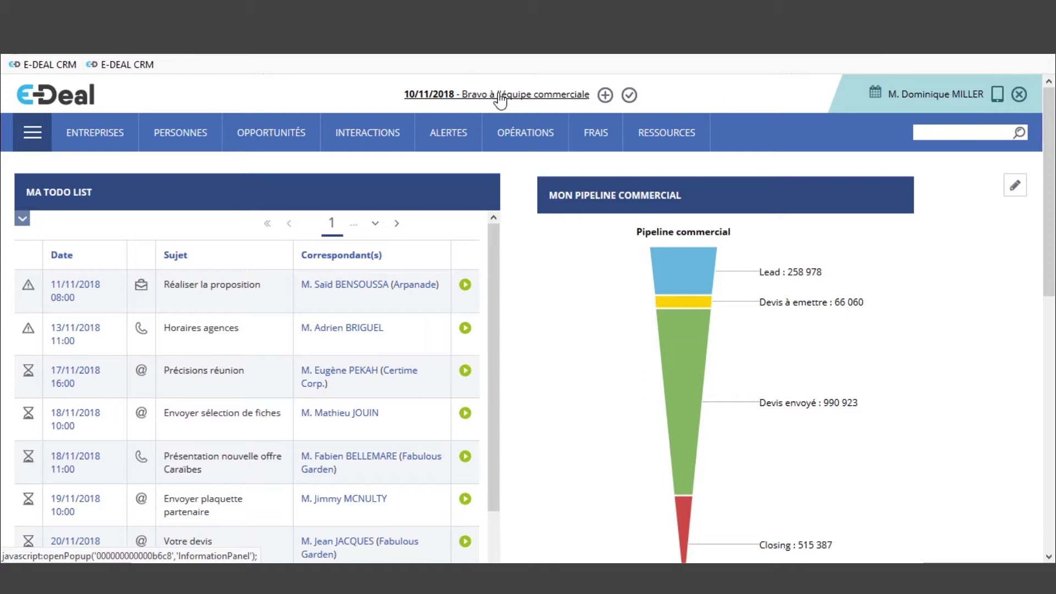
click(630, 96)
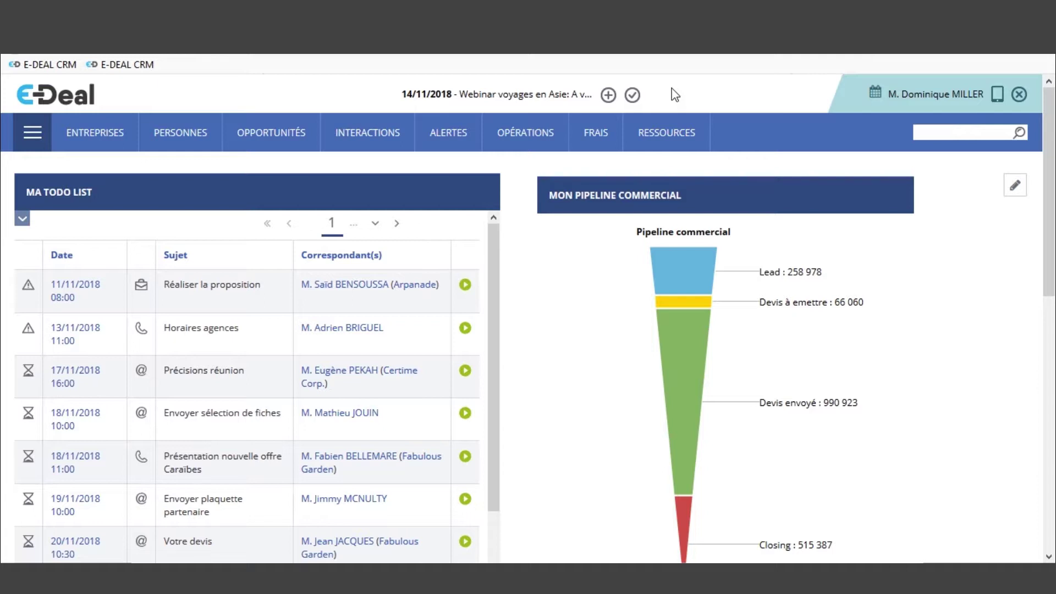
Step: View the full content of the 14/11/2018 "Webinar voyages en Asie" announcement in the banner and close it
click(517, 99)
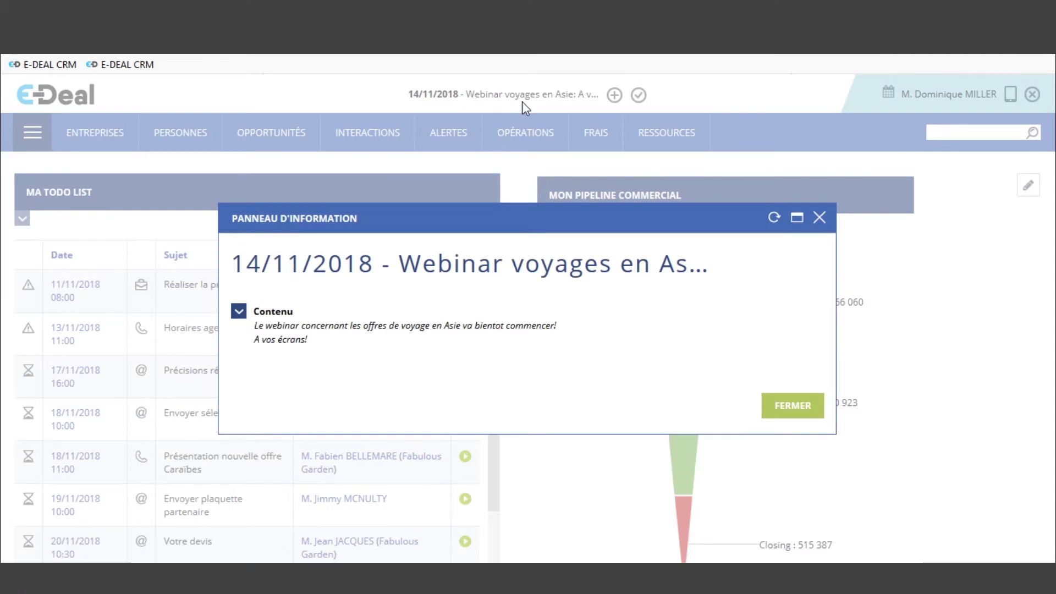
click(819, 218)
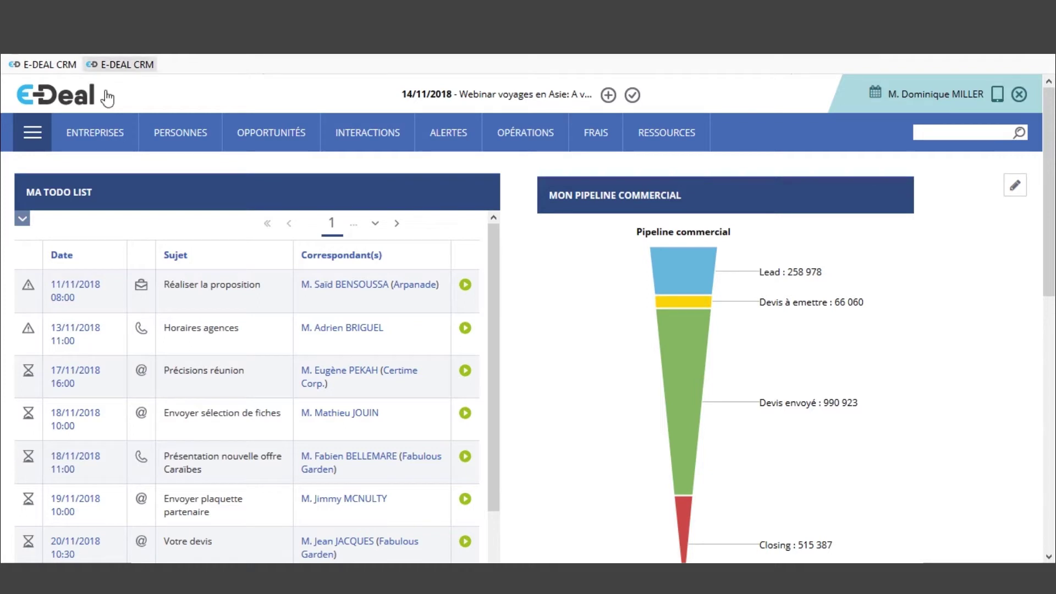
Step: Start creating a new information panel from the users section of the Admin module
click(40, 134)
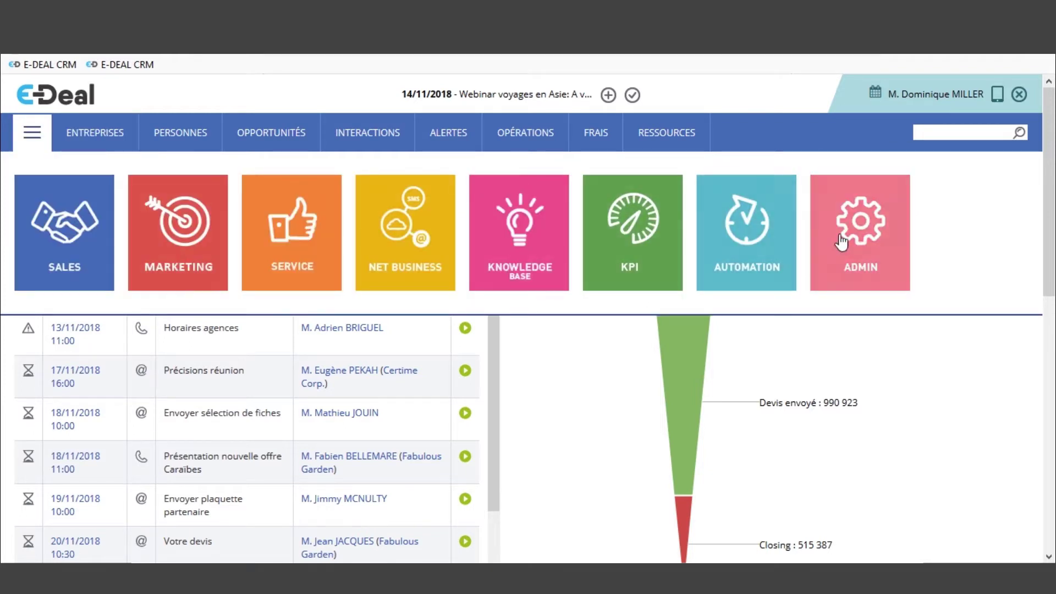
click(867, 244)
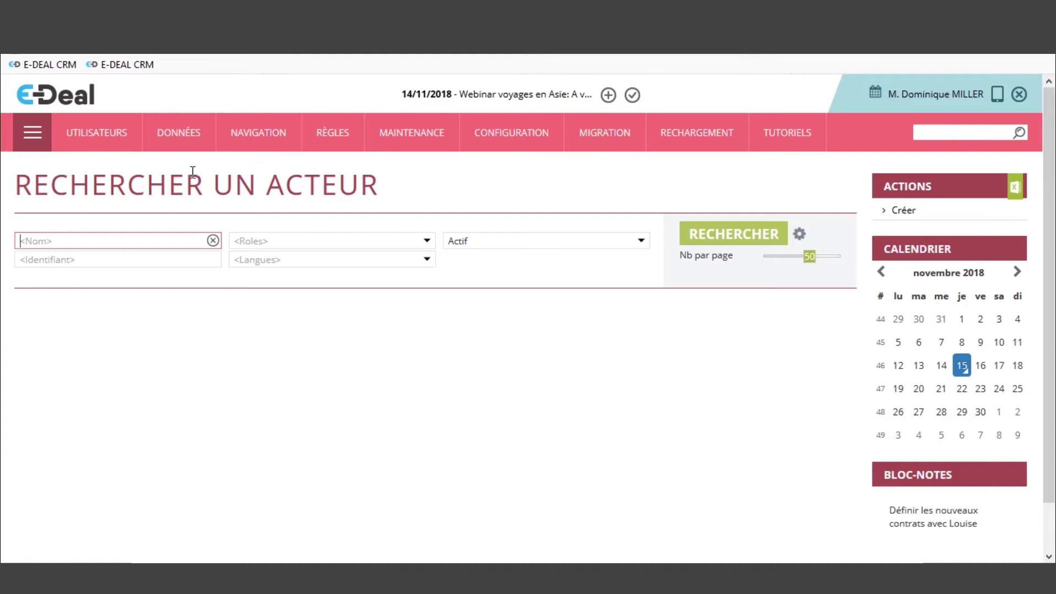
click(104, 144)
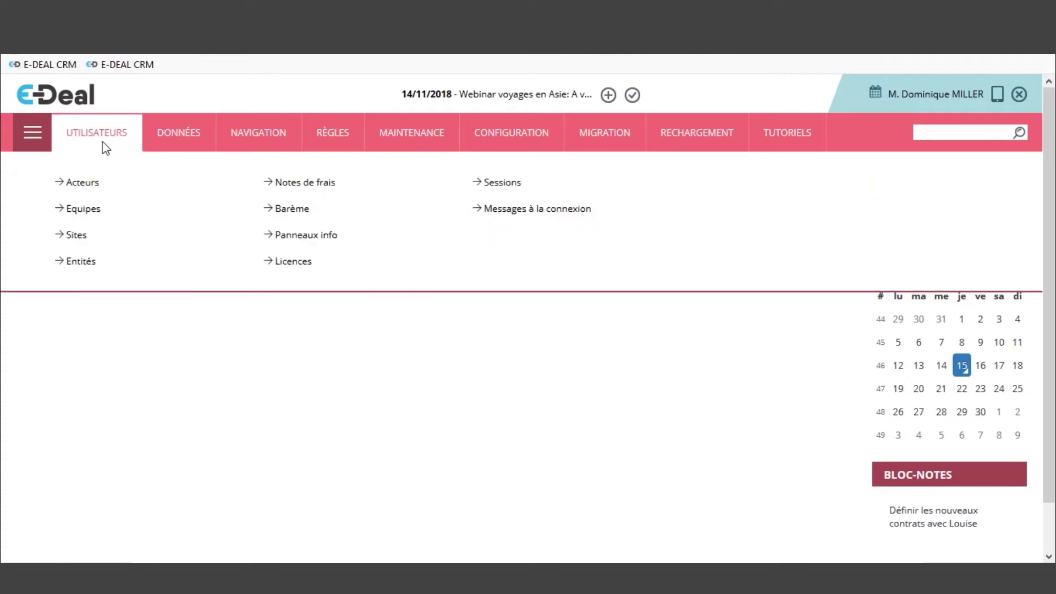
click(291, 237)
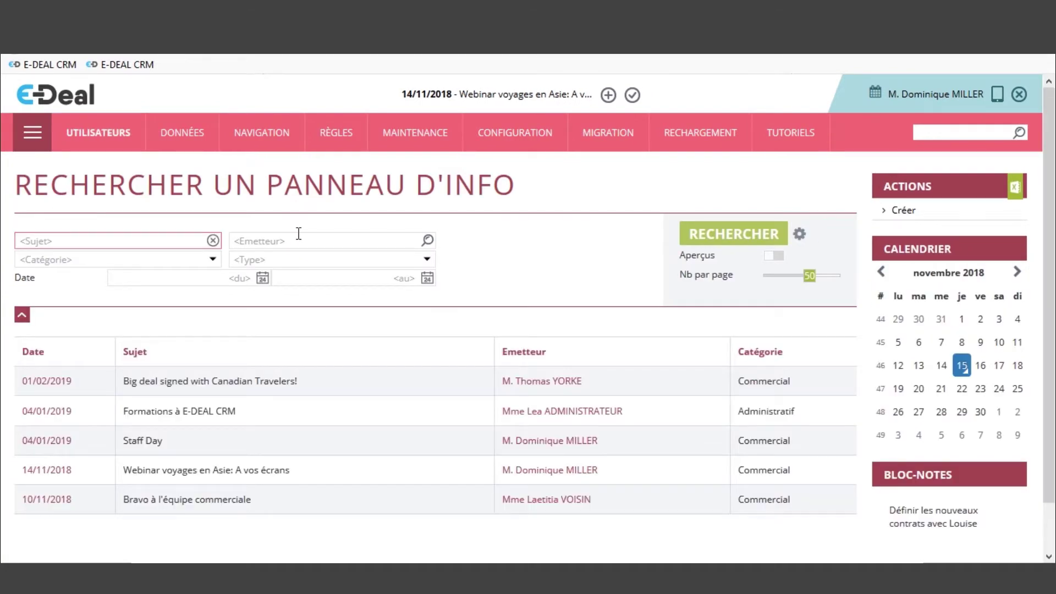
click(900, 216)
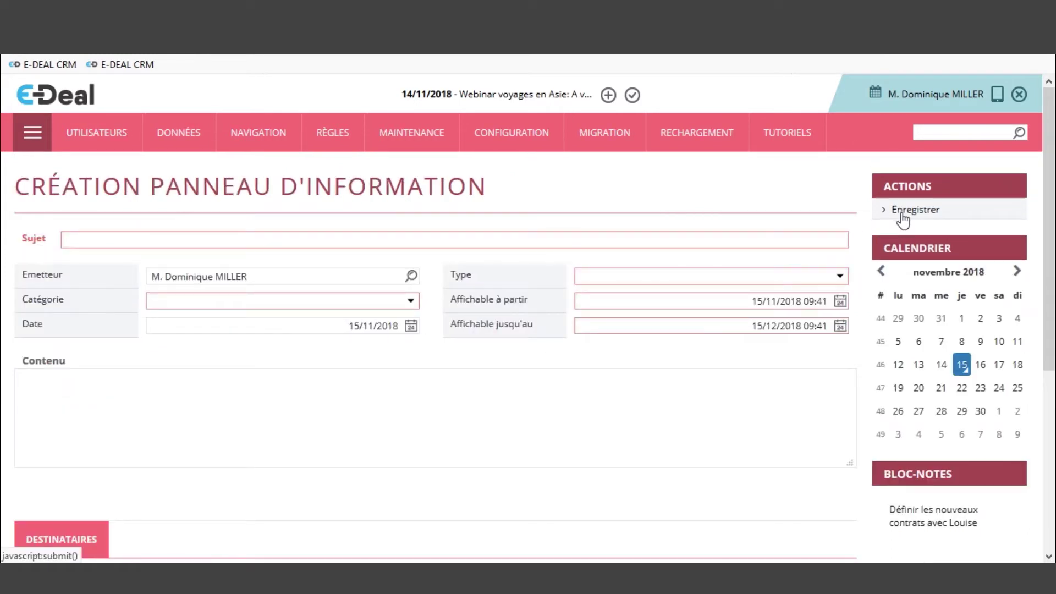
Step: Fill in the information panel with the subject "Séminaire commercial en Asie", category Administratif and type Normal
click(94, 241)
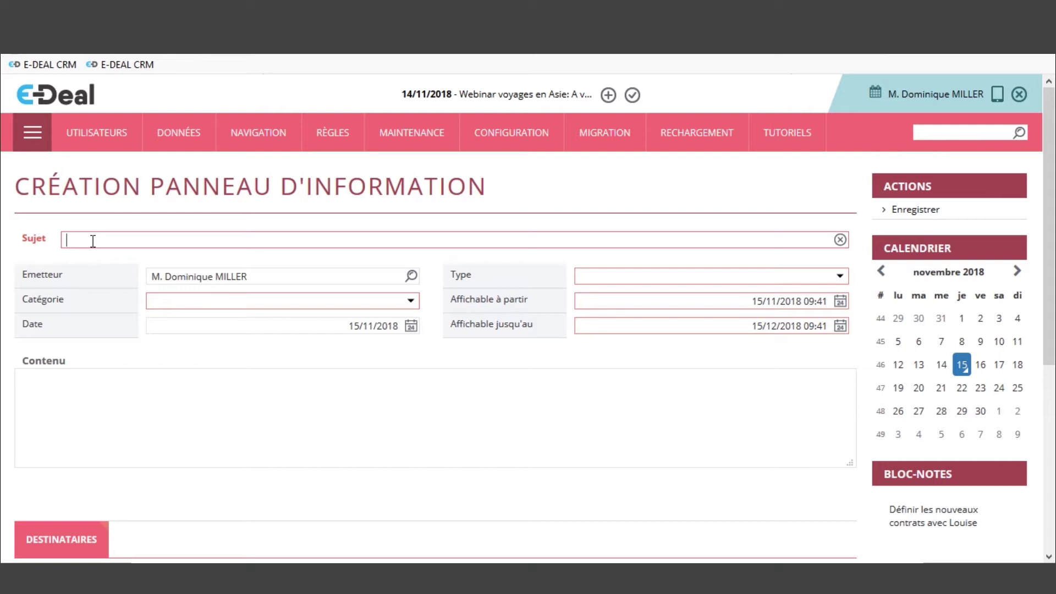
text(Séminaire commercial en )
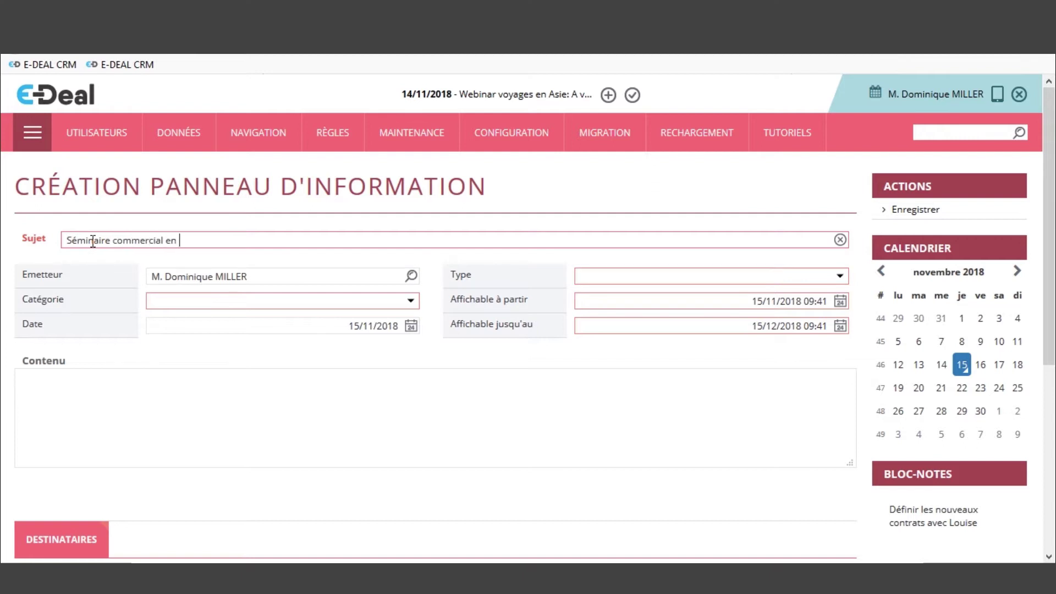
text(Asie)
click(205, 301)
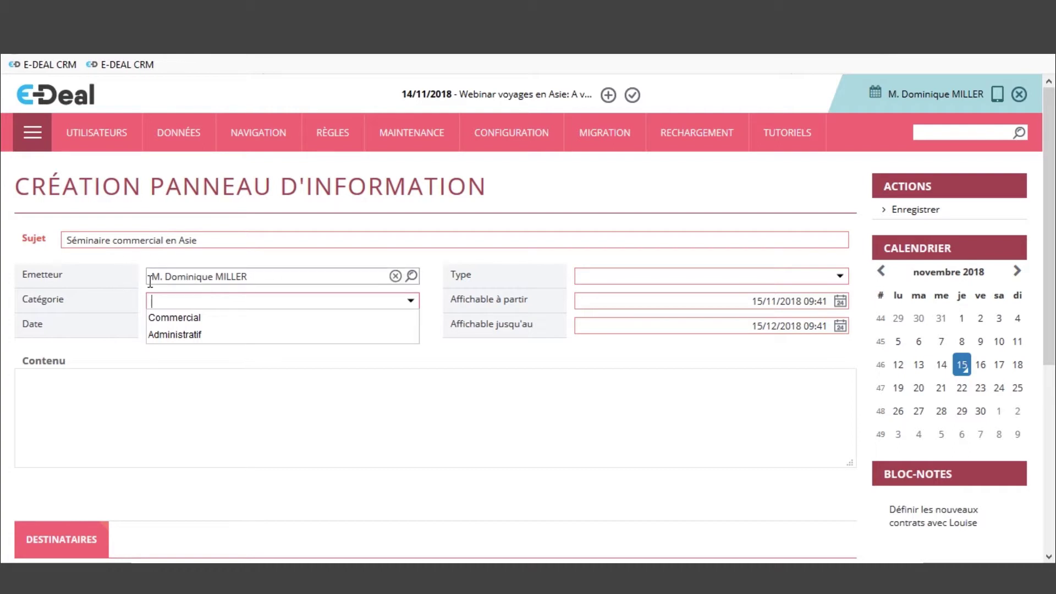
click(191, 336)
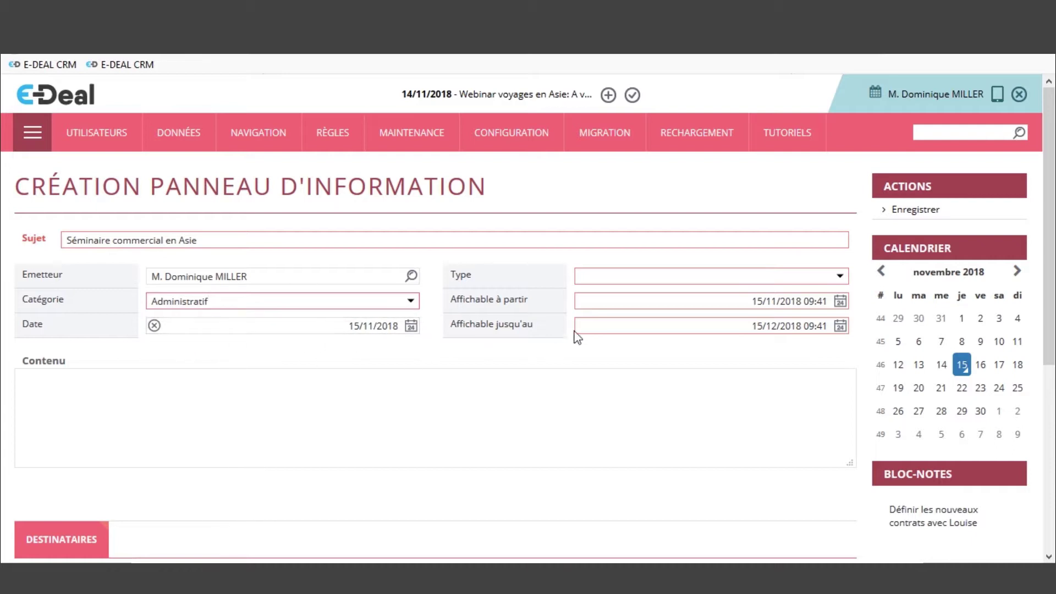
click(640, 277)
click(612, 293)
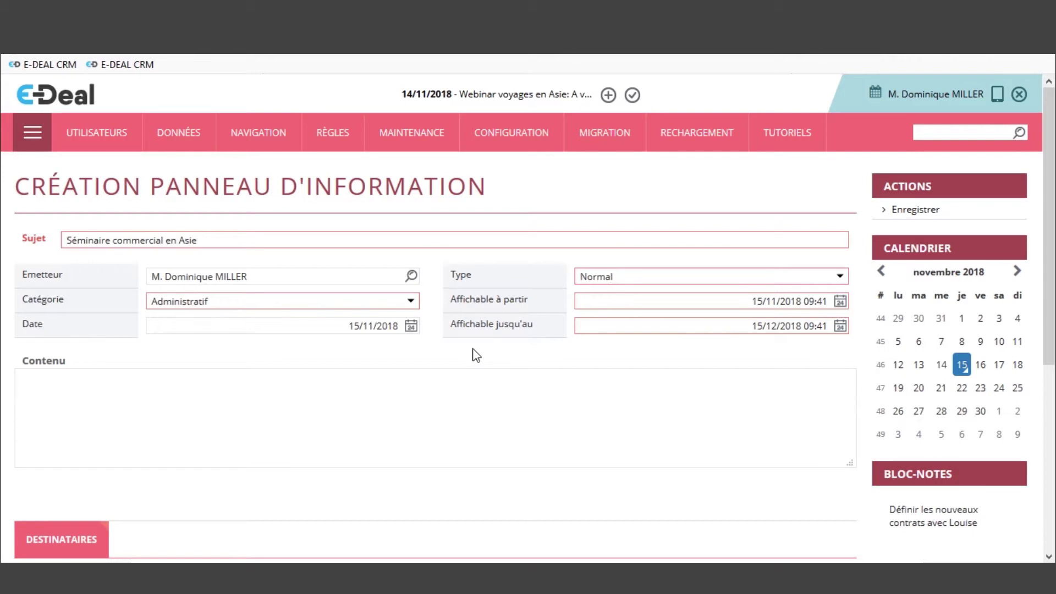
Step: Select all user roles as recipients of the information panel
scroll(462, 353, down, 4)
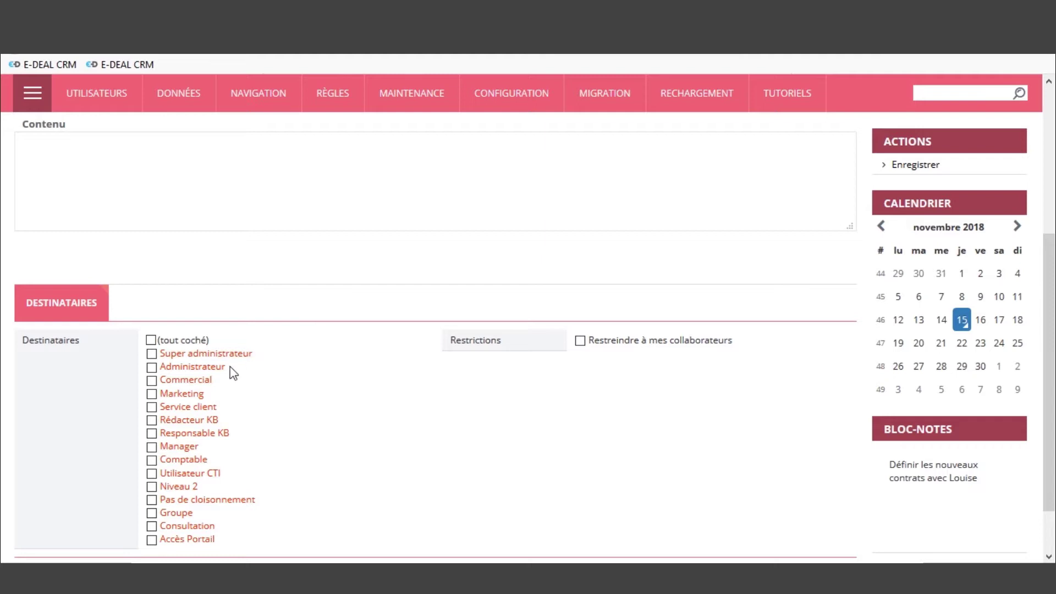
click(151, 394)
click(152, 381)
click(152, 340)
Step: Try out the restriction to own collaborators with backups and assistants included, and clear the restriction again
click(581, 341)
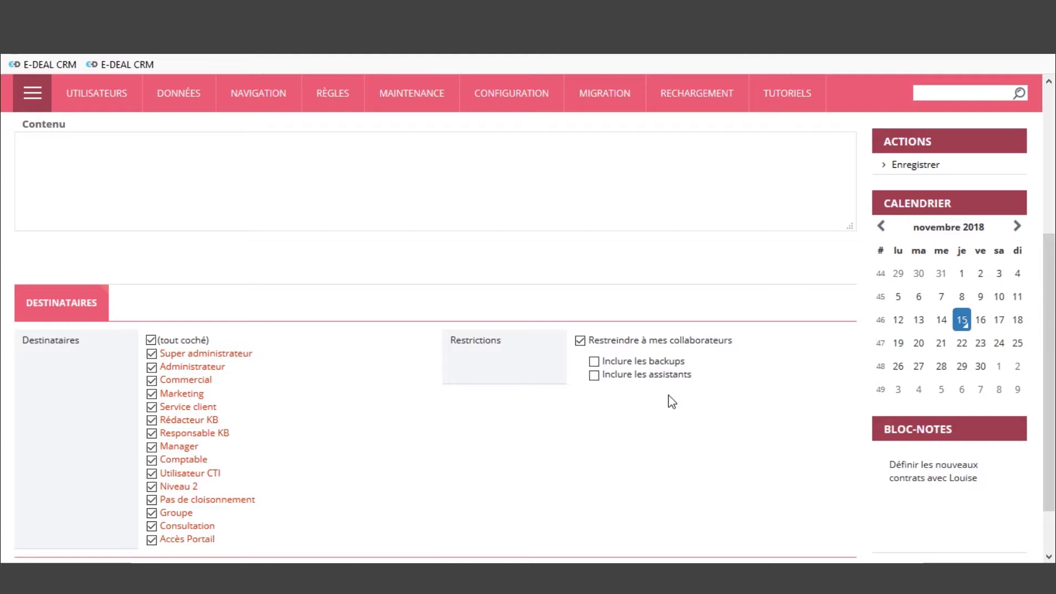
click(594, 363)
click(594, 378)
click(580, 343)
Step: Enter the content "Je vais pouvoir enrichir le detail de mon information sur cette page" and save the information panel
scroll(608, 370, up, 4)
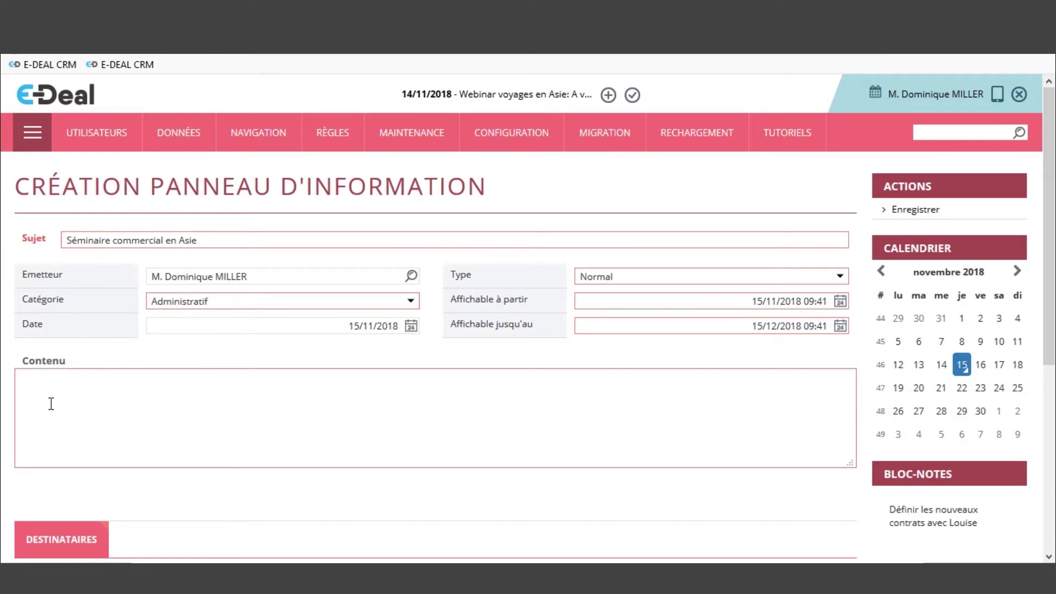
text(e vais pouvoir enrichir le detail de)
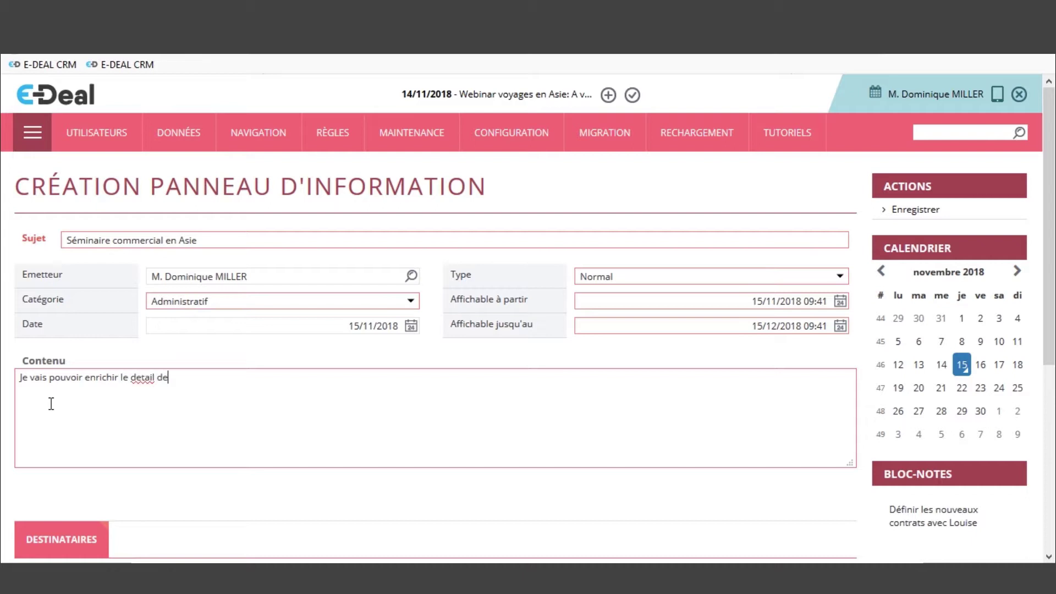
text( mon information sur cett)
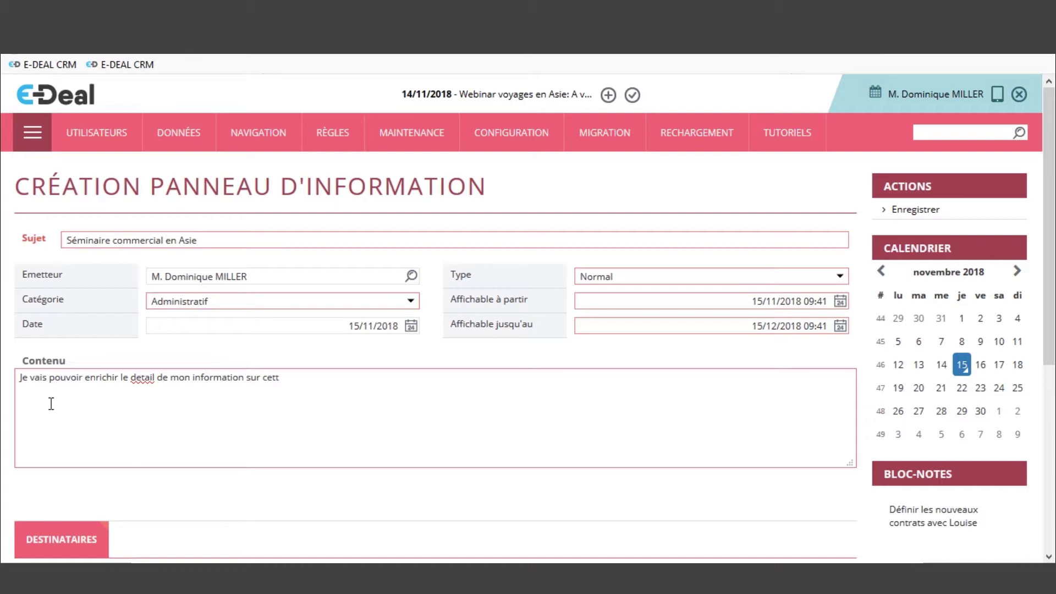
text(e page)
click(916, 212)
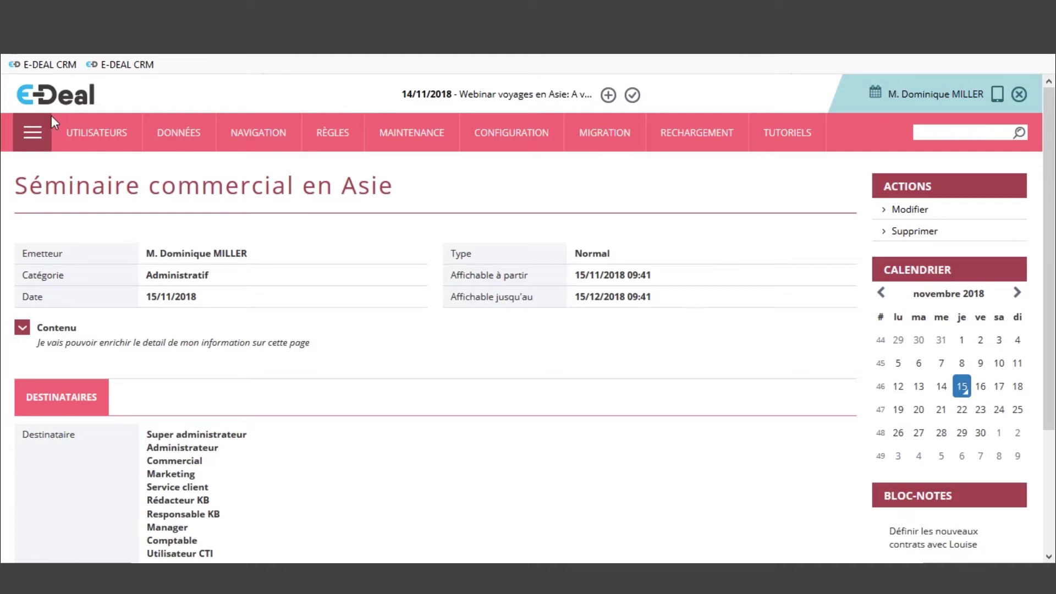
Step: Return from the Admin module to the Sales module
click(32, 132)
click(57, 222)
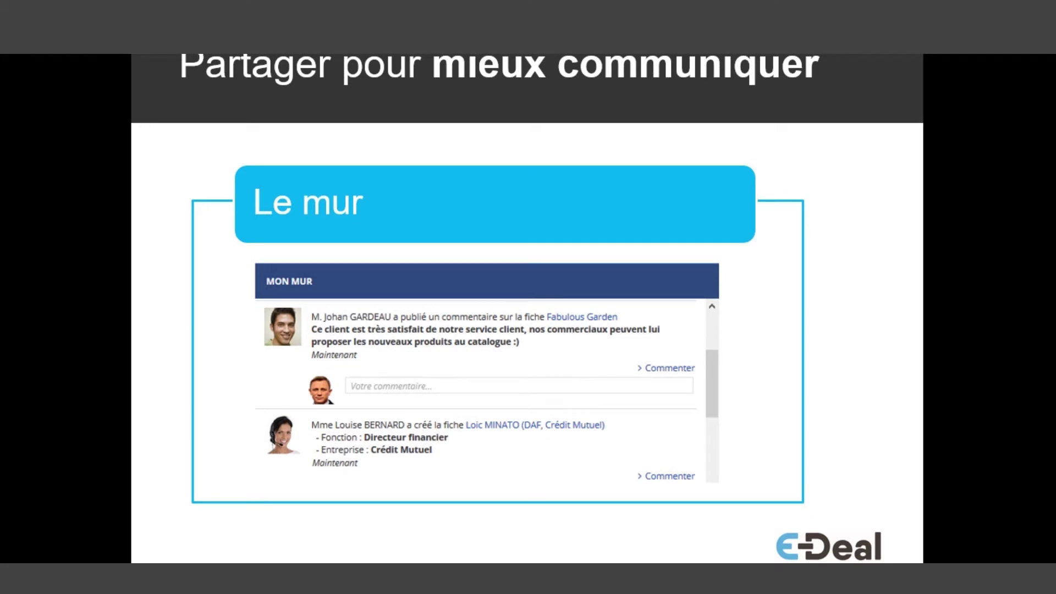
Step: Switch from the slideshow back to E-DEAL CRM in Firefox and display its home page
key(super)
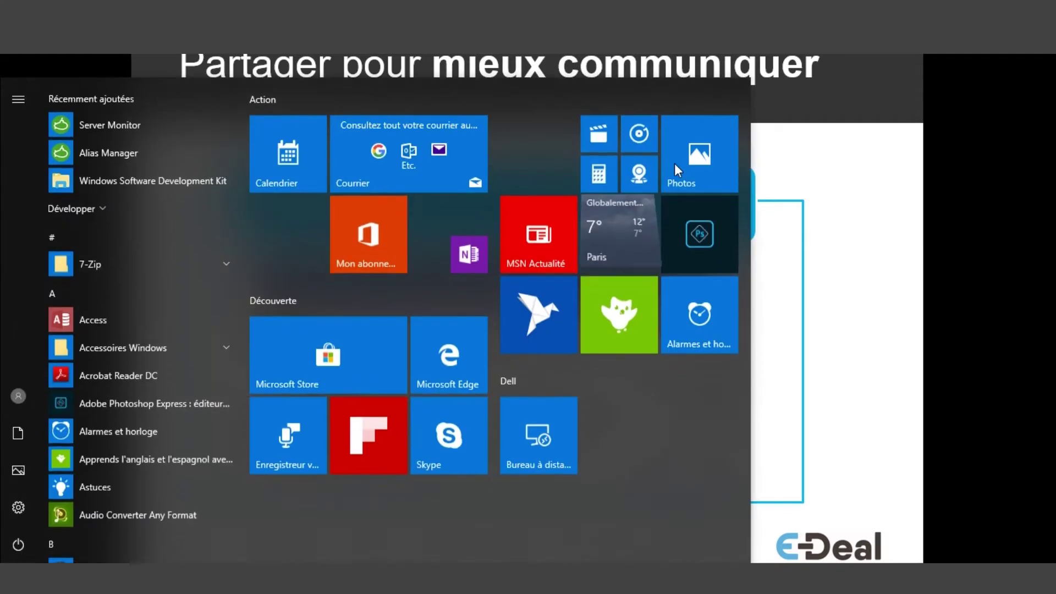
key(super+Tab)
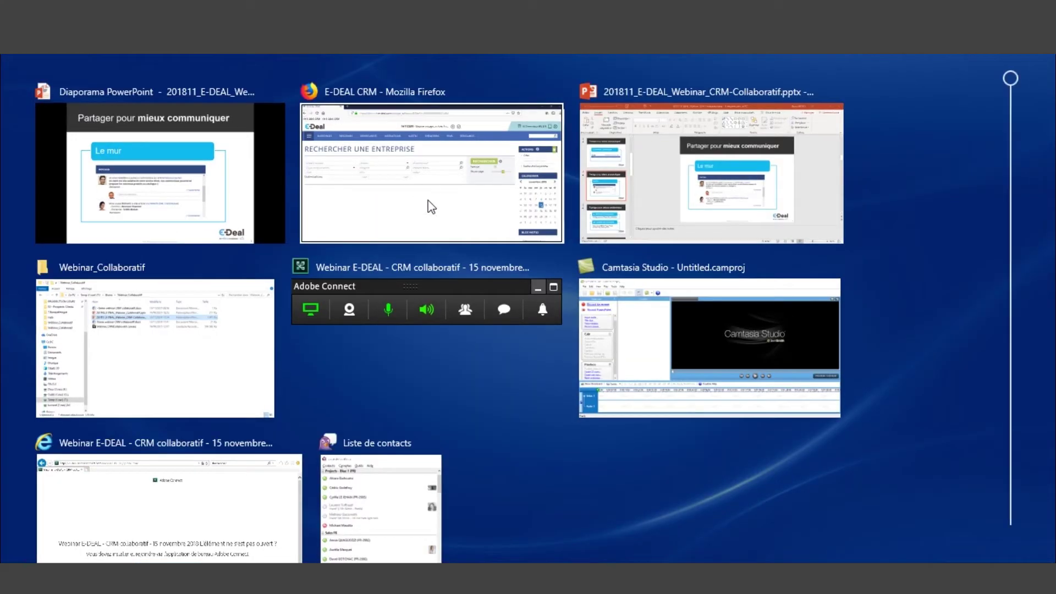
click(366, 159)
click(50, 105)
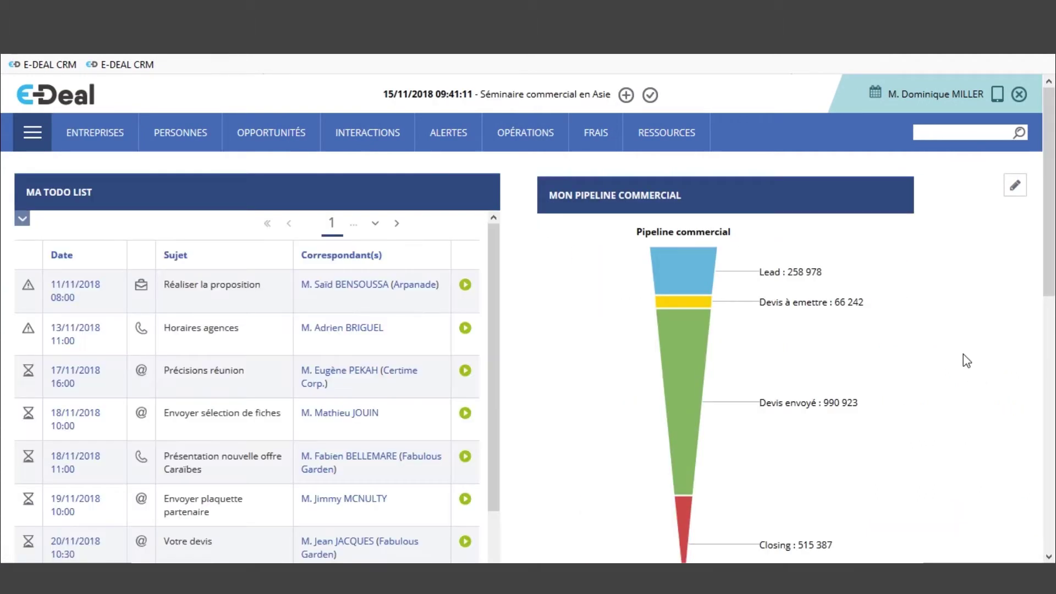
Step: Log out of the current account and sign in as the other user with that account's login and password
click(1019, 96)
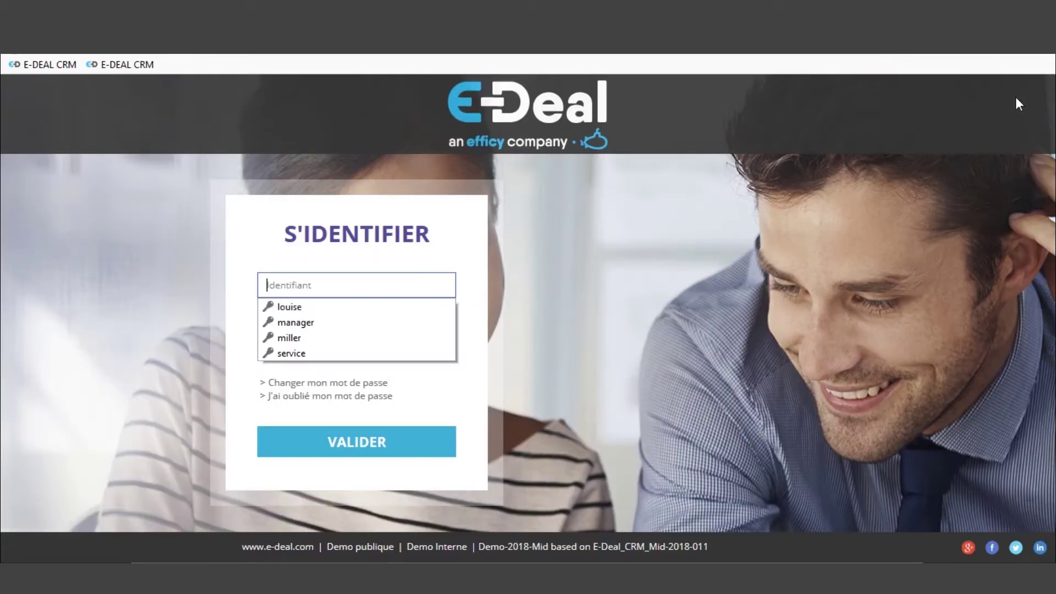
text(louise)
click(362, 316)
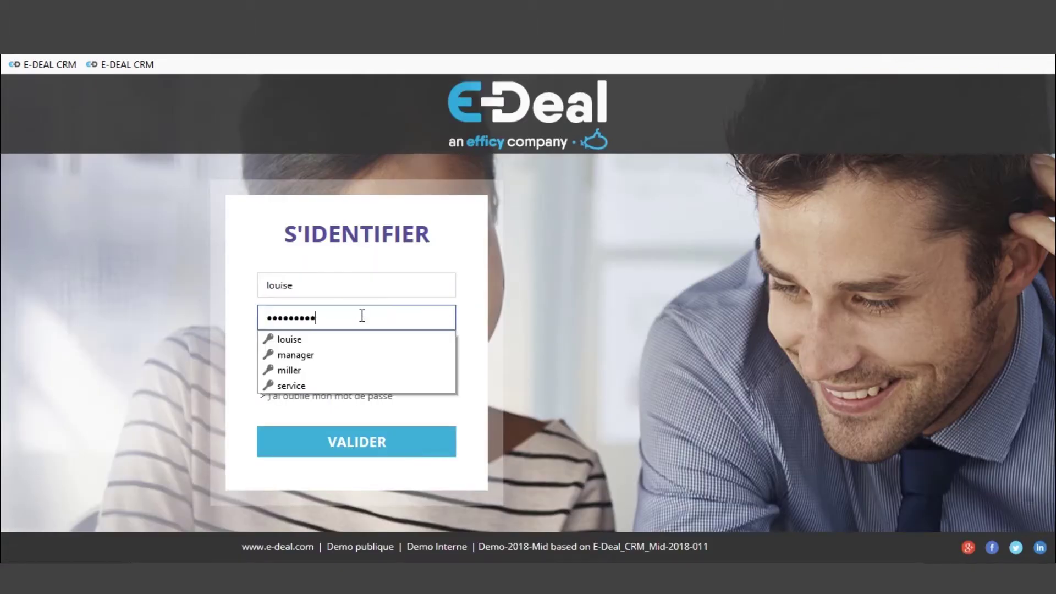
key(Return)
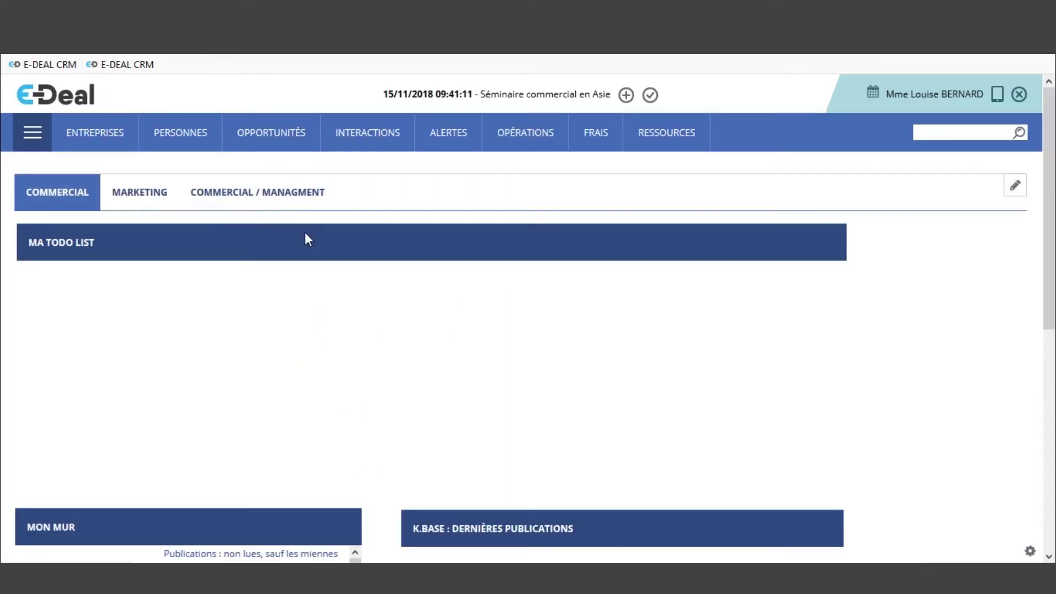
Step: Review the updates on the Mon mur wall and post the comment "Dommage" on the Voyage à Cuba (Fabulous Garden) update
scroll(939, 331, down, 7)
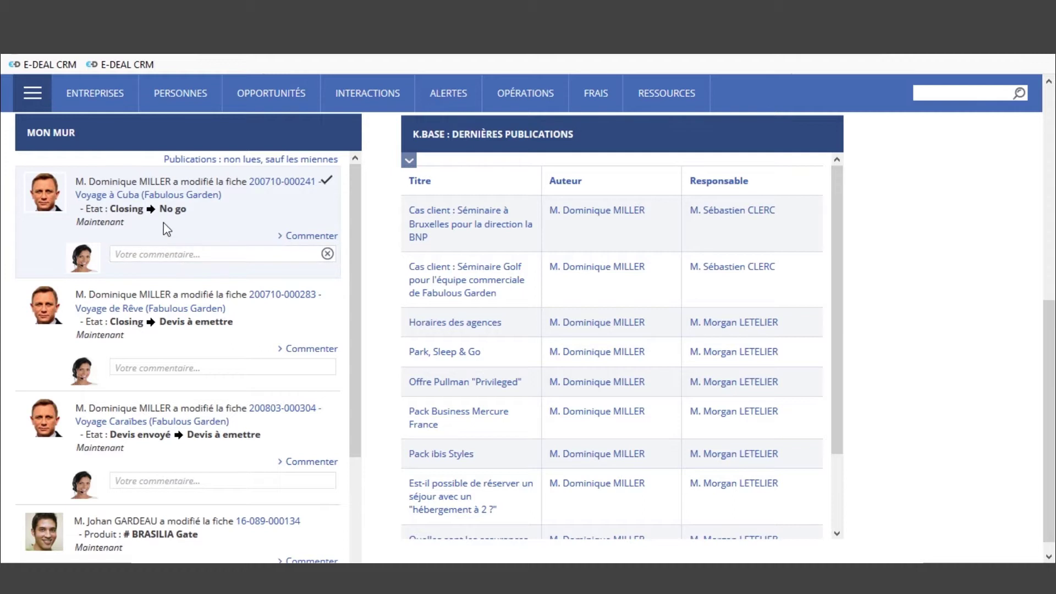
scroll(184, 453, down, 3)
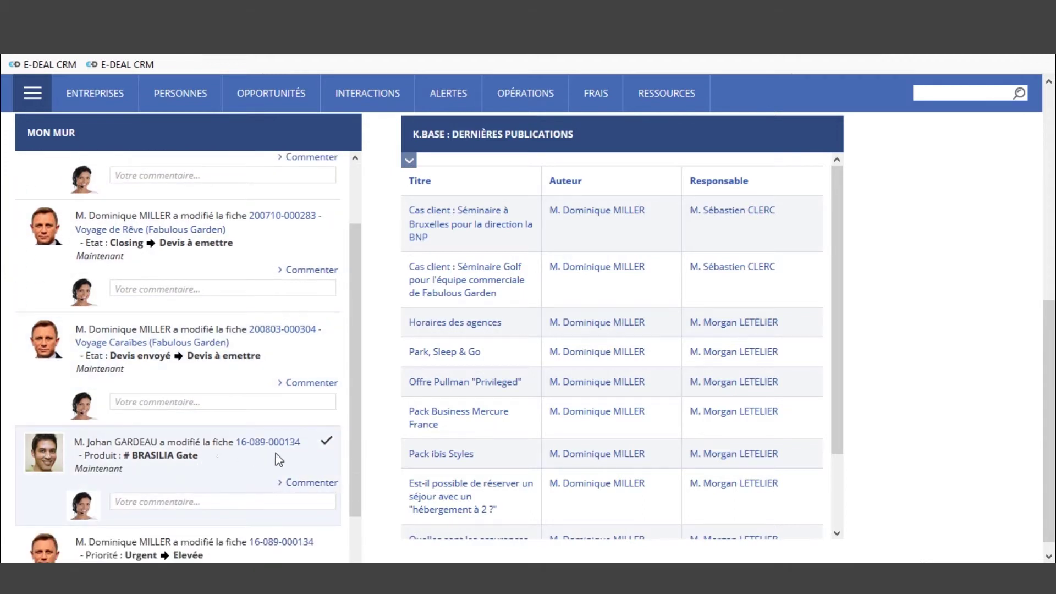
scroll(262, 428, up, 3)
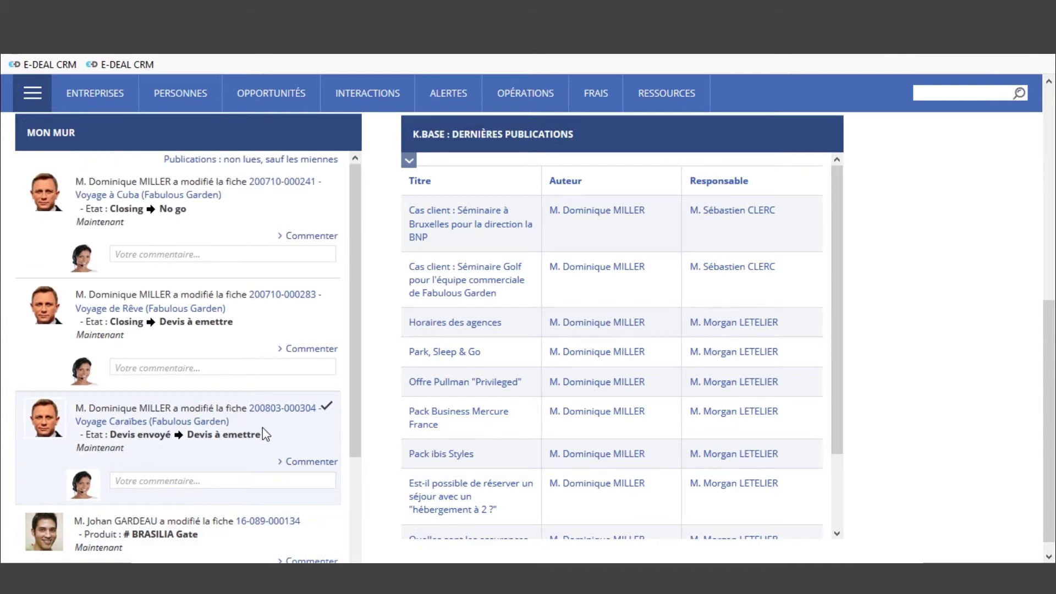
click(160, 255)
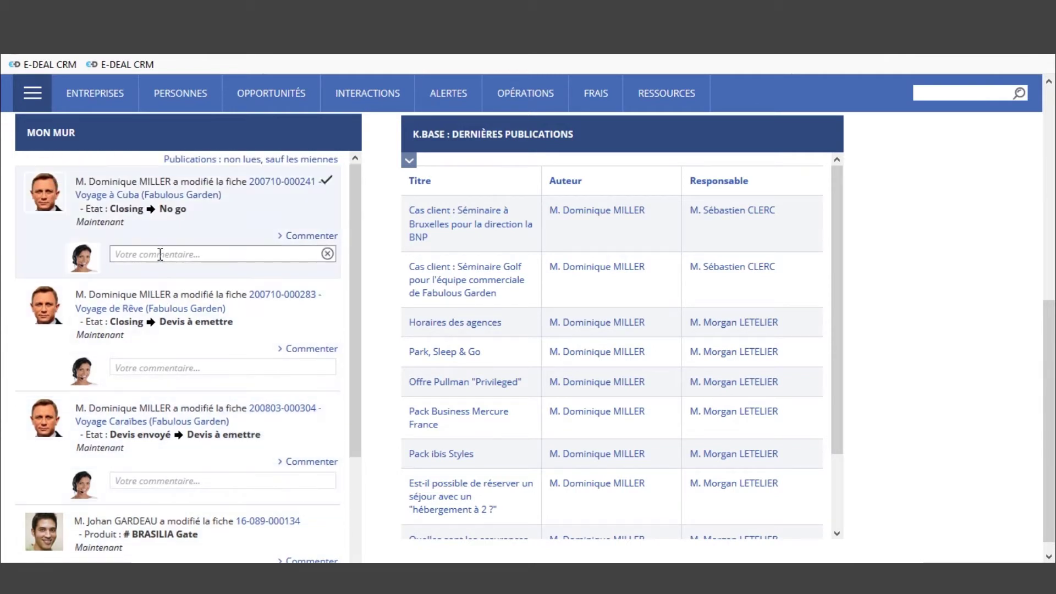
text(Dommage)
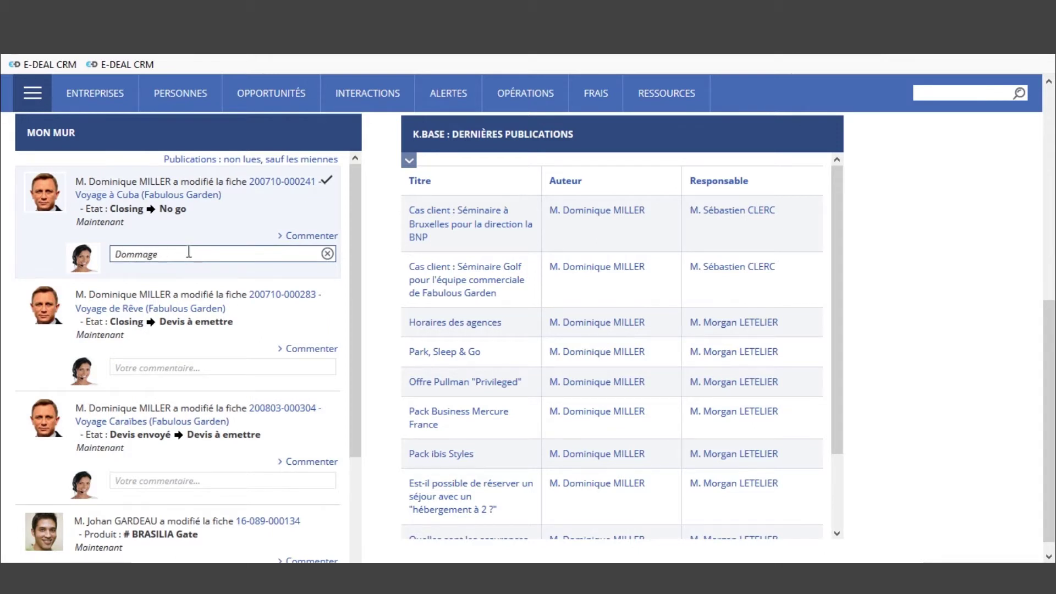
click(310, 236)
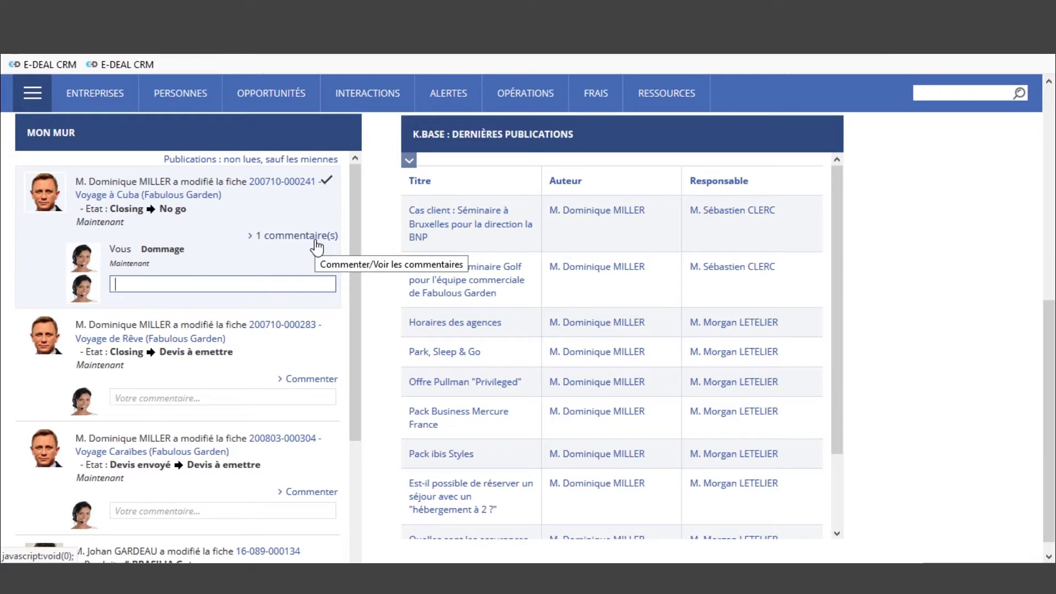
click(933, 307)
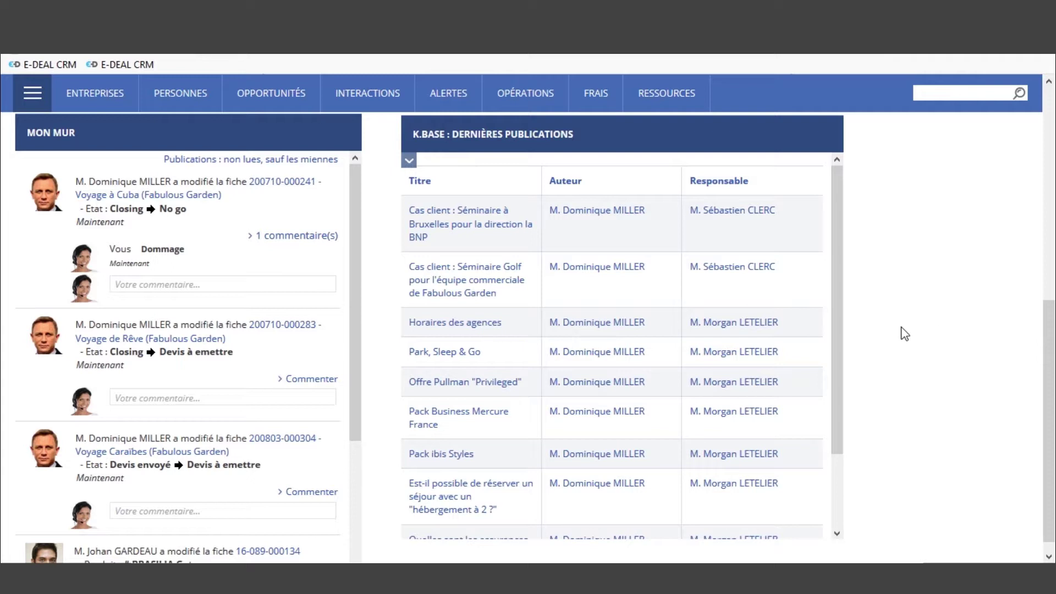
Step: Open the Fabulous Garden contact linked to the Confirmation RDV task and start a new opportunity from that record
scroll(929, 316, up, 7)
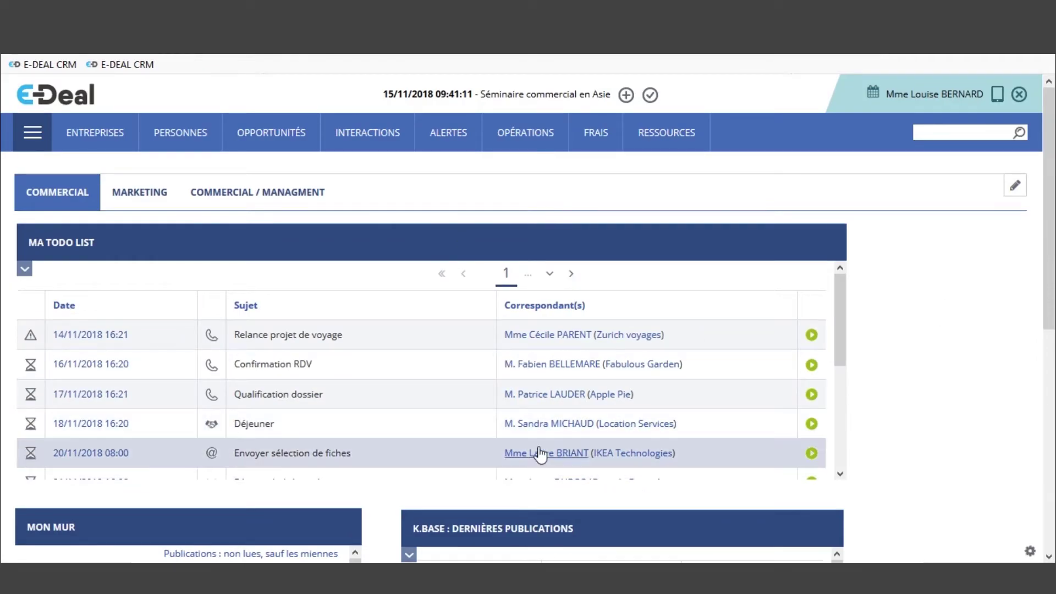
click(558, 365)
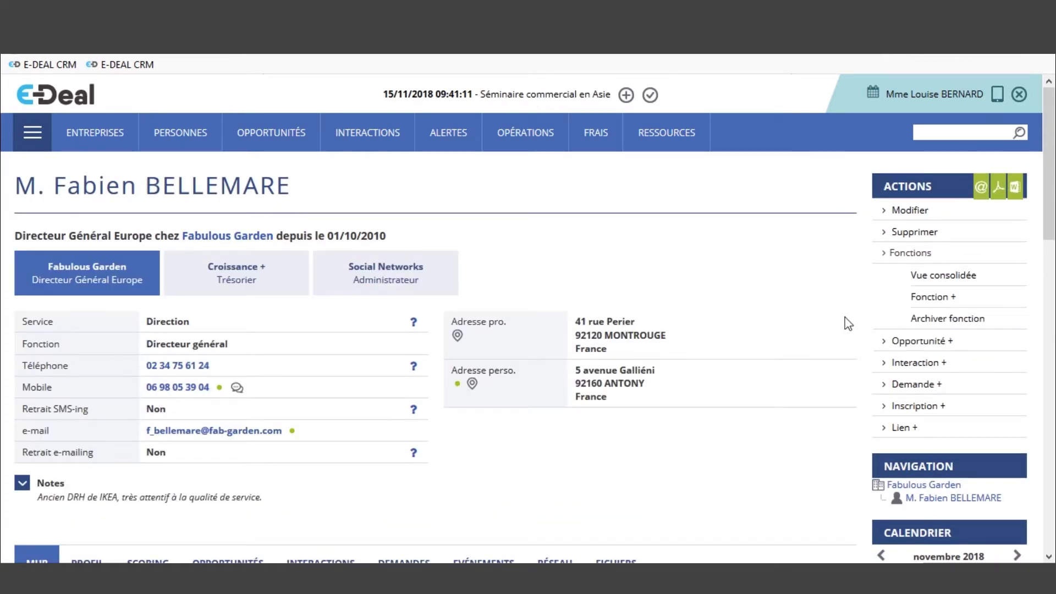
click(917, 345)
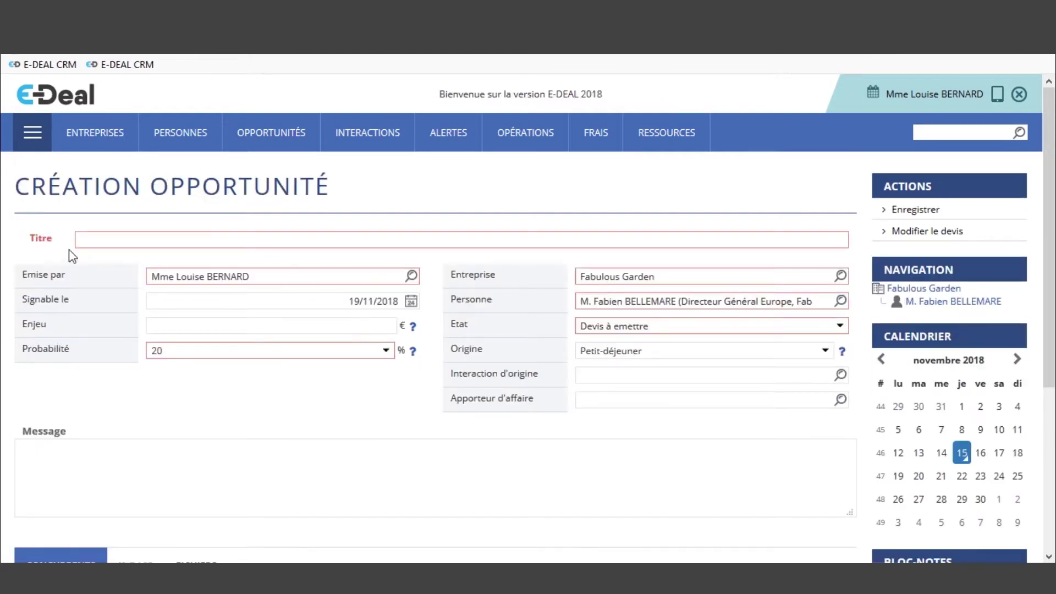
Step: Title the new opportunity "Voyage CE en projet"
click(100, 243)
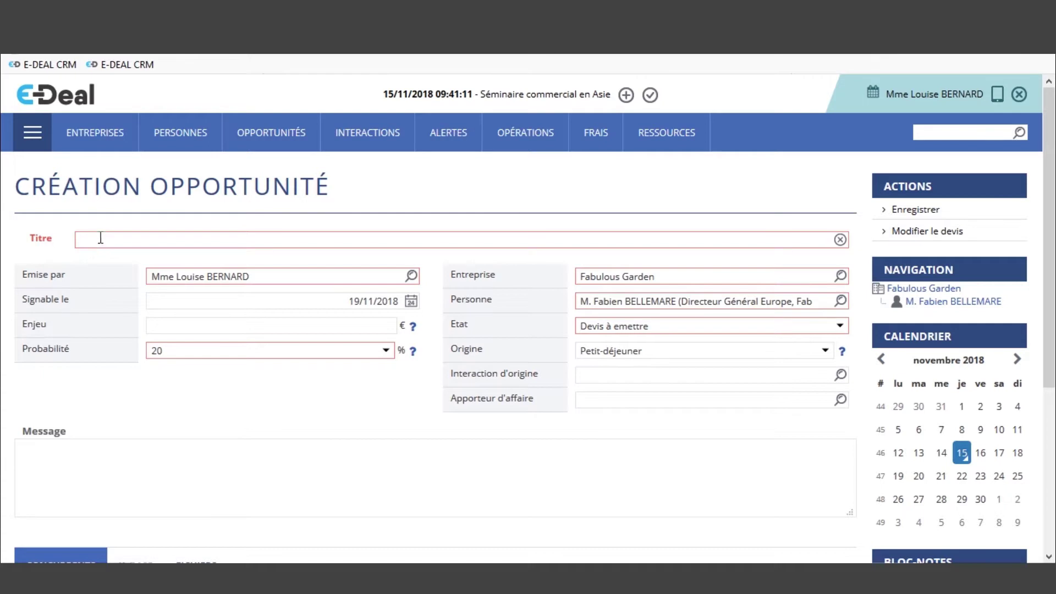
click(103, 240)
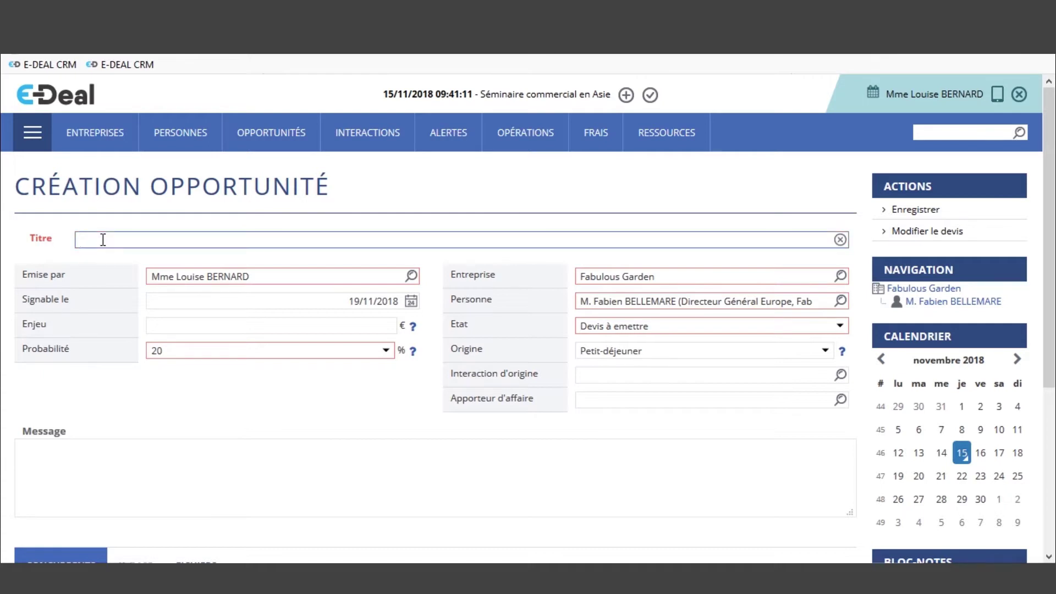
text(Voya)
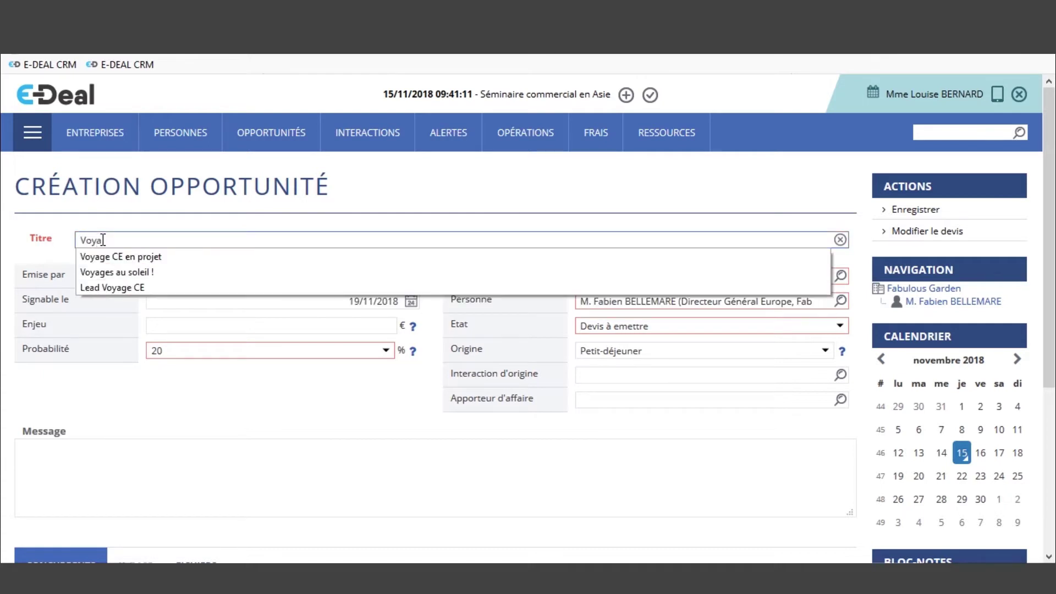
text(ge CE en projet)
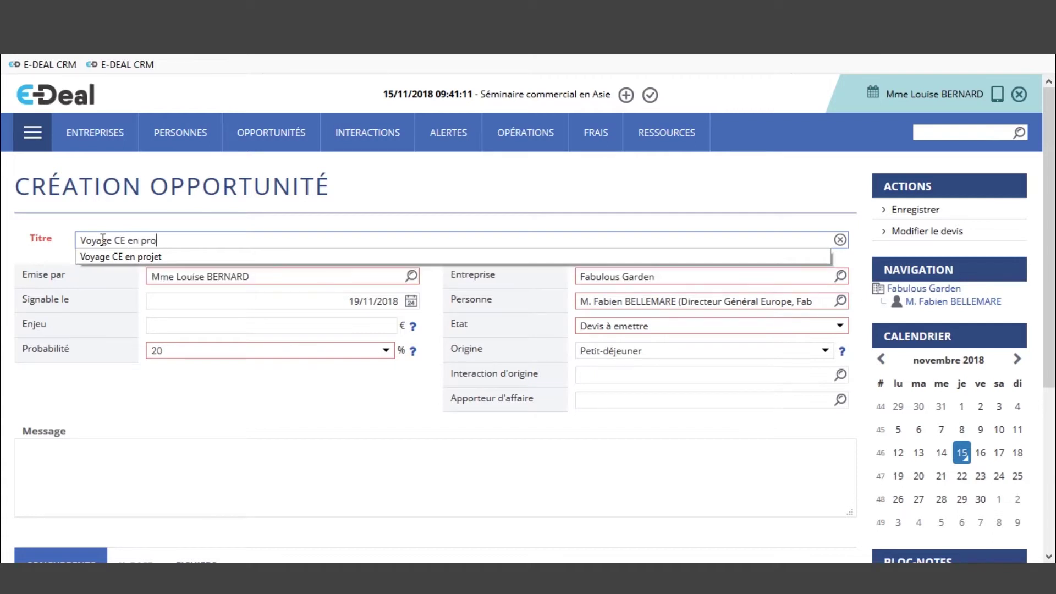
click(121, 256)
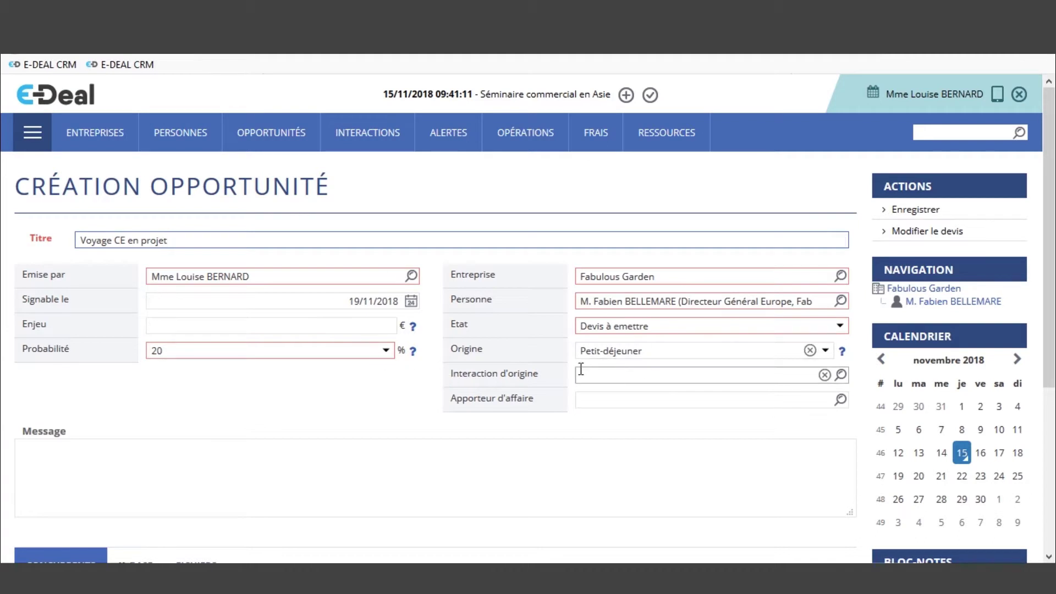
Step: Clear the opportunity's Origine value, save the opportunity and look over its record and wall
click(811, 351)
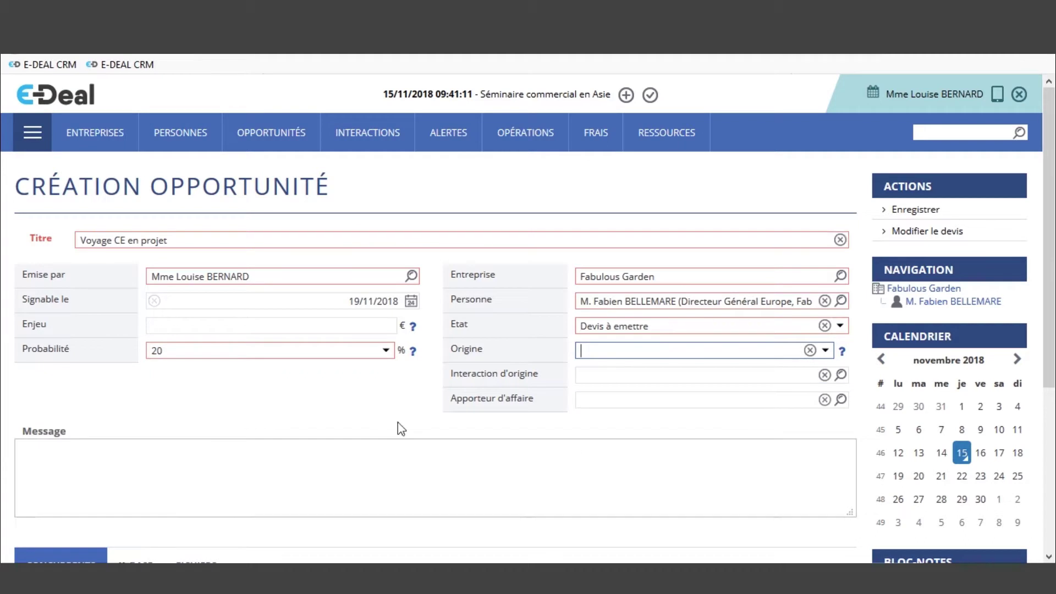
click(920, 211)
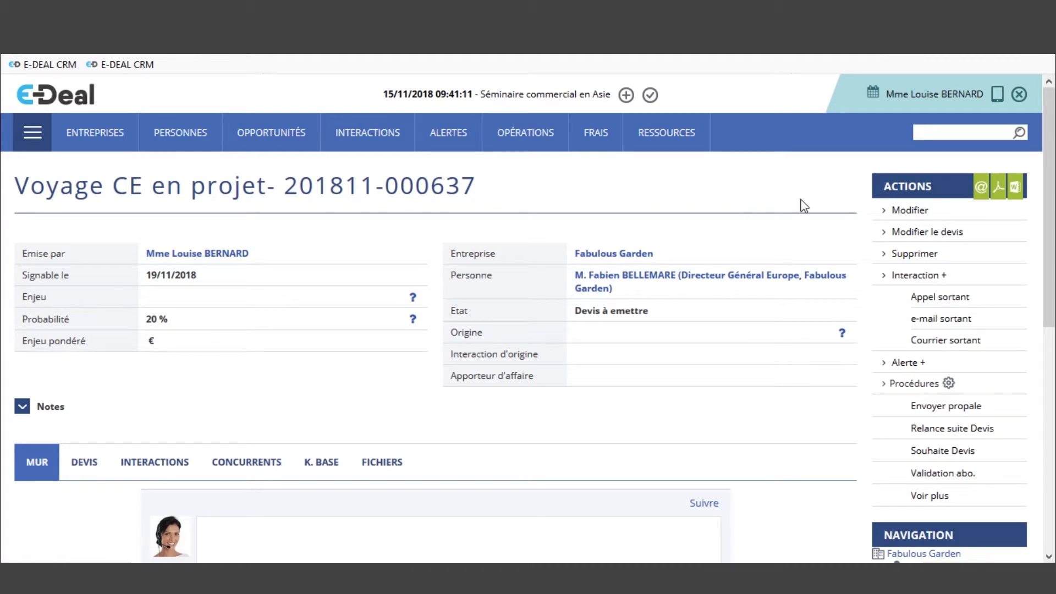
scroll(794, 208, down, 3)
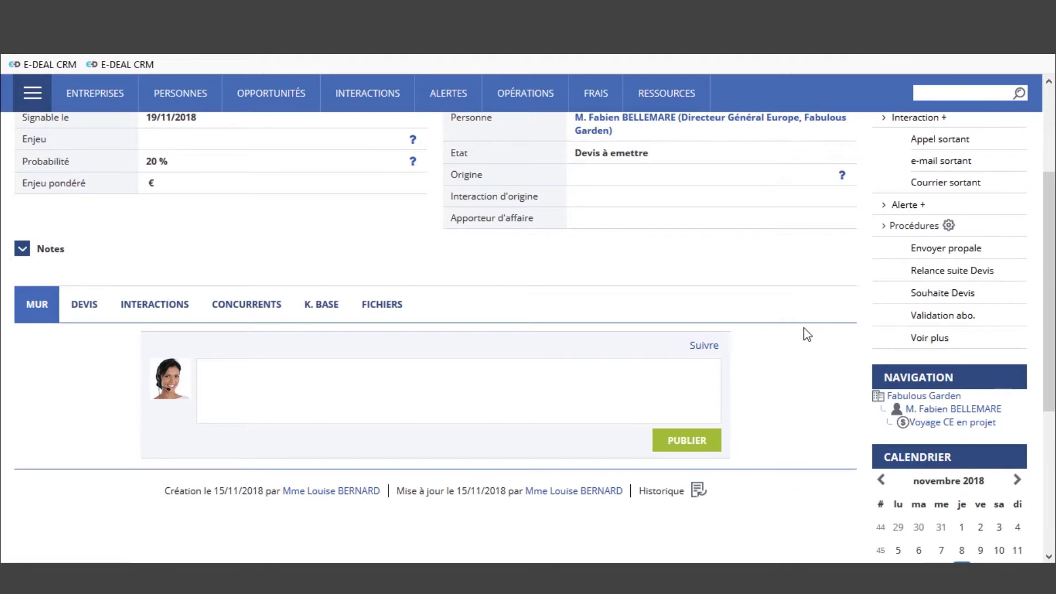
scroll(807, 336, up, 5)
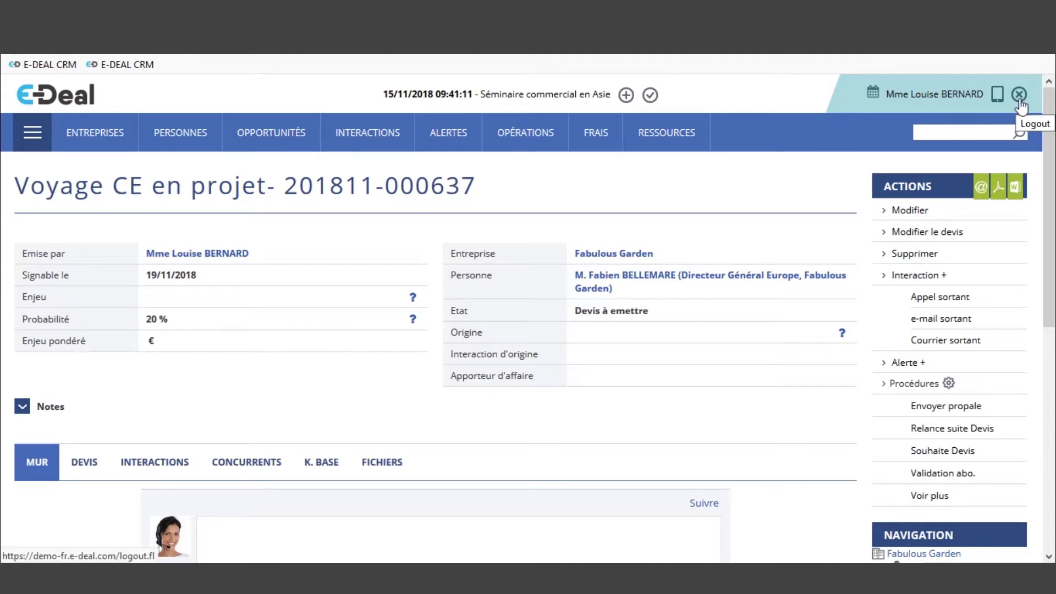
Step: Log out of the current account and sign back in as the first user with that account's login and password
click(1019, 98)
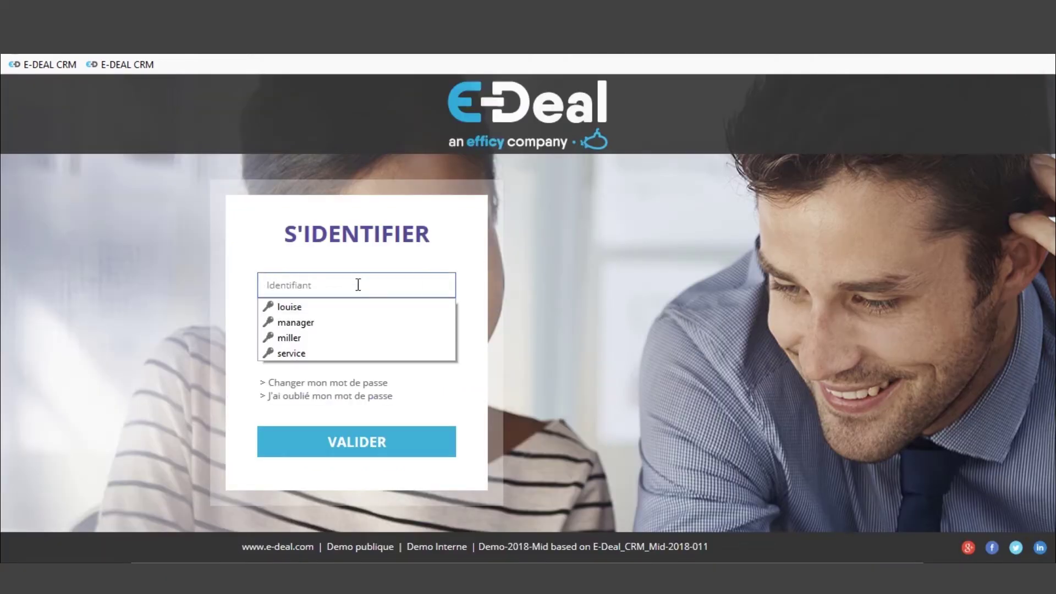
text(miller)
key(Tab)
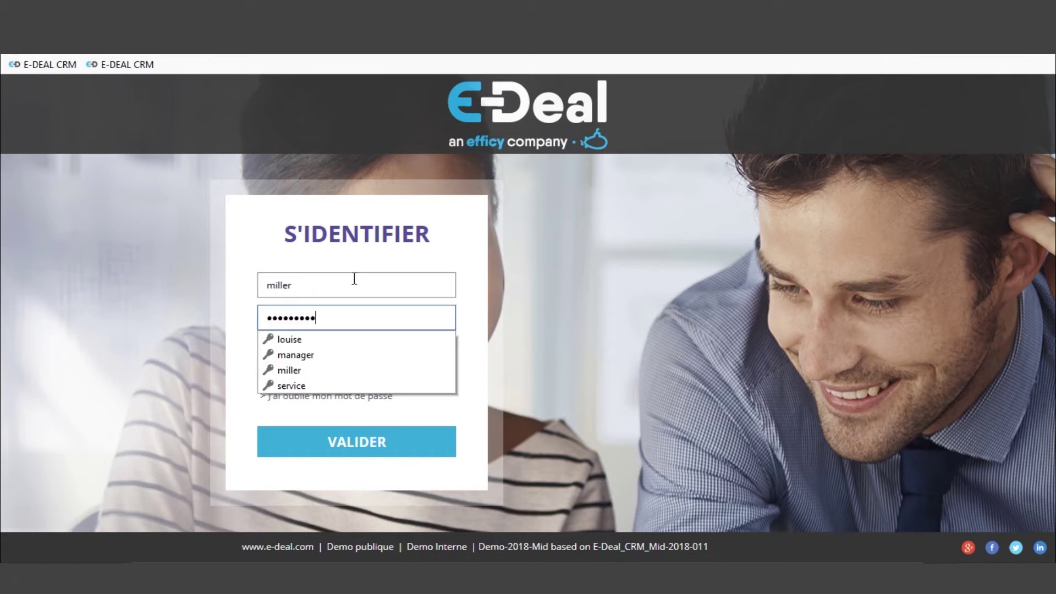
key(Return)
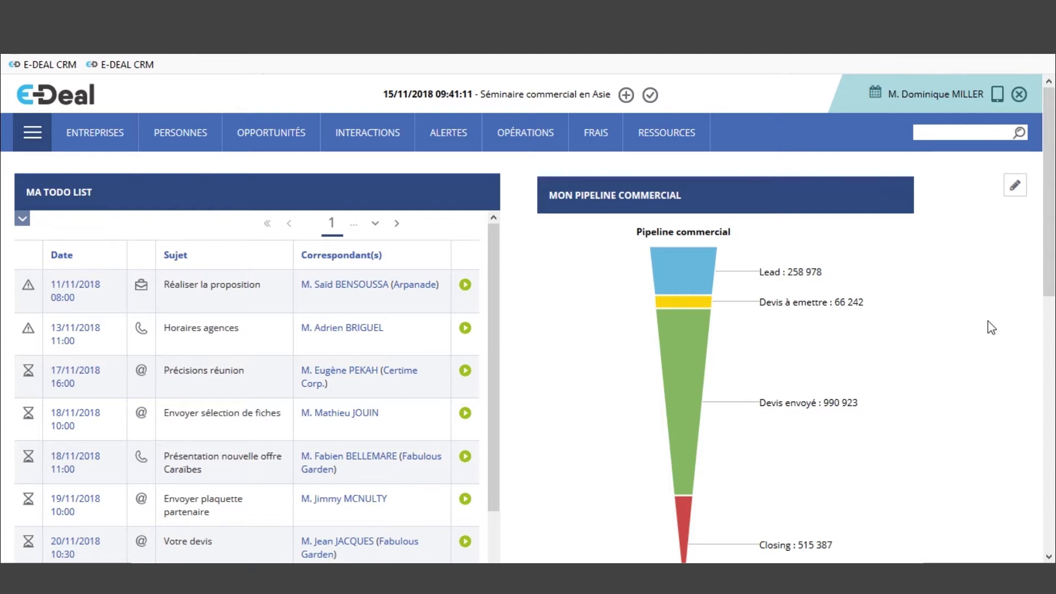
Step: Examine the Voyage CE en projet (Fabulous Garden) creation update on the Mon mur wall
scroll(974, 404, down, 7)
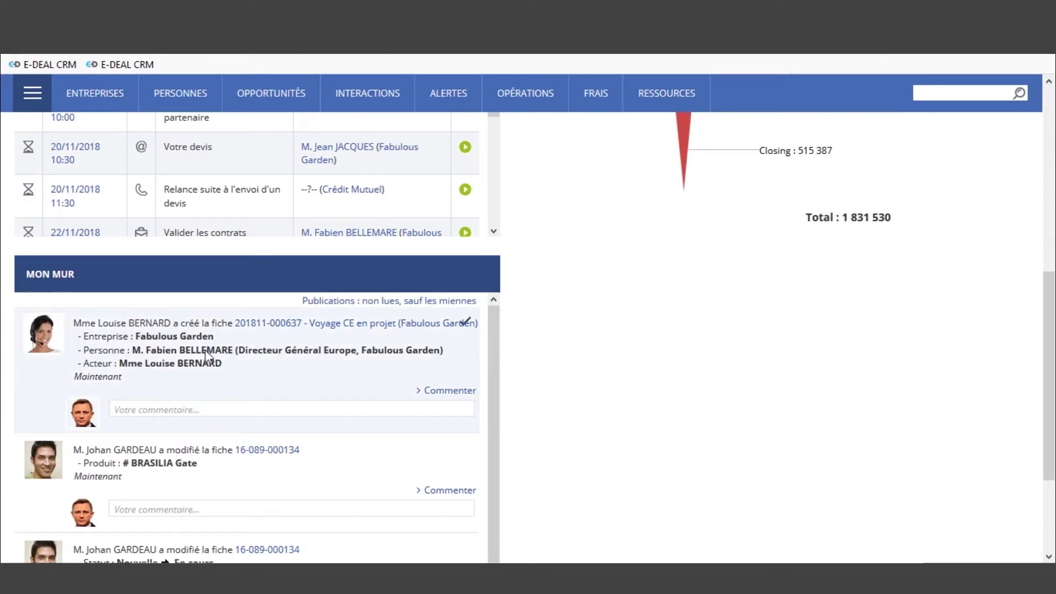
click(219, 410)
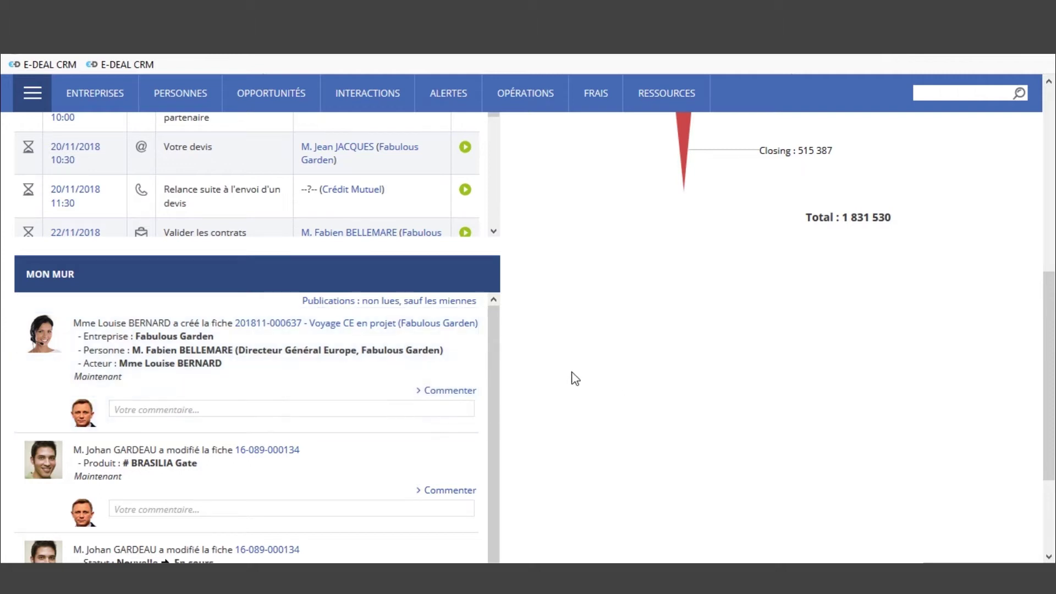
scroll(538, 385, up, 7)
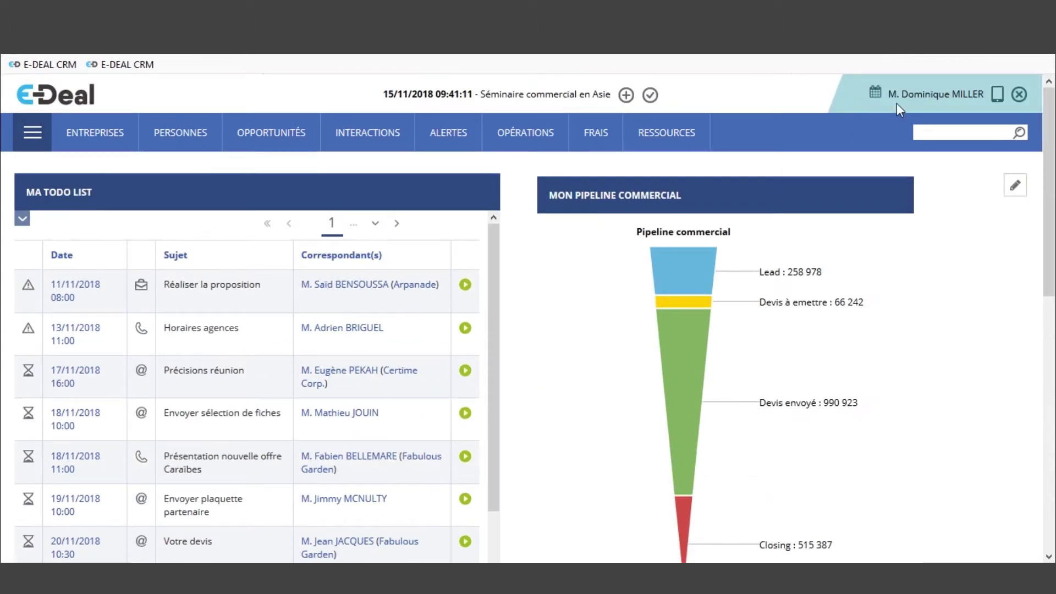
Step: Edit the signed-in user's profile and, in the wall preferences, enable following Produit objects where the user appears as an actor
click(929, 96)
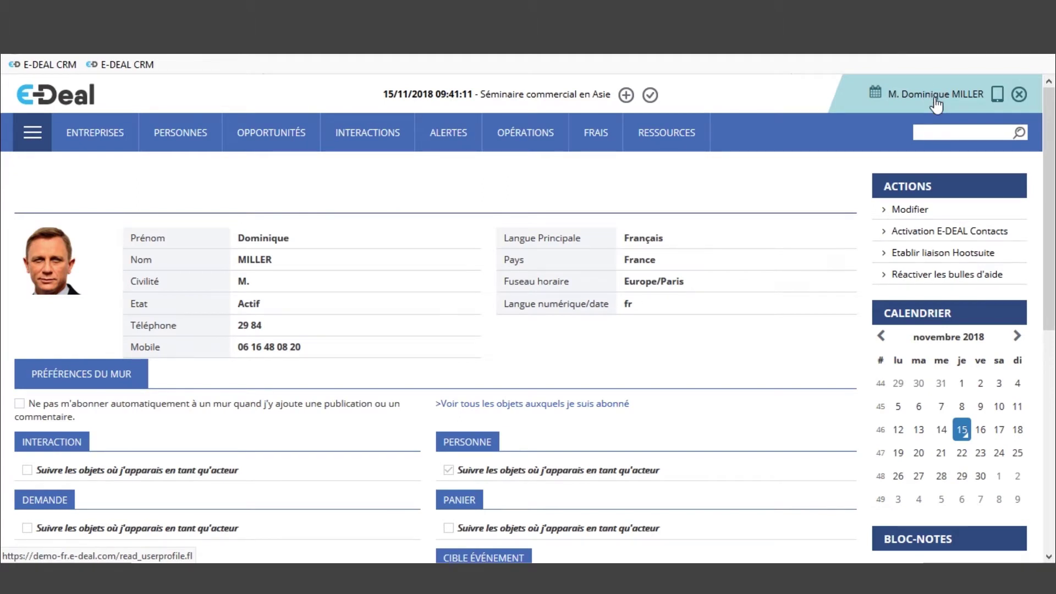
click(910, 214)
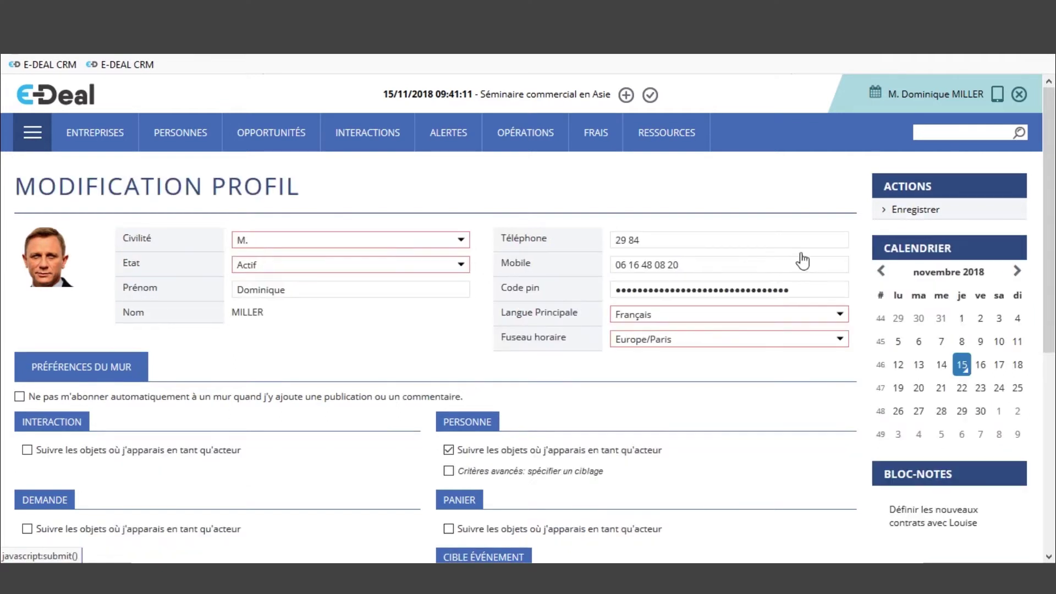
scroll(450, 339, down, 5)
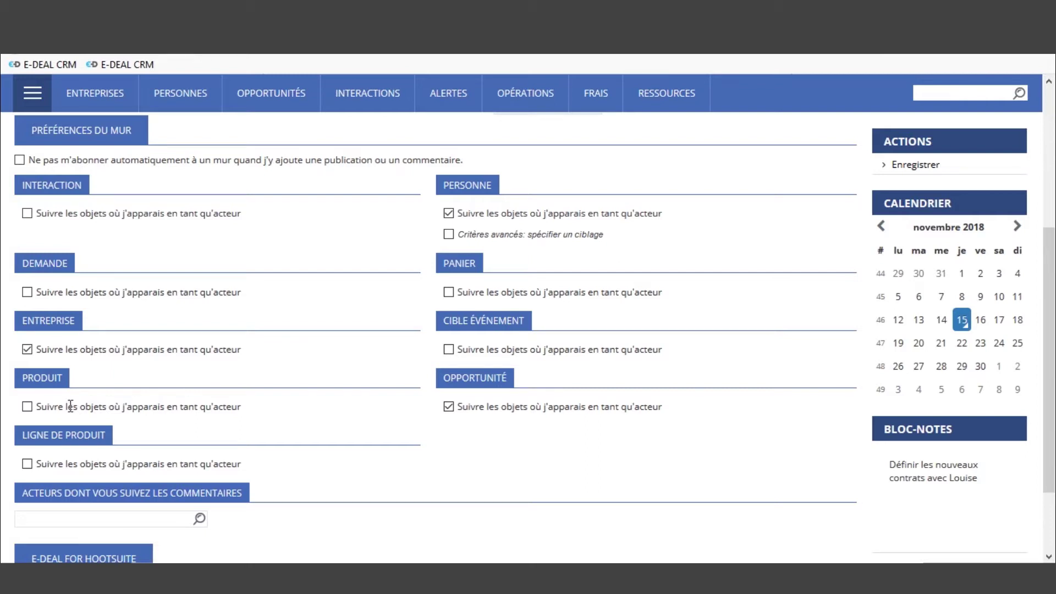
click(27, 407)
Step: Enable the advanced targeting criteria for Personne and look through the available targetings without choosing one
click(449, 235)
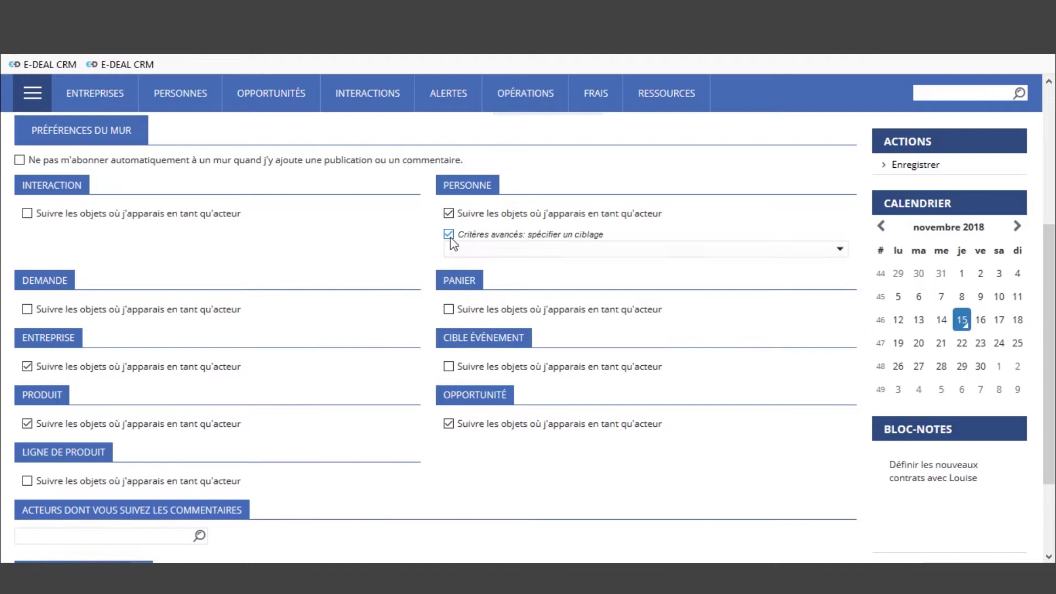
click(491, 251)
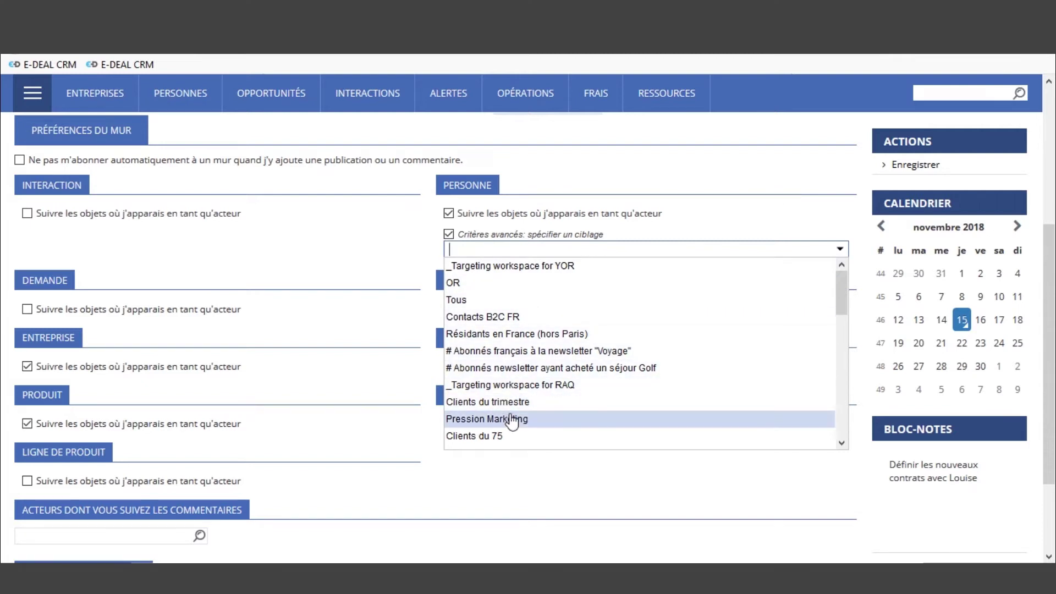
click(640, 238)
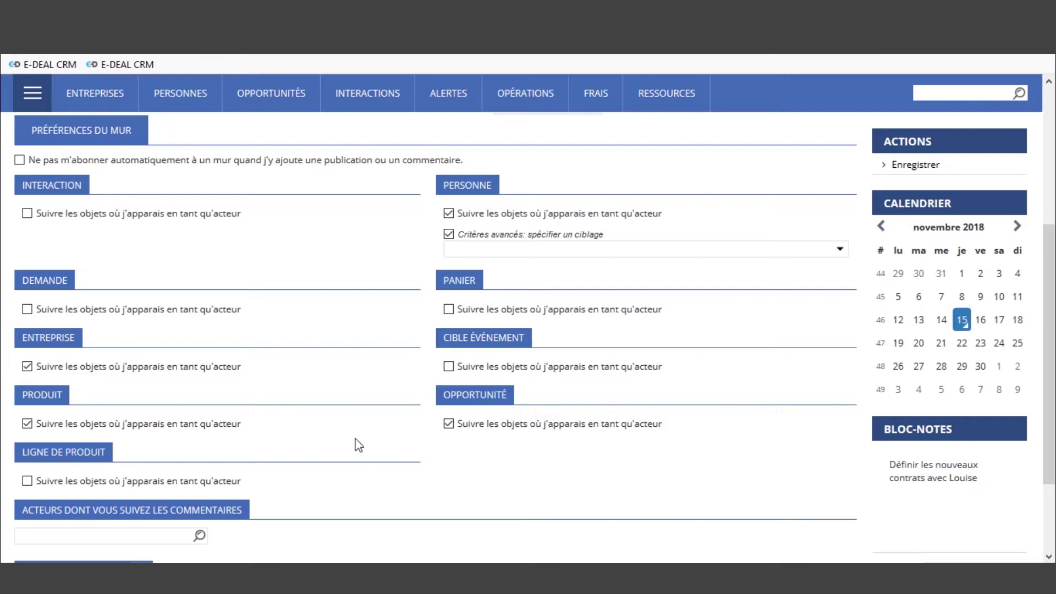
Step: Add two colleagues to the actors whose comments are followed in the wall preferences
scroll(358, 444, down, 2)
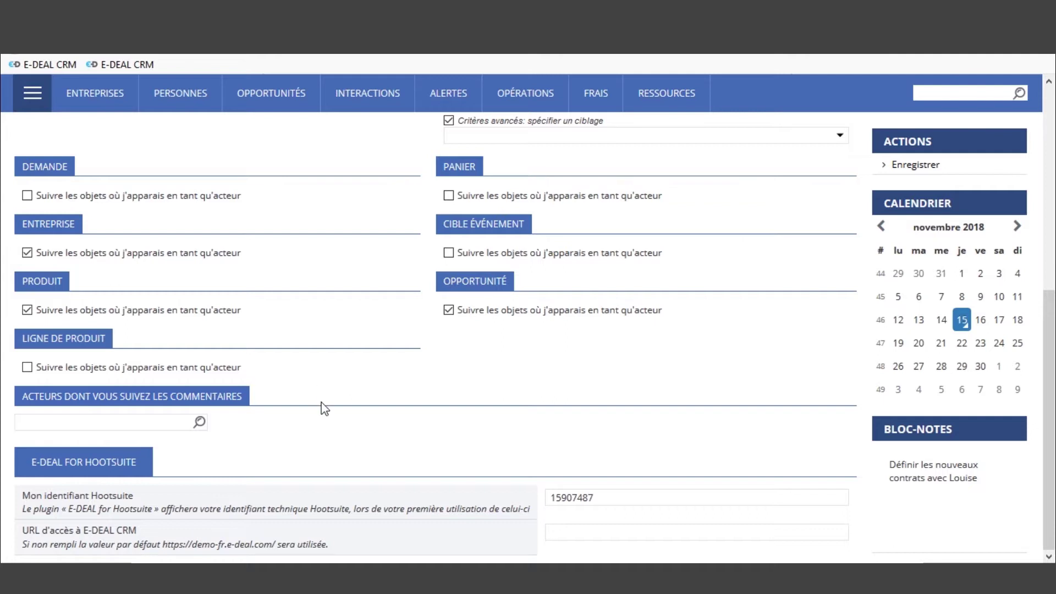
click(99, 421)
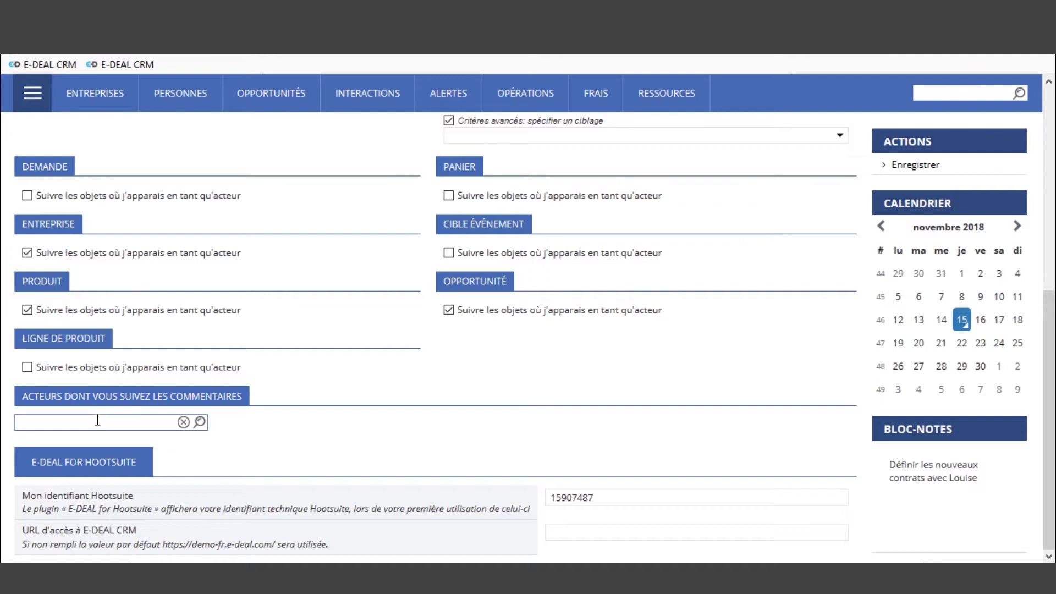
text(barak)
click(96, 440)
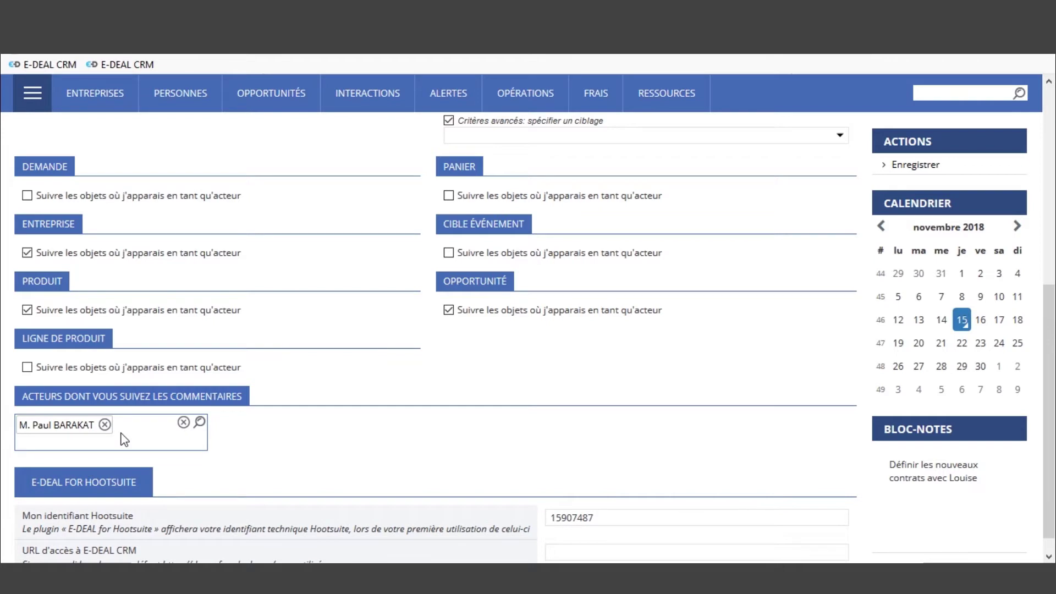
text(loui)
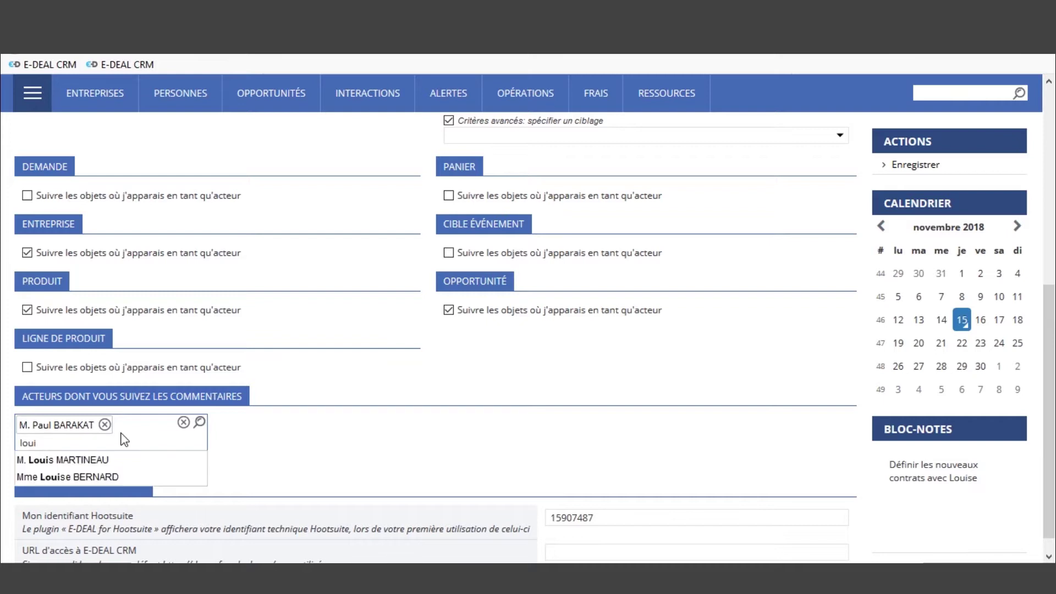
click(116, 477)
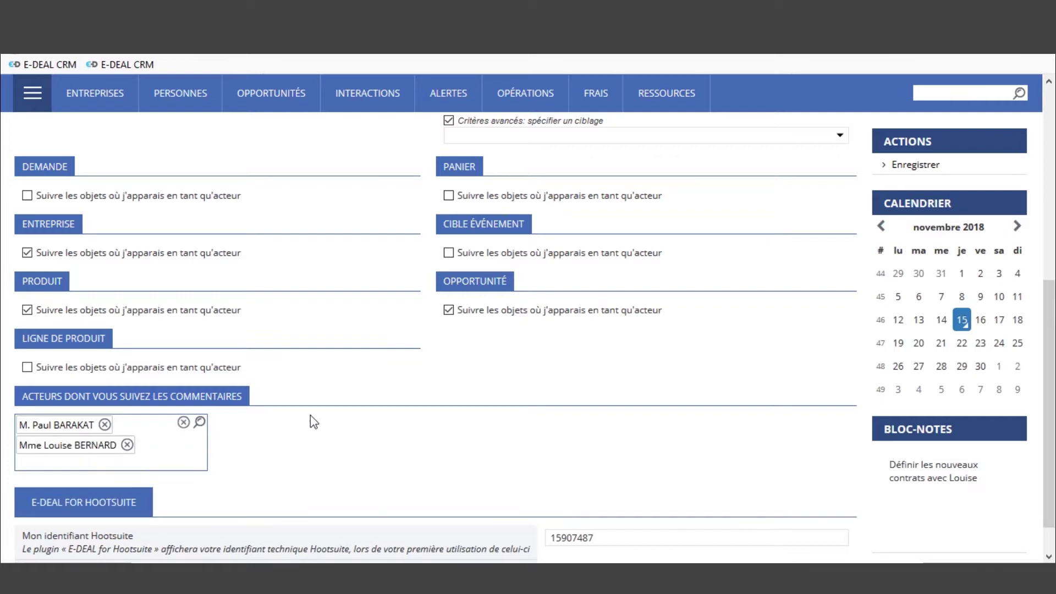
Step: Disable the advanced targeting criteria for Personne and save the profile, declining the browser's offer to store the login
scroll(479, 385, up, 3)
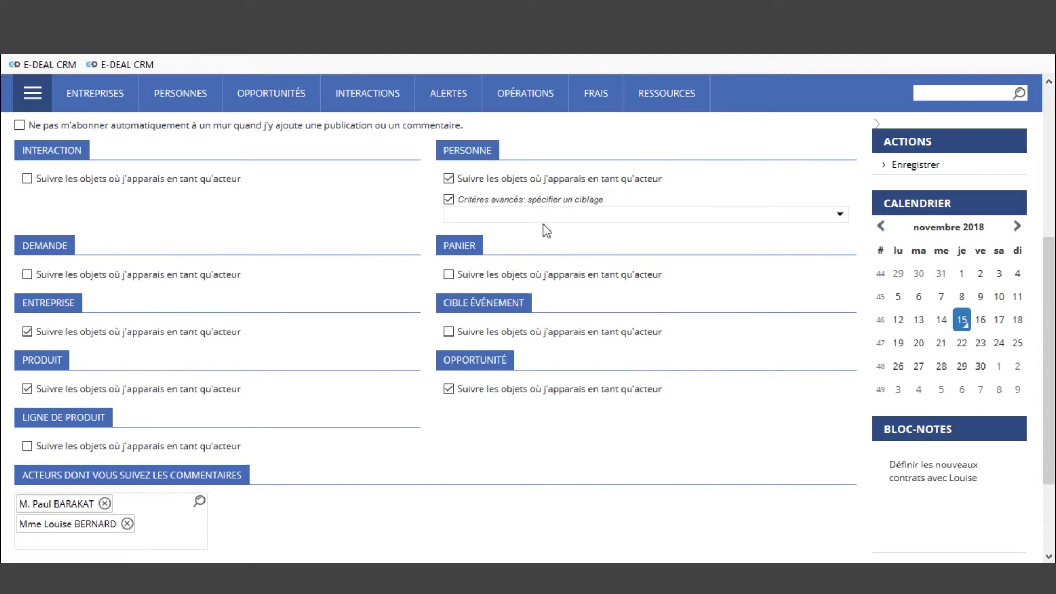
click(454, 200)
click(896, 164)
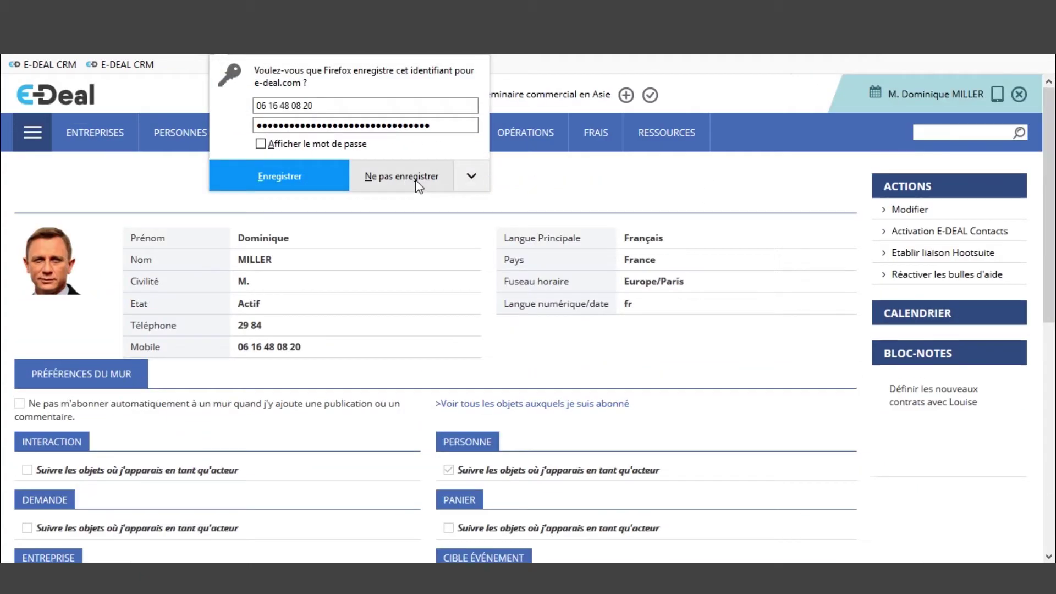
click(415, 179)
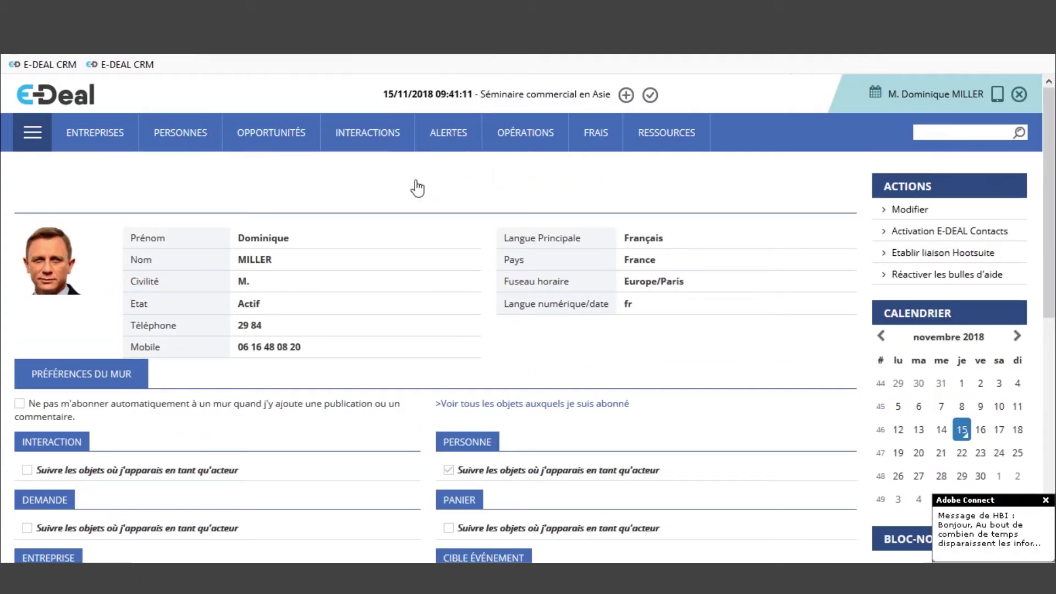
Step: Return to the home page and check the updates listed on the Mon mur wall
click(57, 101)
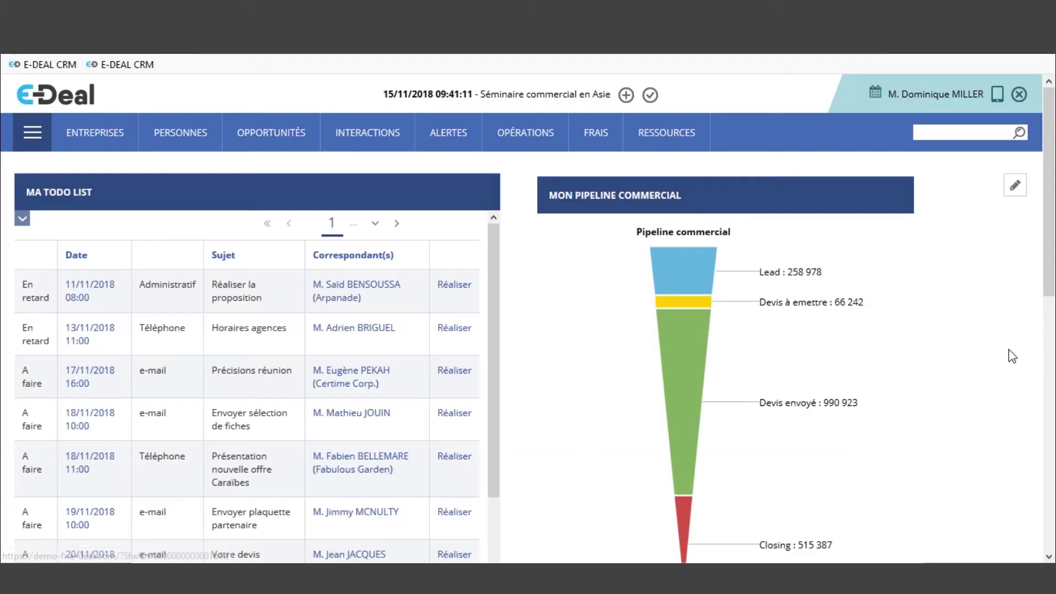
scroll(995, 361, down, 8)
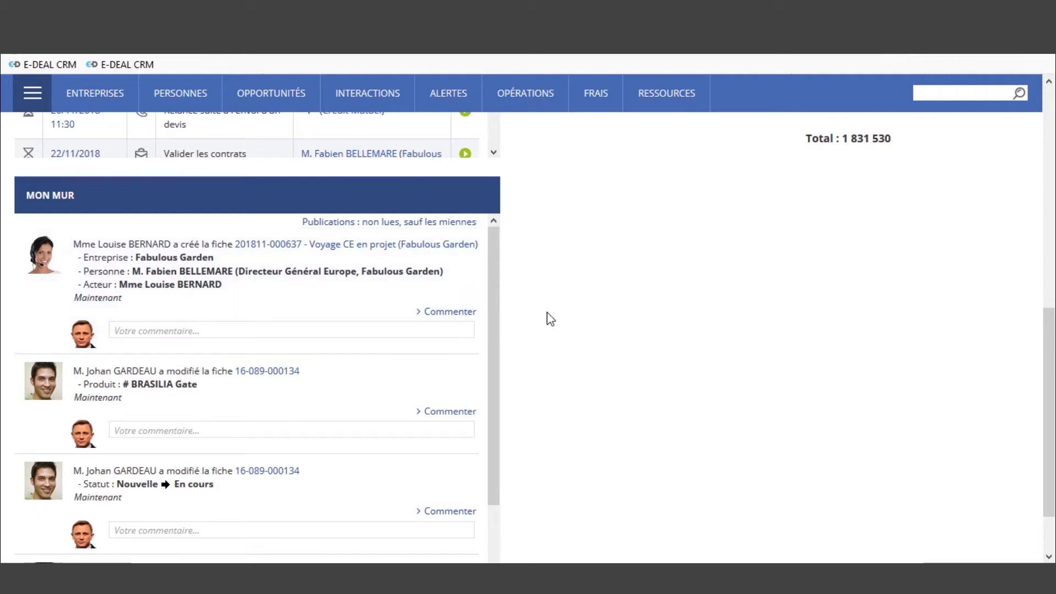
scroll(553, 311, up, 2)
scroll(555, 312, up, 5)
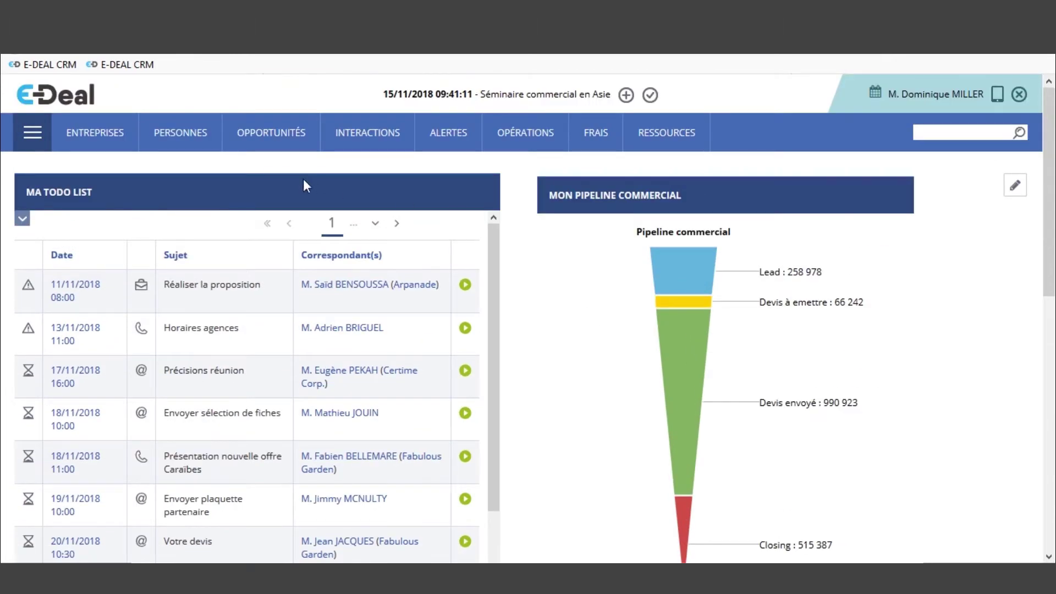
Step: Search the companies for "fab" and open the Fabulous Garden record
click(182, 139)
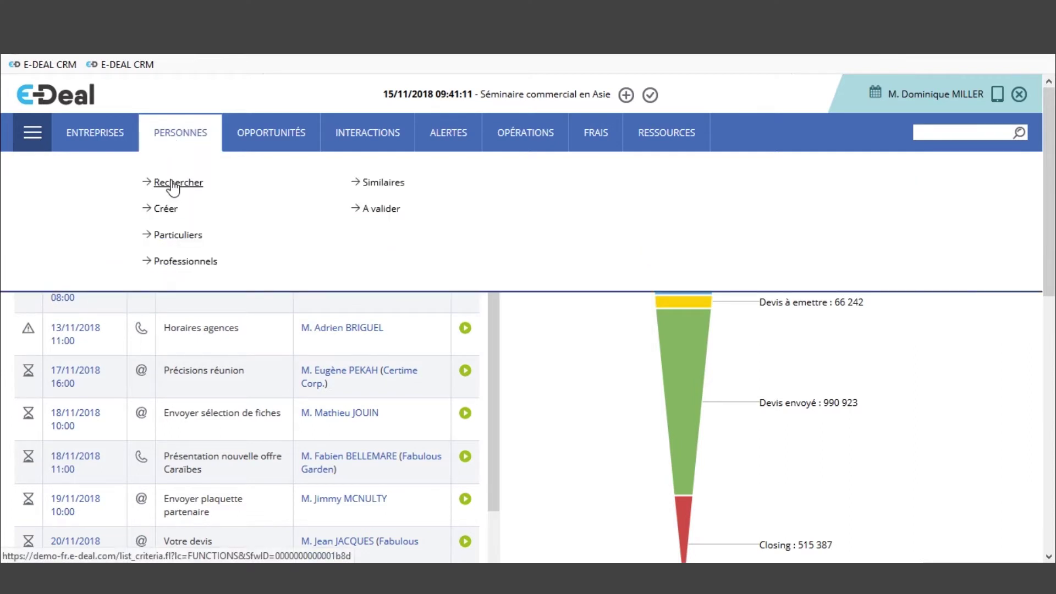
click(91, 140)
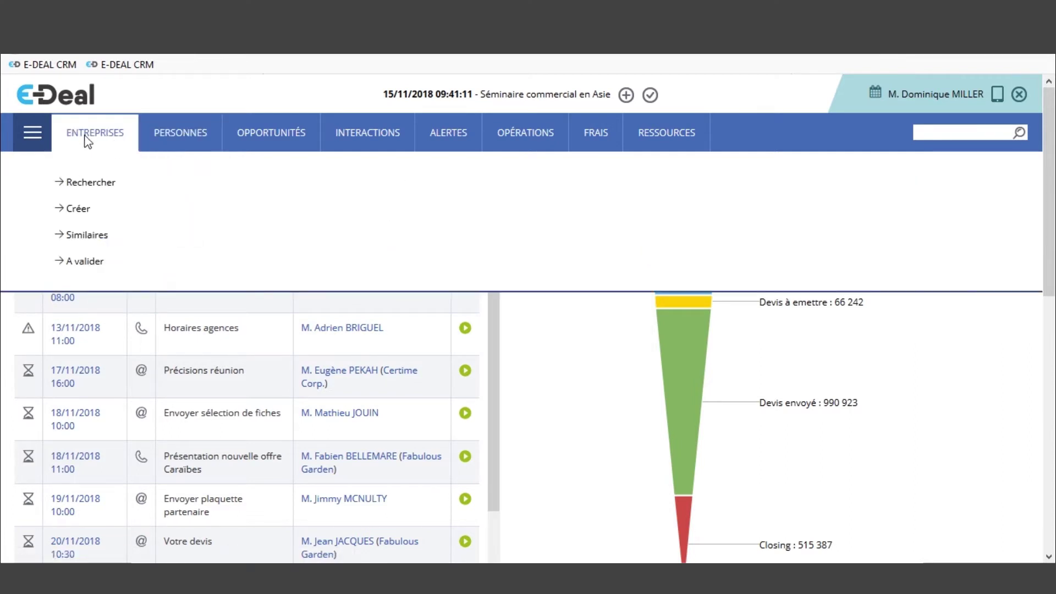
click(93, 183)
text(fab)
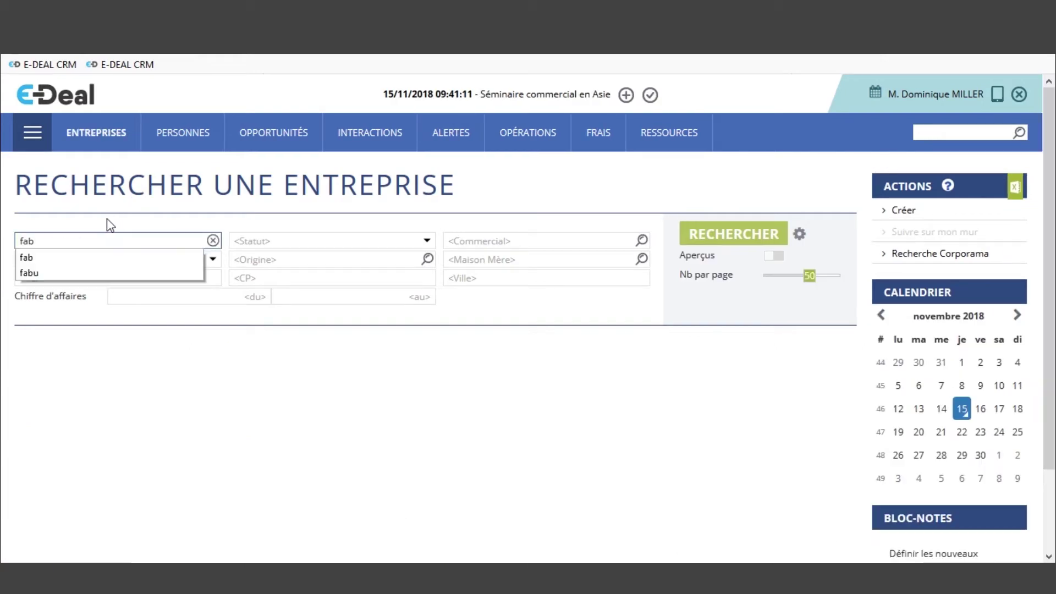
key(Return)
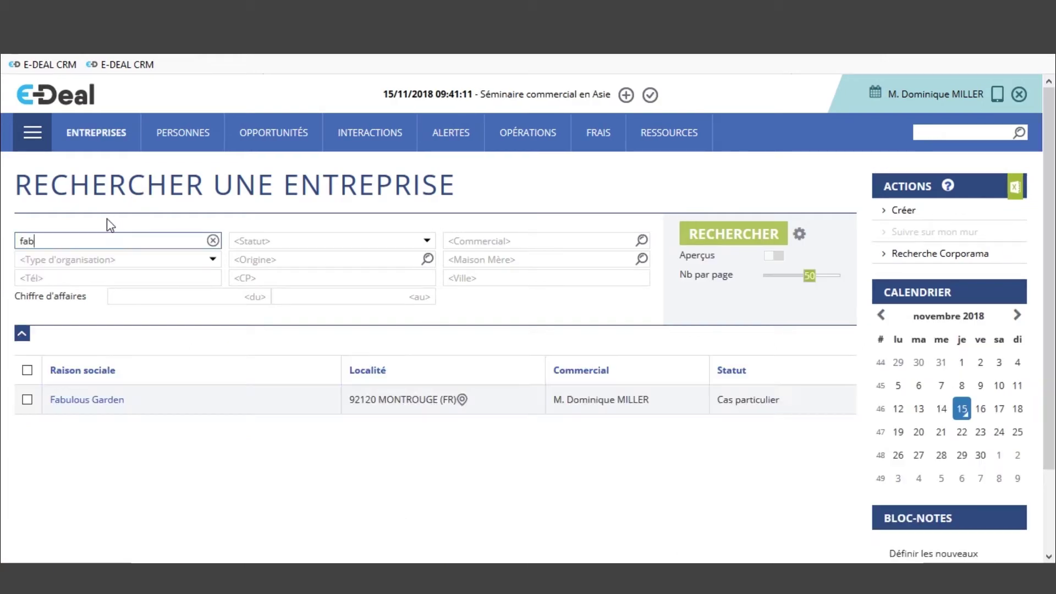
click(93, 406)
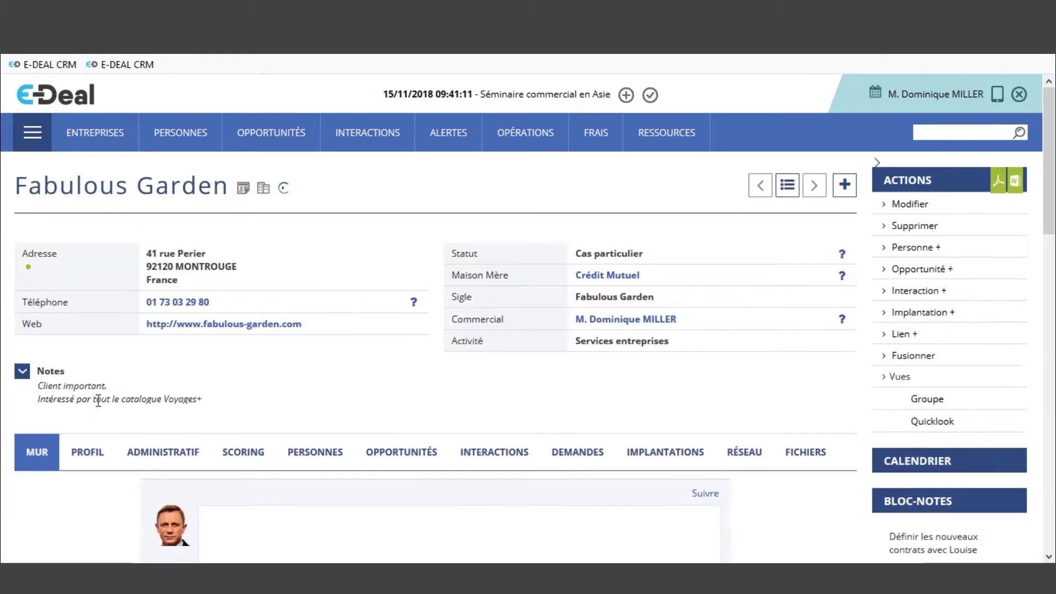
Step: Review the updates on the Fabulous Garden wall and set the record as followed
scroll(105, 366, down, 7)
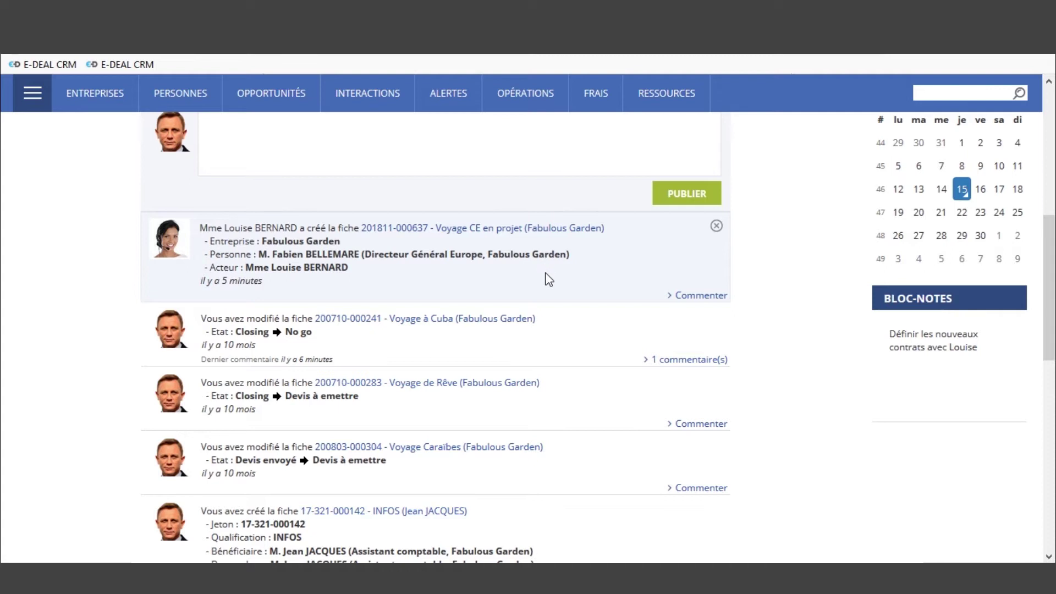
scroll(786, 269, up, 2)
scroll(785, 268, up, 5)
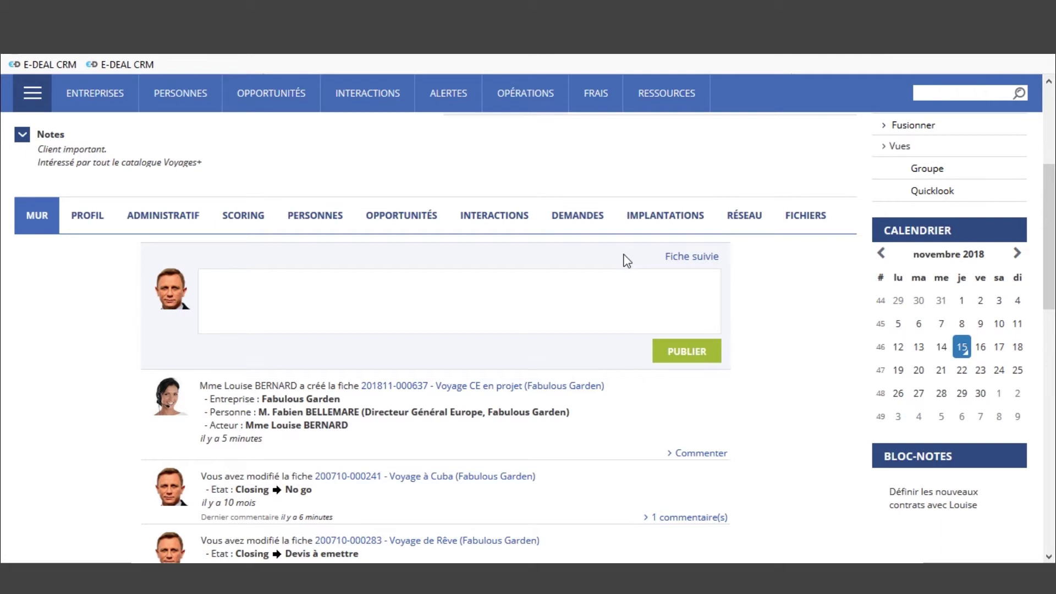
click(699, 263)
click(702, 267)
mouse_move(638, 406)
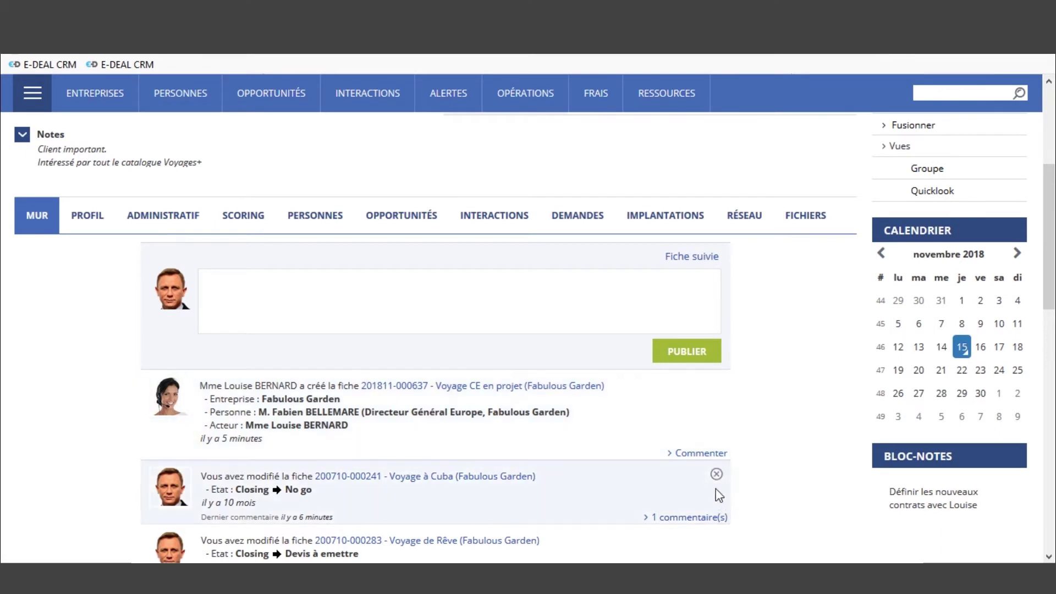
Step: Remove the Voyage à Cuba update from the Fabulous Garden wall, and bring up the overview of open windows
click(717, 476)
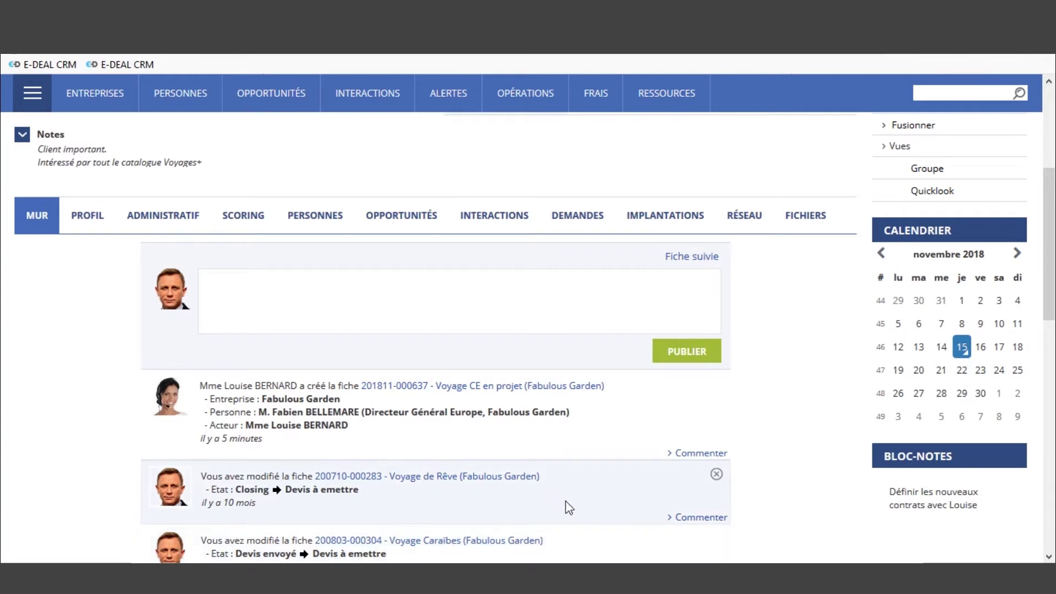
mouse_move(712, 433)
key(super+Tab)
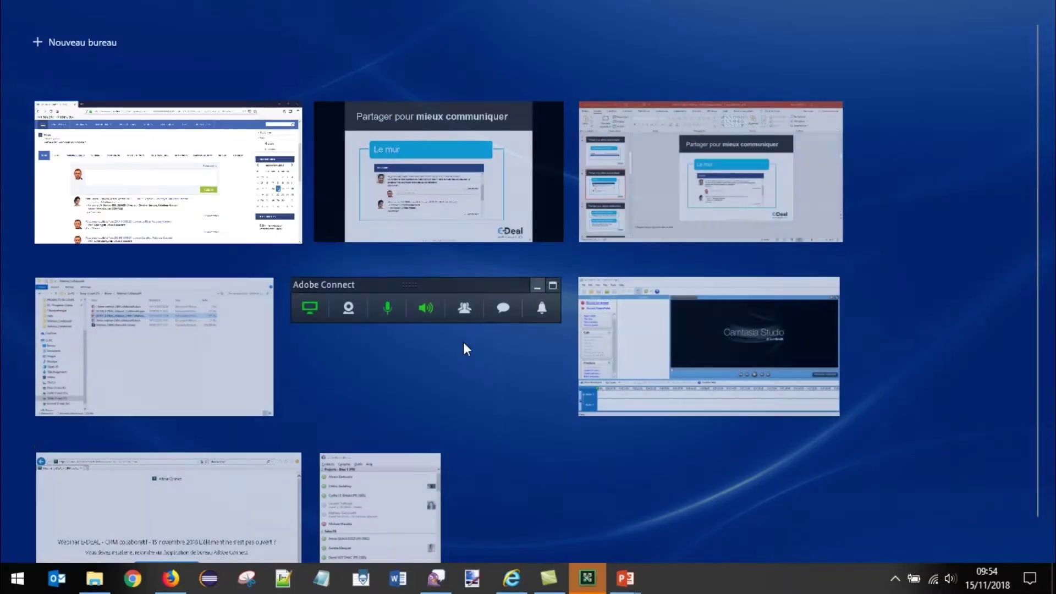
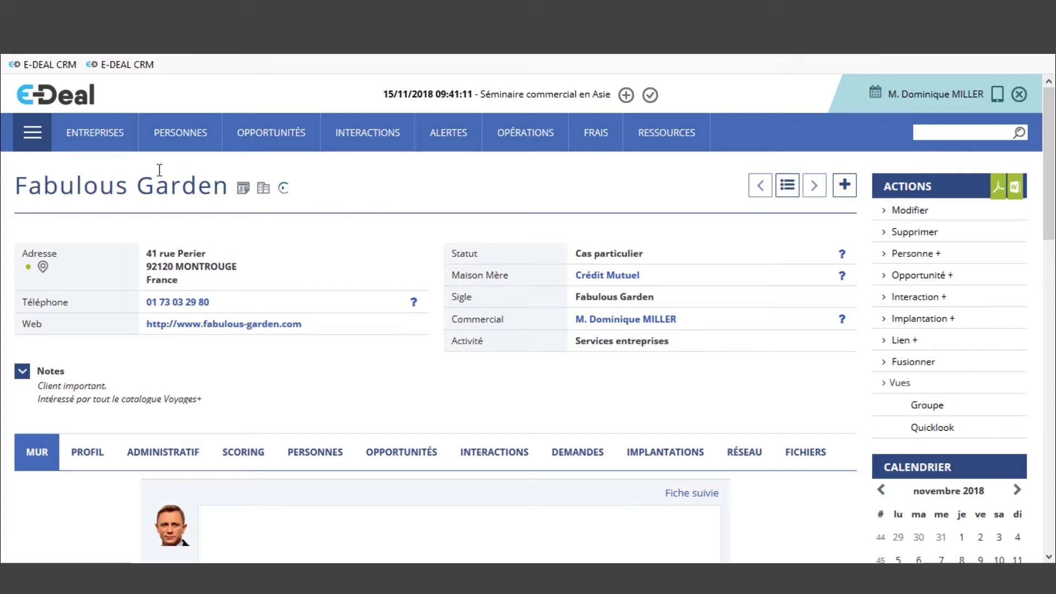
Step: Switch to the Marketing module, open the Réfer. docu. list under Stratégie and look through its documents
click(34, 144)
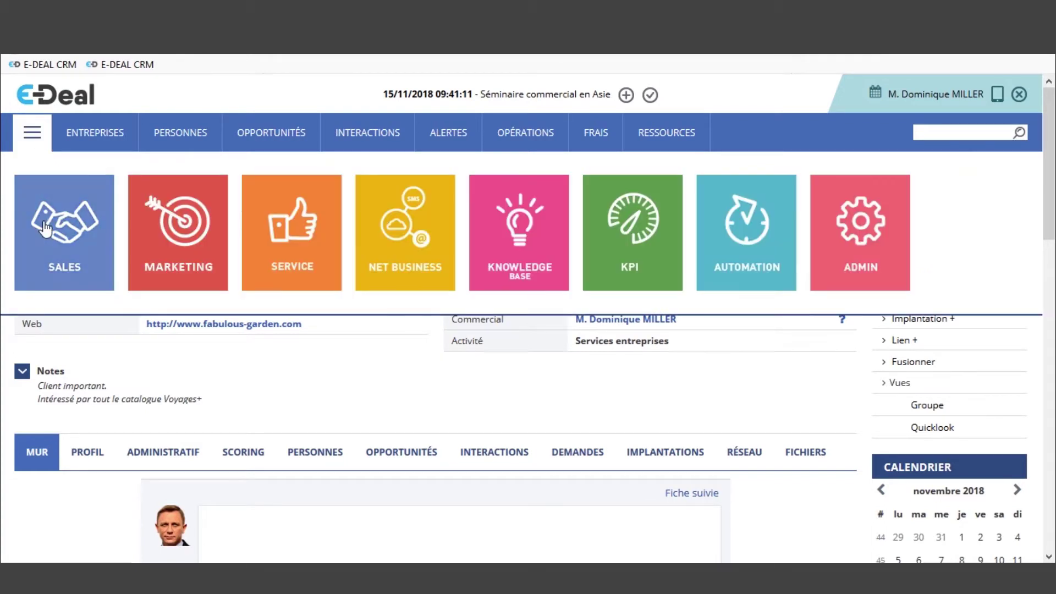
click(177, 255)
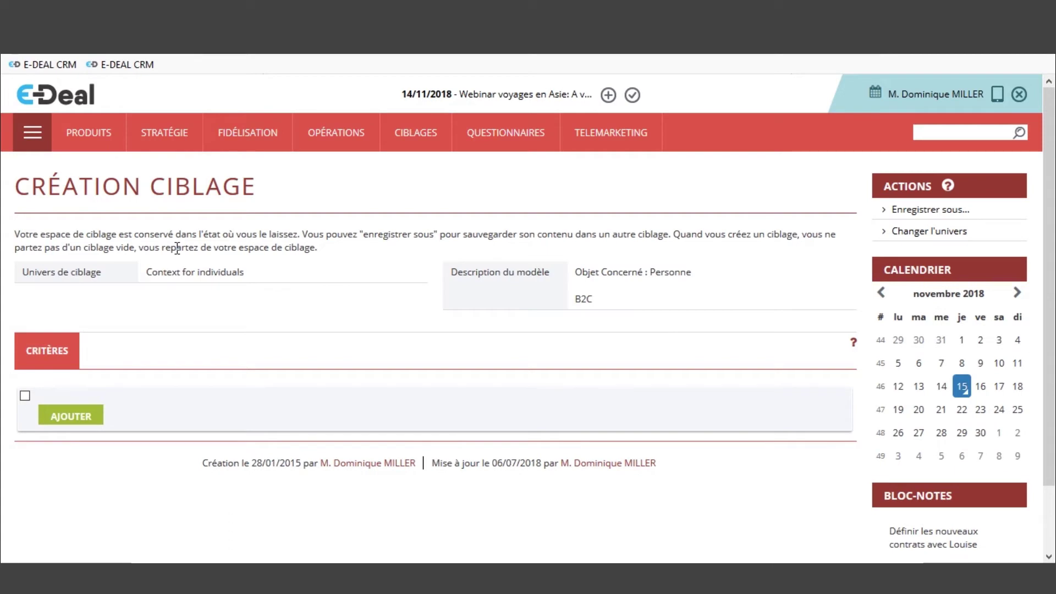
mouse_move(170, 145)
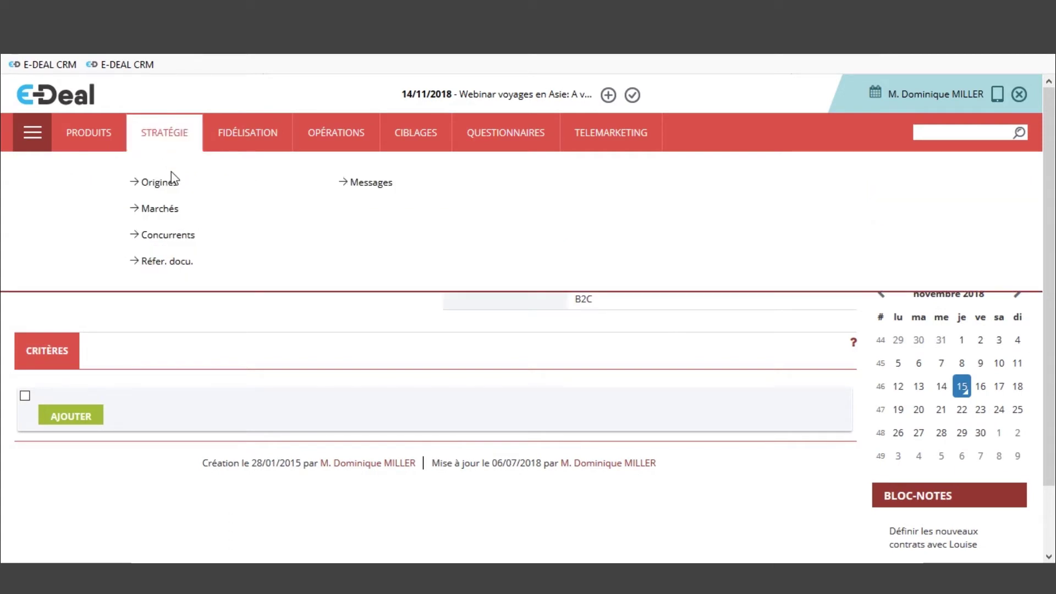
click(165, 263)
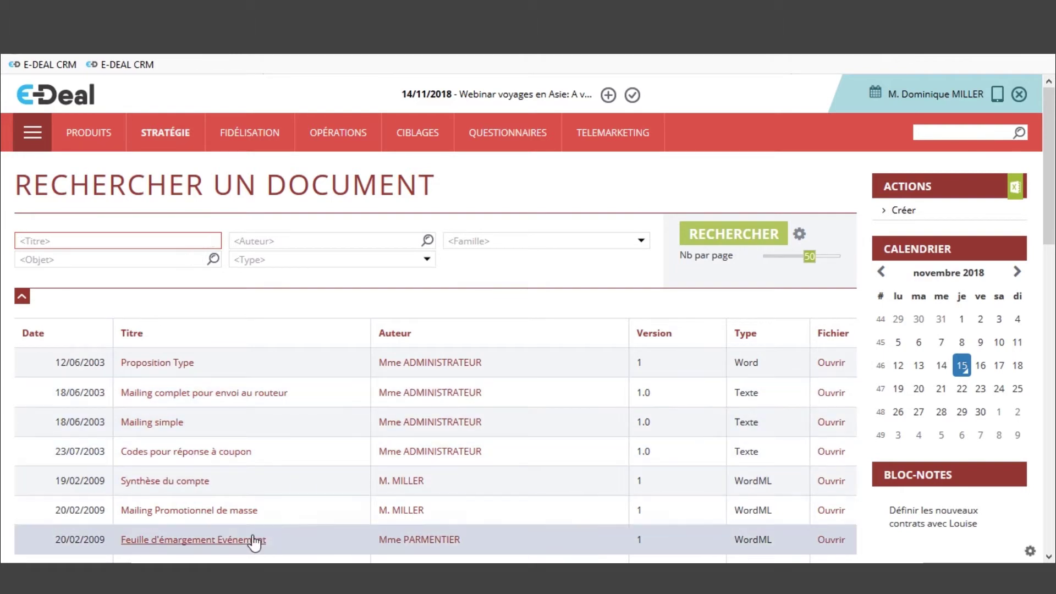
scroll(153, 434, down, 2)
scroll(184, 423, down, 4)
scroll(236, 440, down, 3)
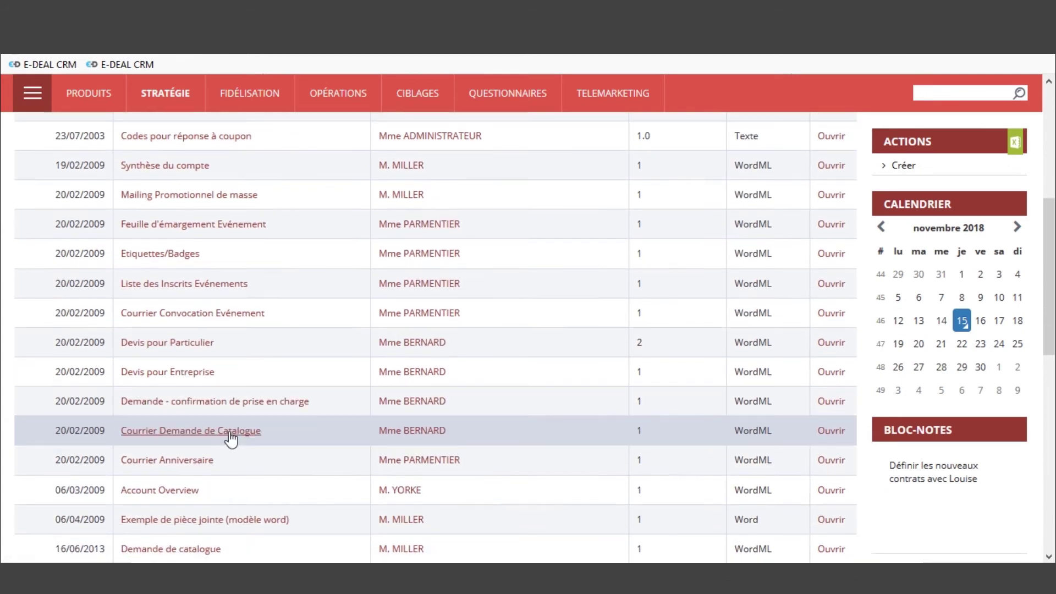
scroll(191, 408, up, 10)
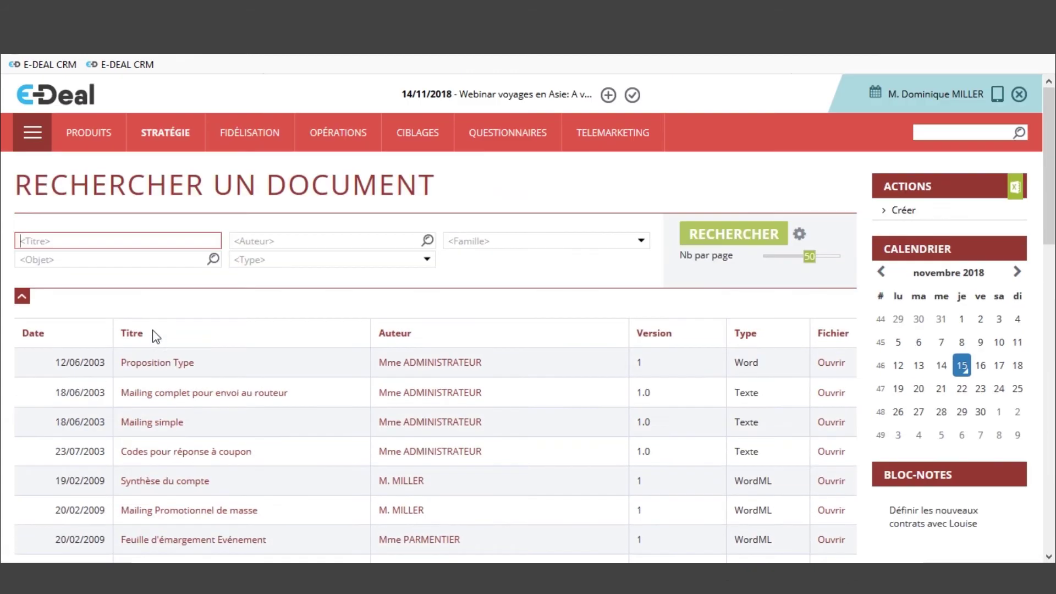
Step: Search the documents by title with "%voy%" and open the Voyages+ en chiffres record
text(%v)
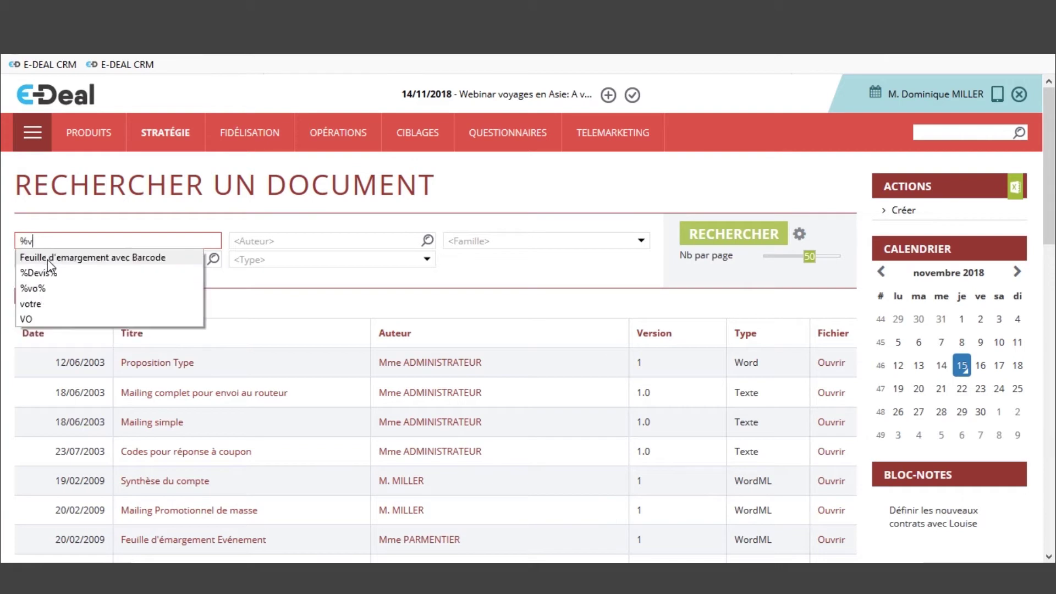
text(oy%)
key(Return)
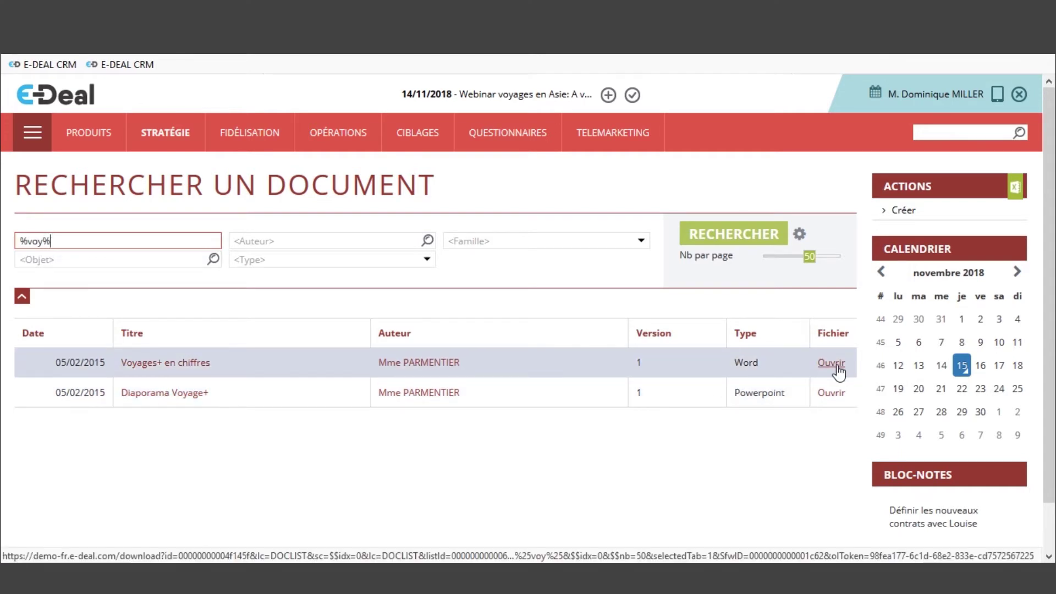
click(161, 370)
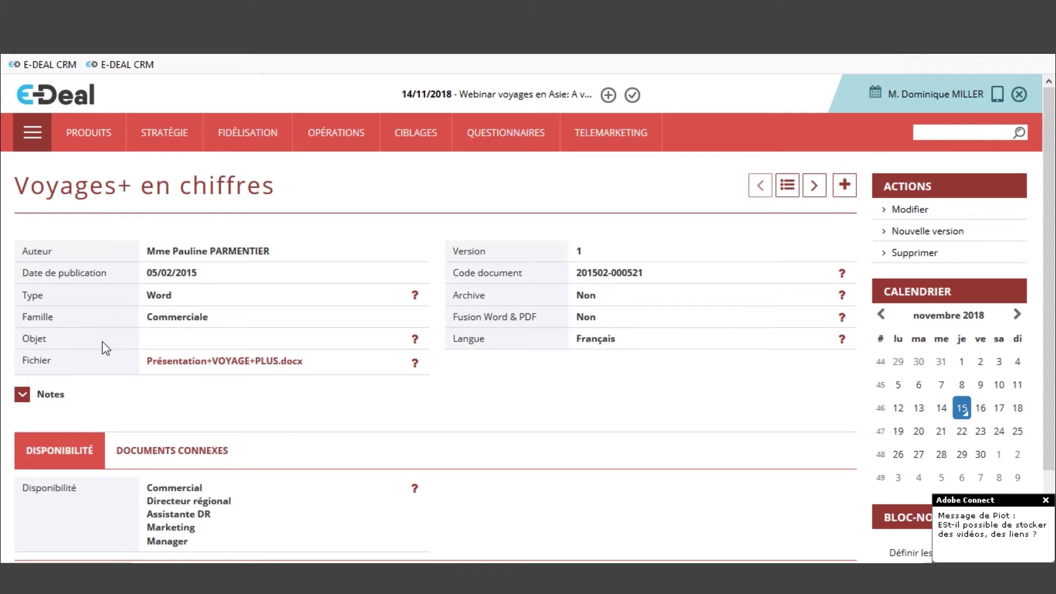
Step: Request the attached file Présentation+VOYAGE+PLUS.docx, cancel its download, and review the user profiles the document is available to
click(205, 364)
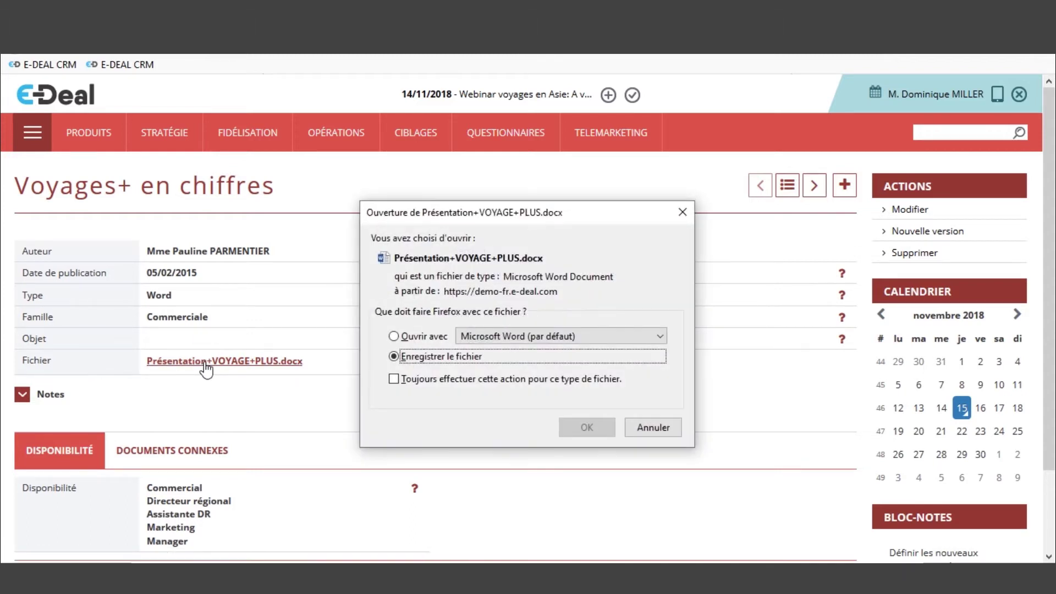
click(663, 433)
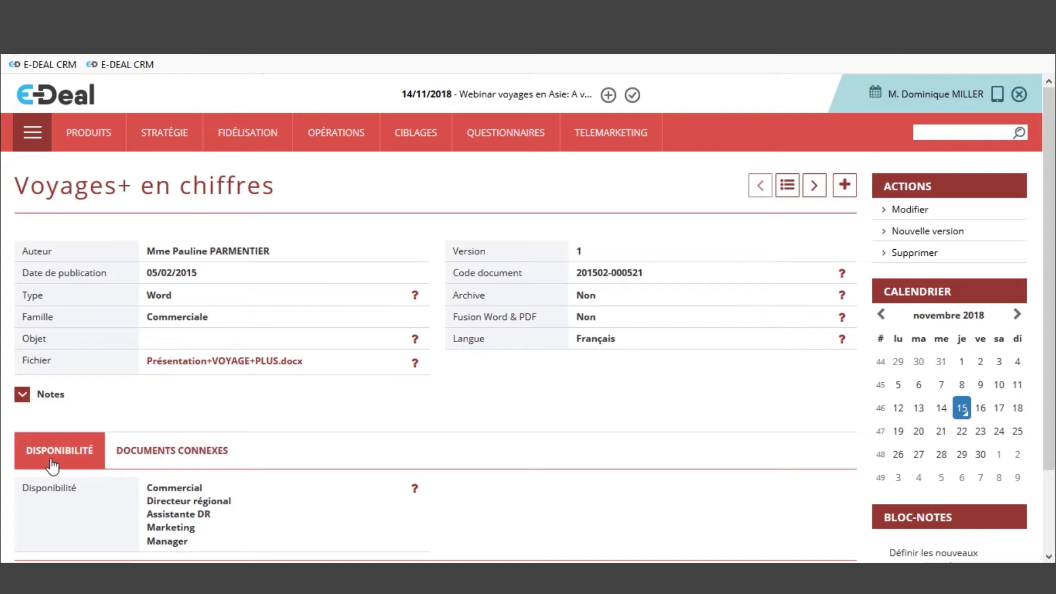
scroll(27, 529, down, 1)
scroll(27, 529, down, 2)
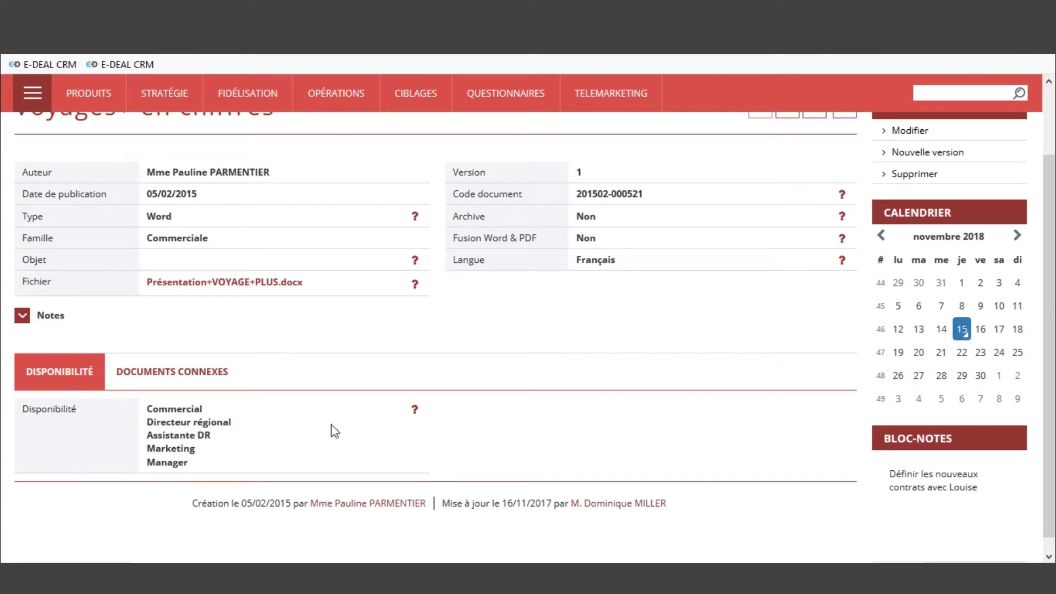
scroll(572, 337, up, 3)
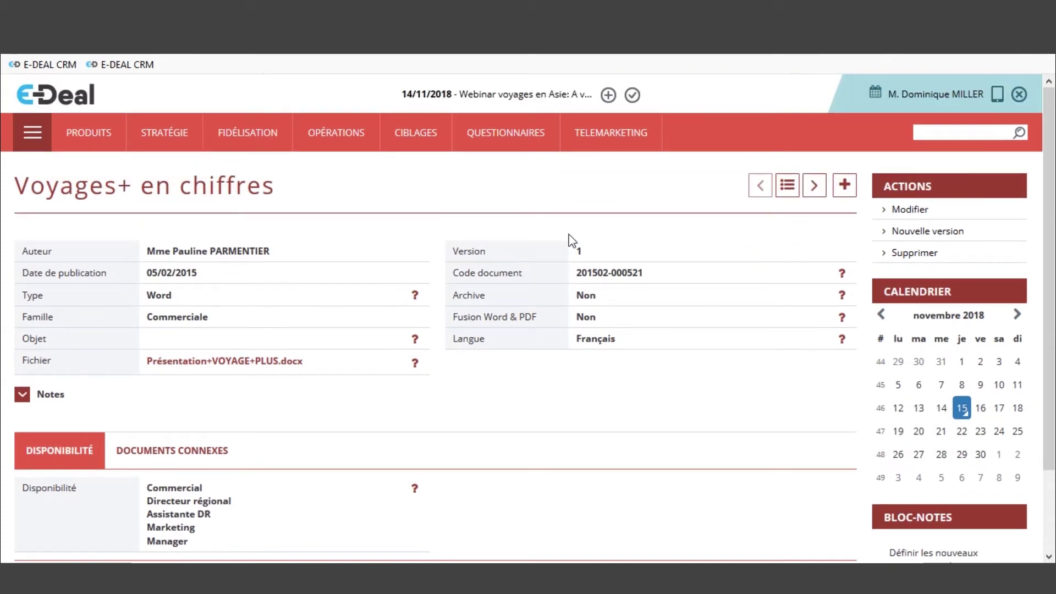
Step: Create a new version of Voyages+ en chiffres, check its availability profiles, and set the version number to 2
click(925, 234)
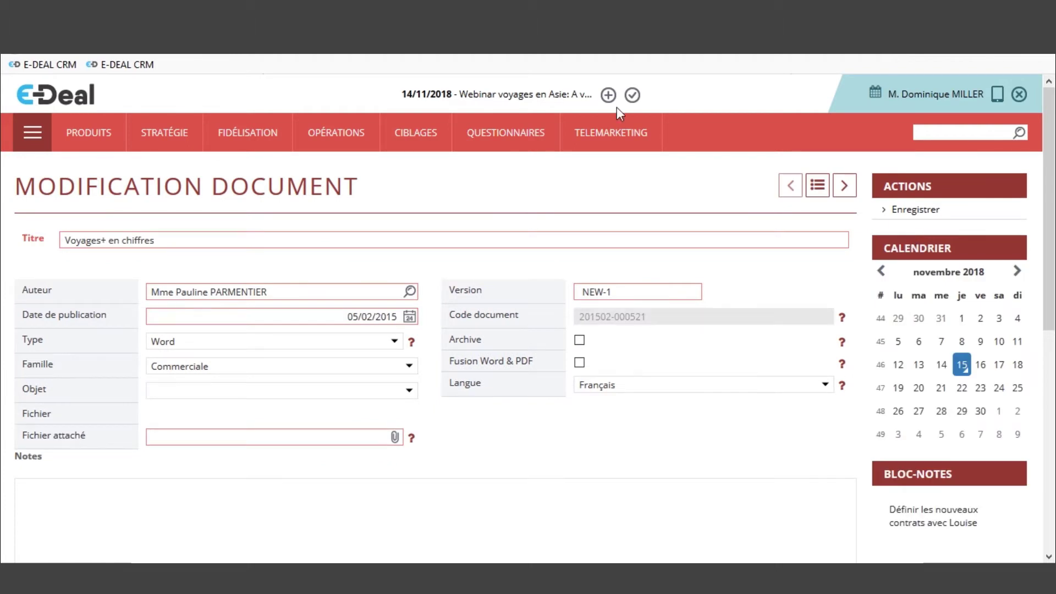
scroll(462, 401, down, 3)
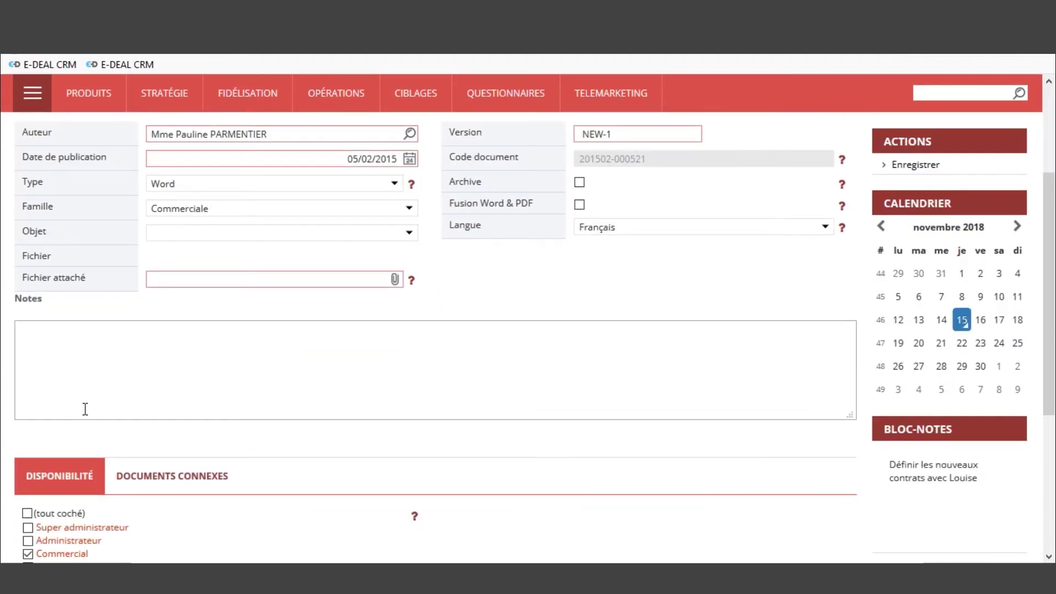
scroll(371, 431, down, 3)
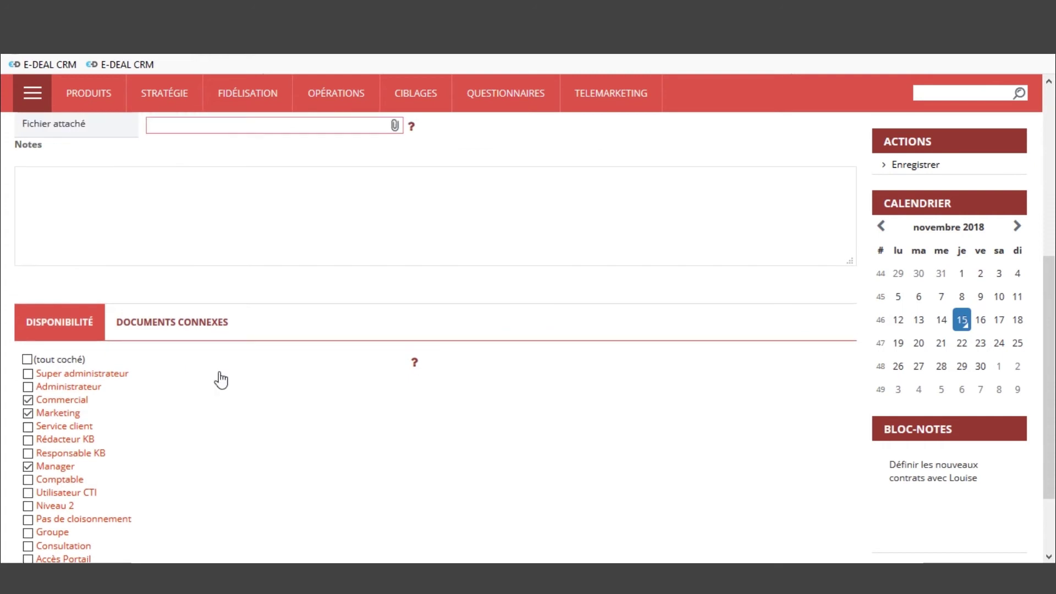
scroll(218, 374, up, 6)
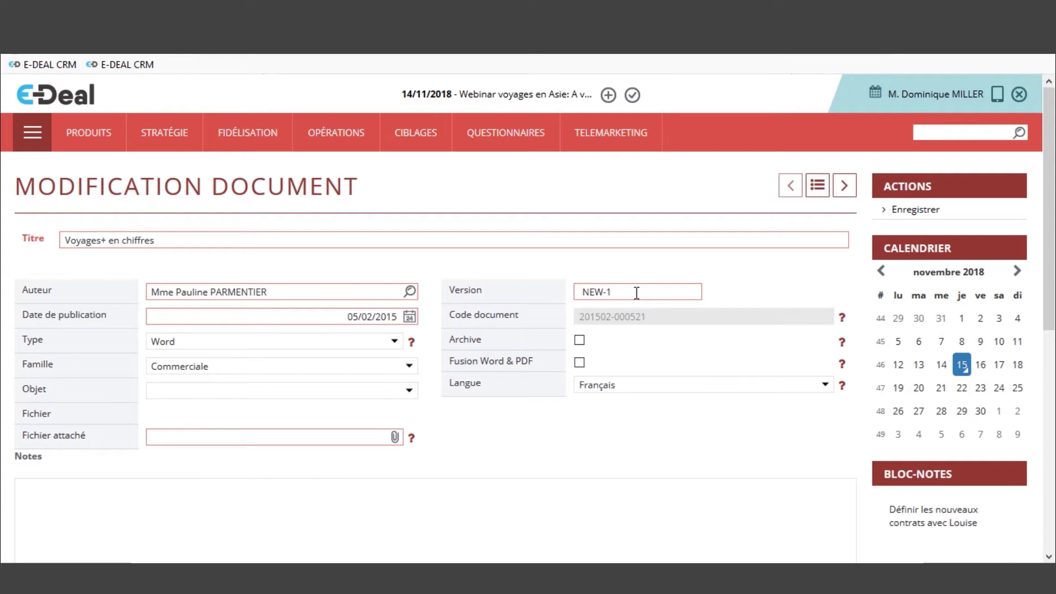
drag(642, 295, 552, 290)
text(2)
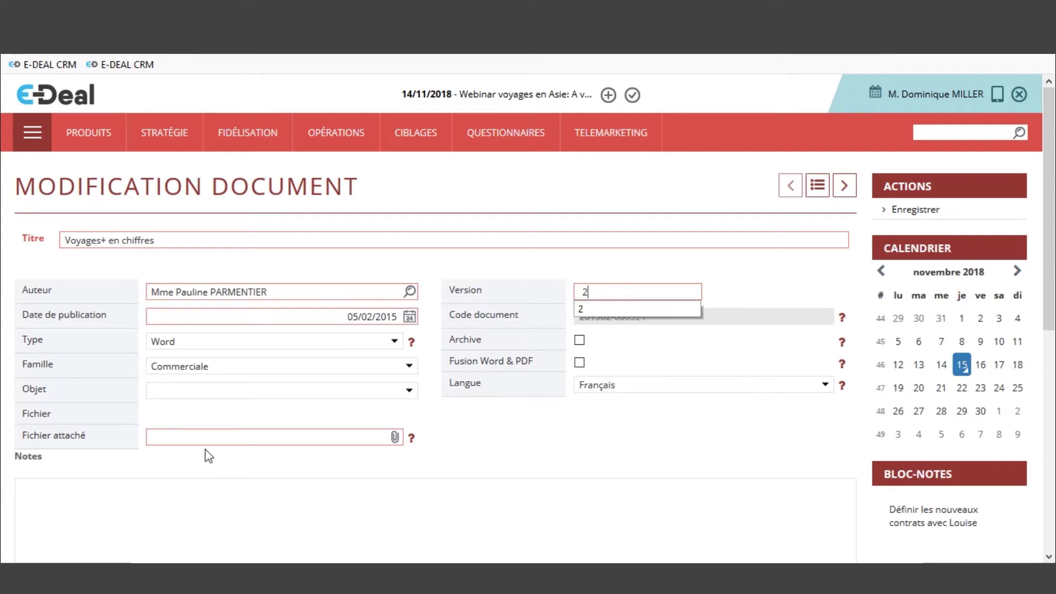
Step: Attach Présentation+VOYAGE+PLUS.docx from the Bureau folder to the new version and save the document
click(395, 438)
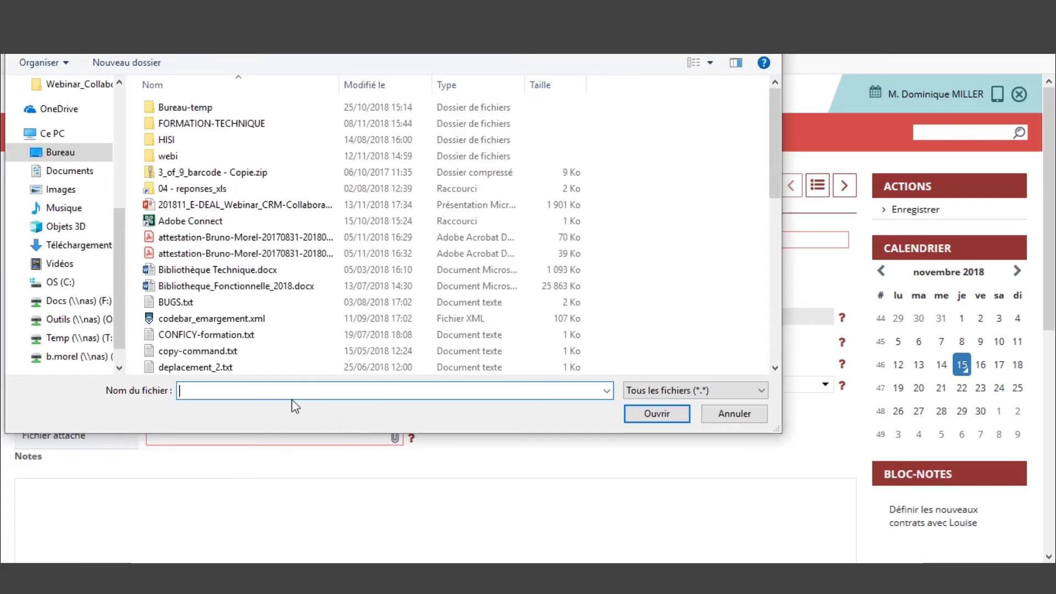
text(Pr)
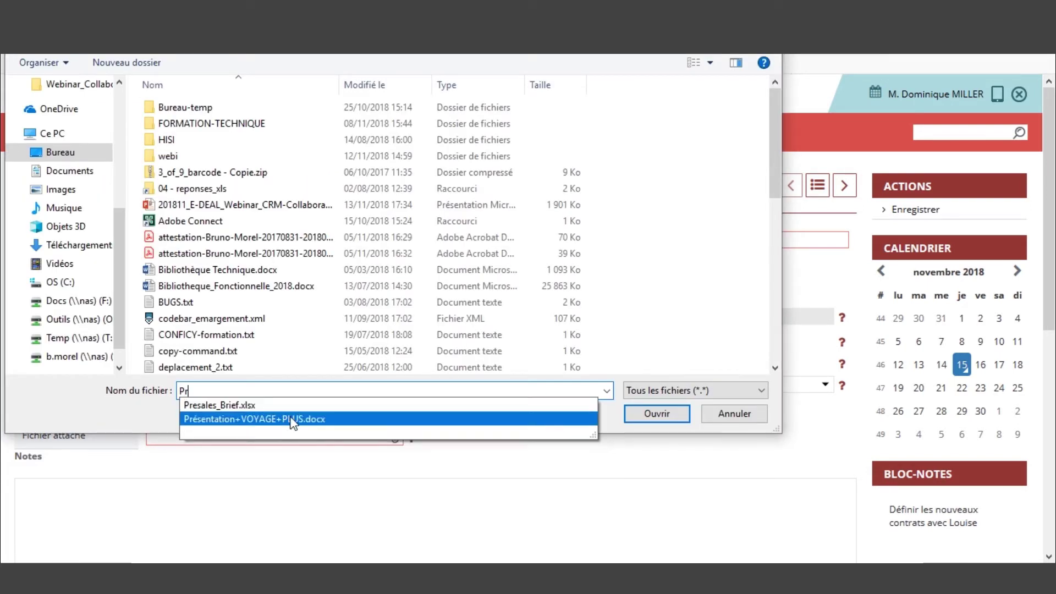
click(552, 421)
click(665, 418)
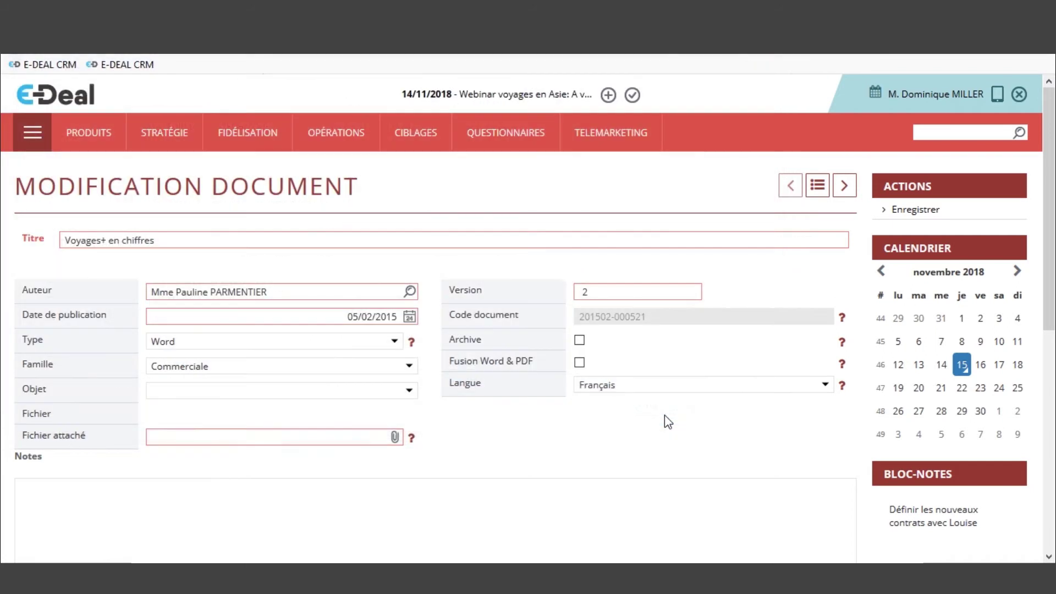
click(907, 213)
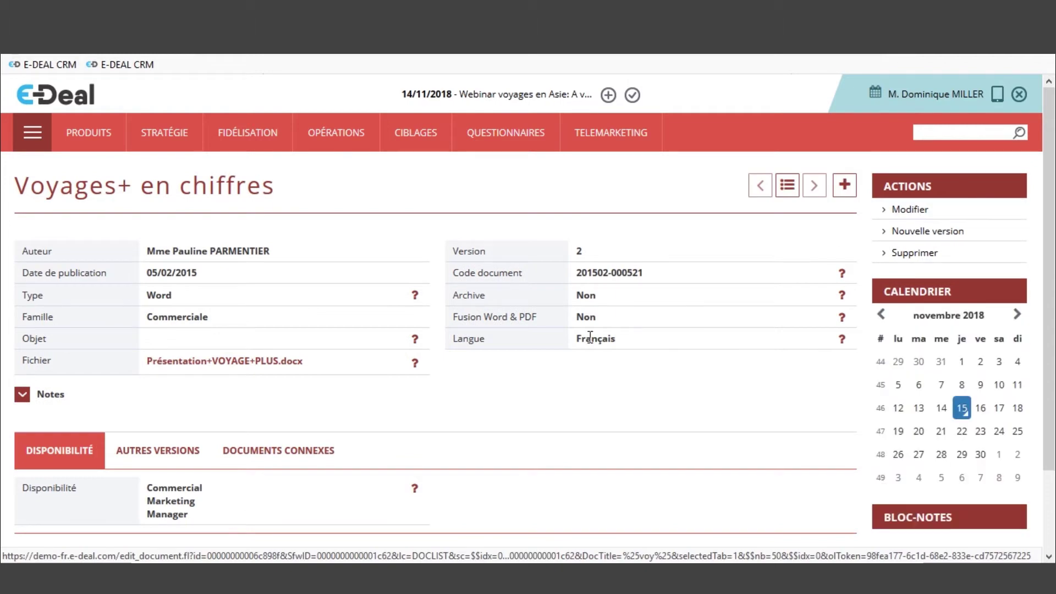
Step: Check the document's other versions and return to its availability details
click(168, 461)
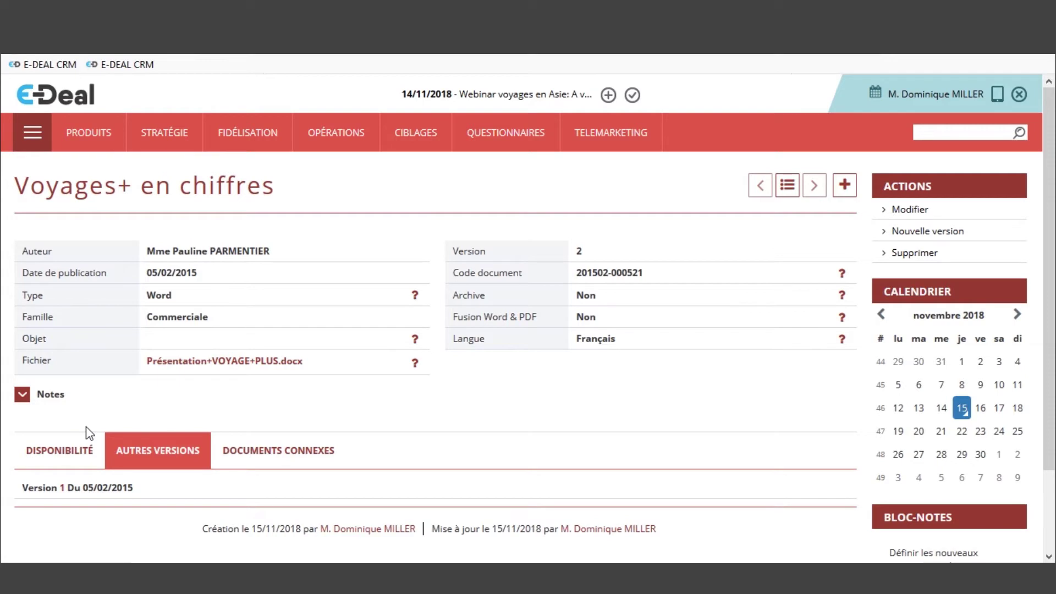
click(49, 453)
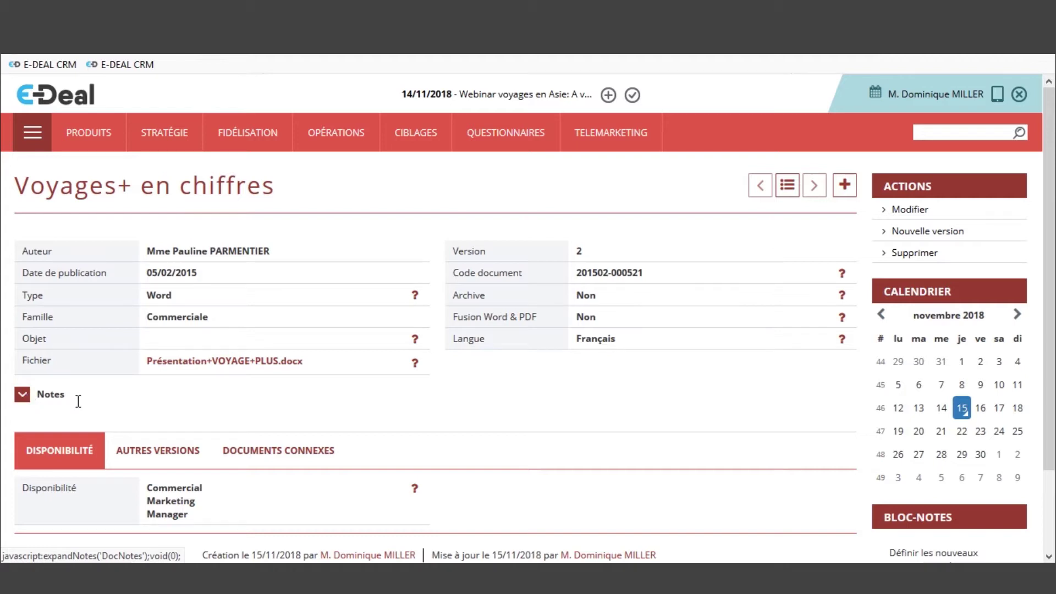
Step: Open Voyages+ en chiffres for modification, review its fields and availability profiles, and return to the document list without saving
click(905, 211)
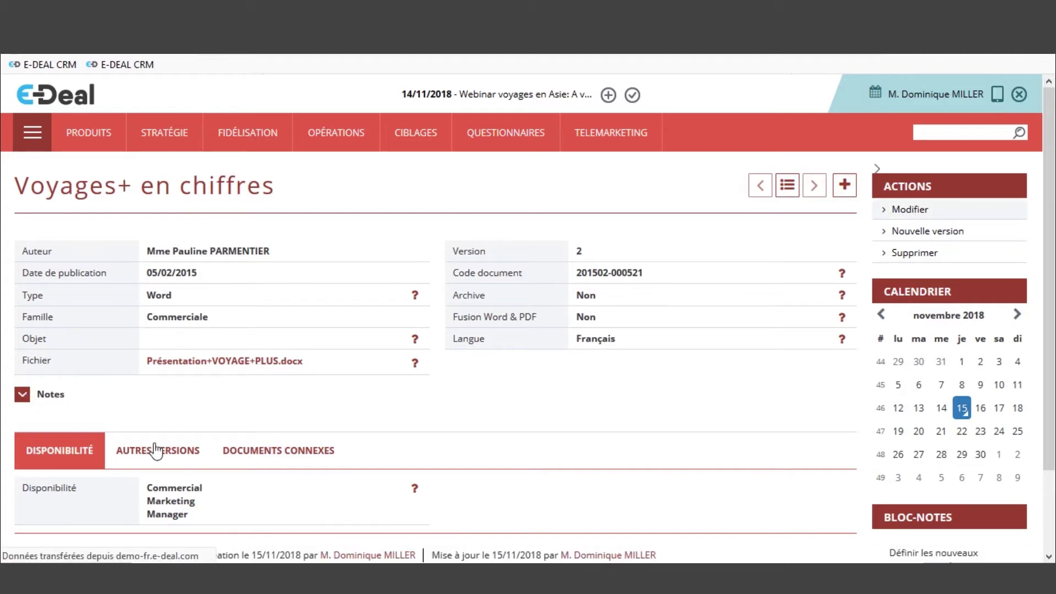
click(63, 489)
scroll(62, 495, down, 4)
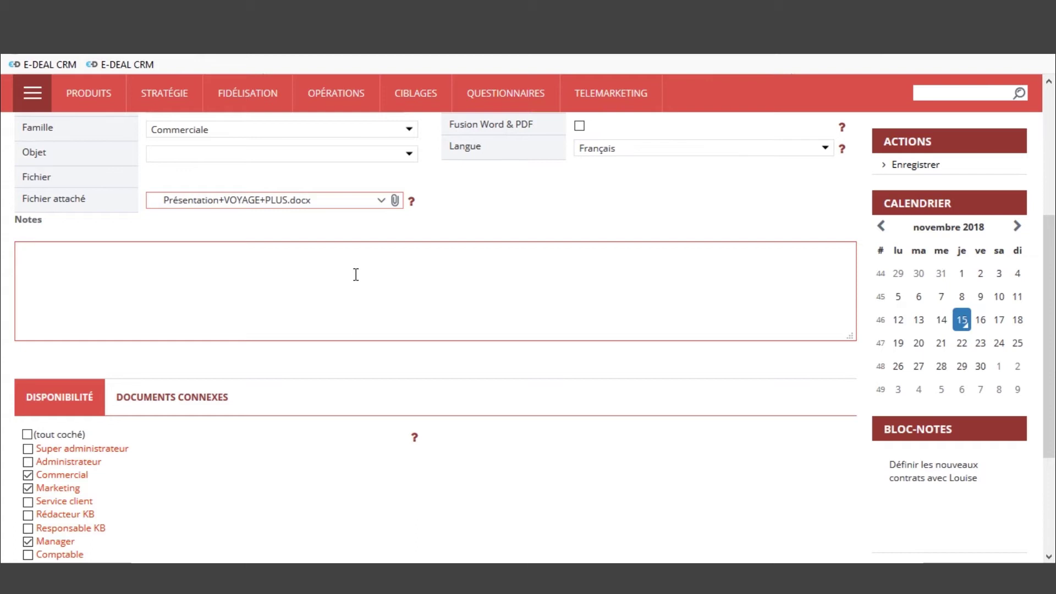
scroll(521, 272, up, 3)
scroll(502, 368, up, 2)
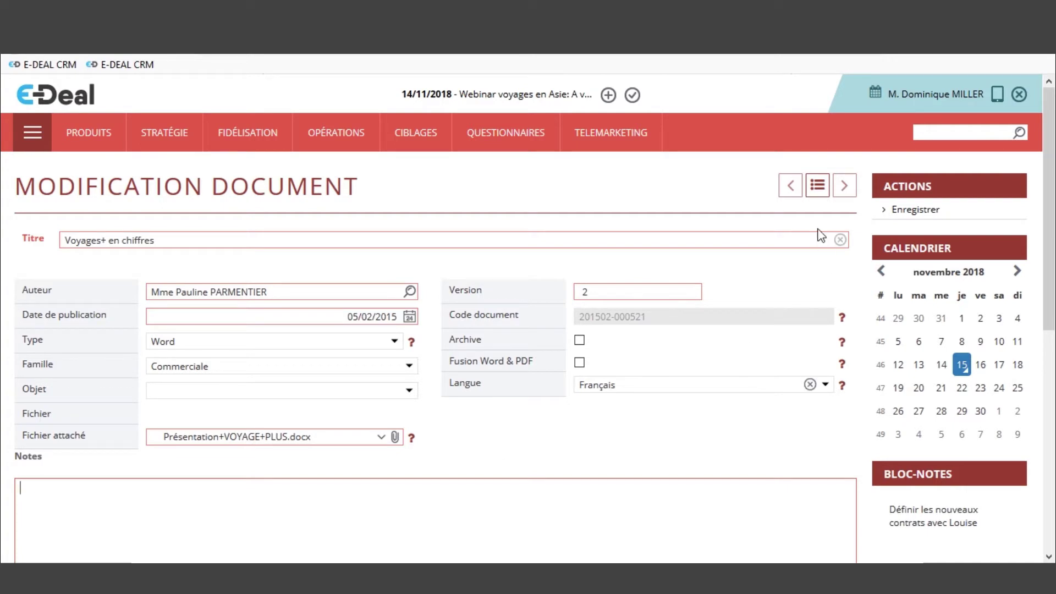
click(819, 187)
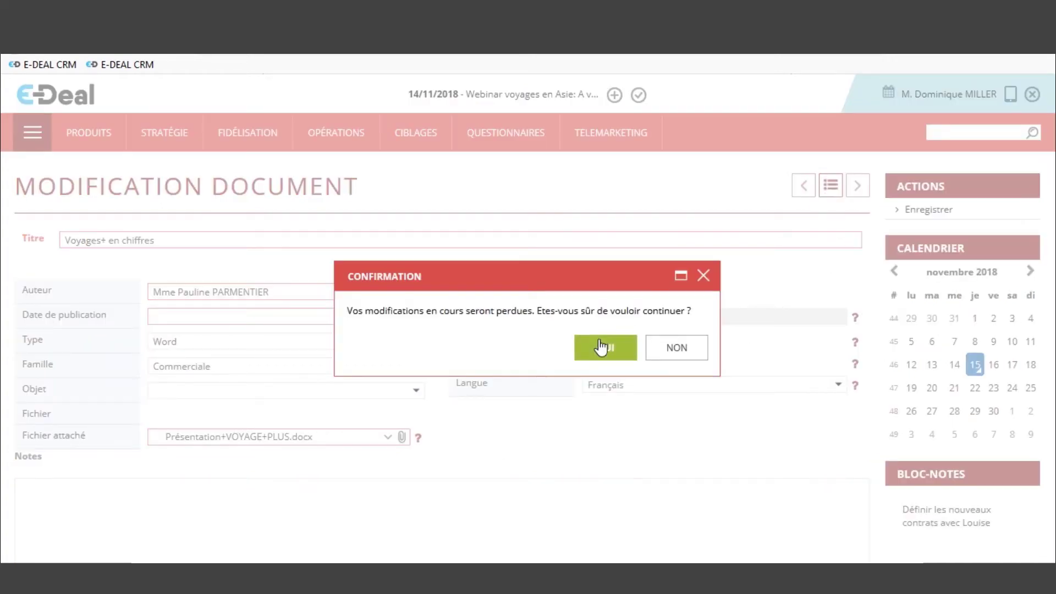
click(602, 347)
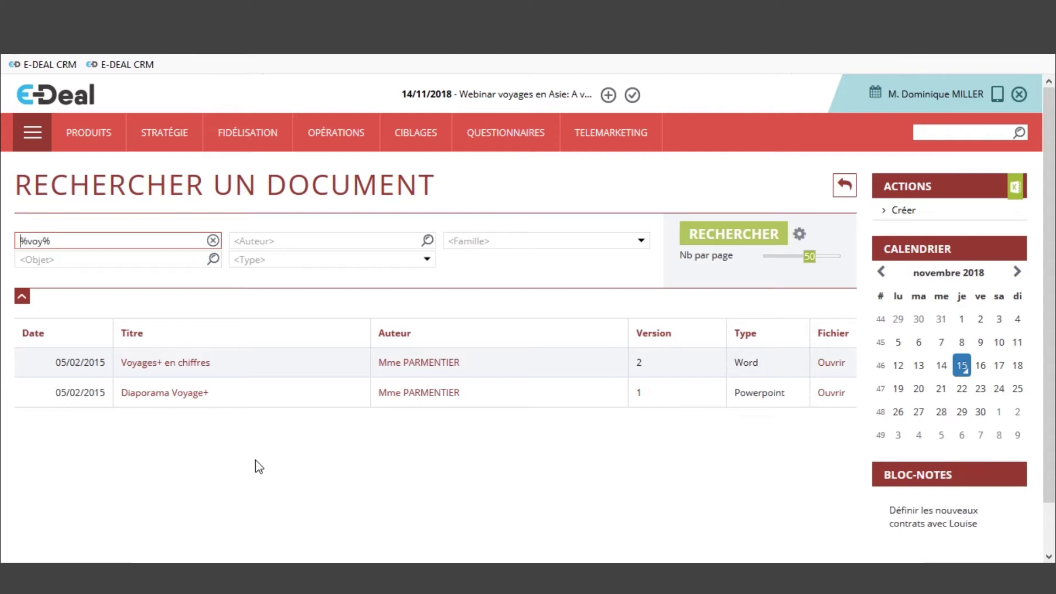
Step: Switch to the Sales module and search the person records by the first letters of the contact's surname
click(32, 135)
click(72, 260)
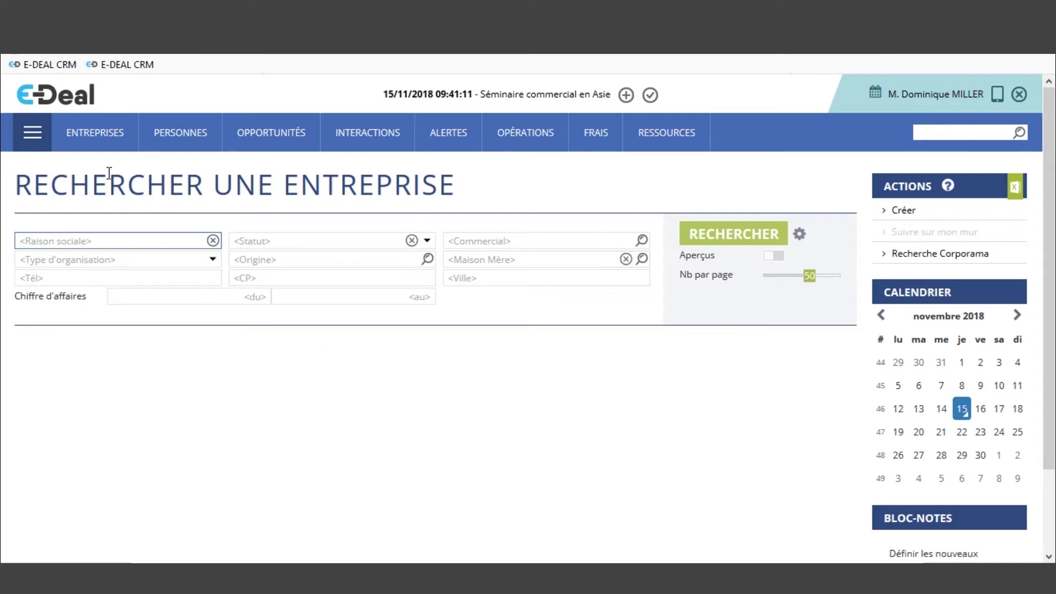
mouse_move(165, 137)
click(174, 188)
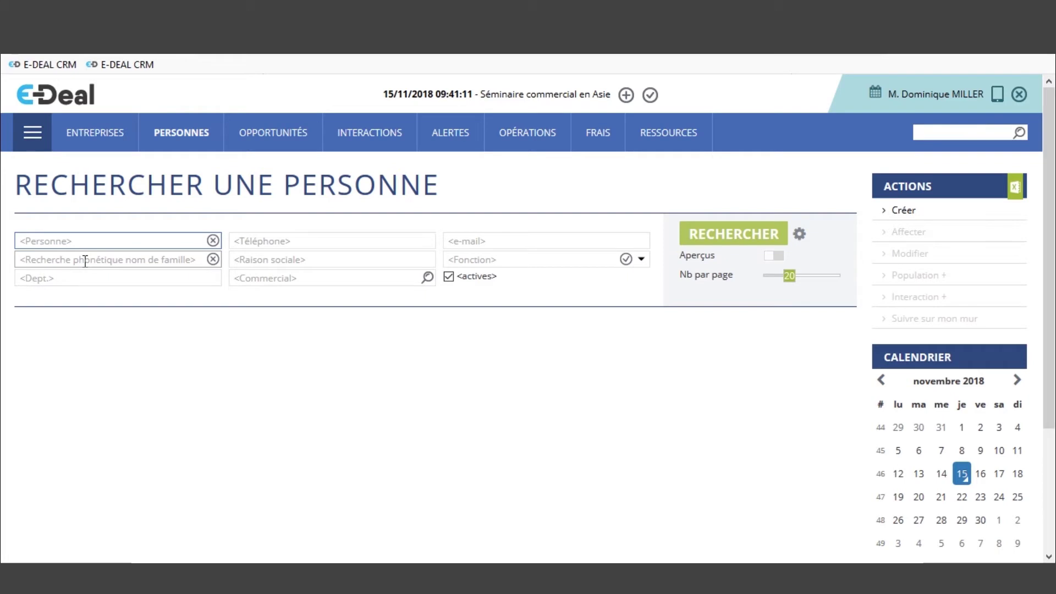
text(bell)
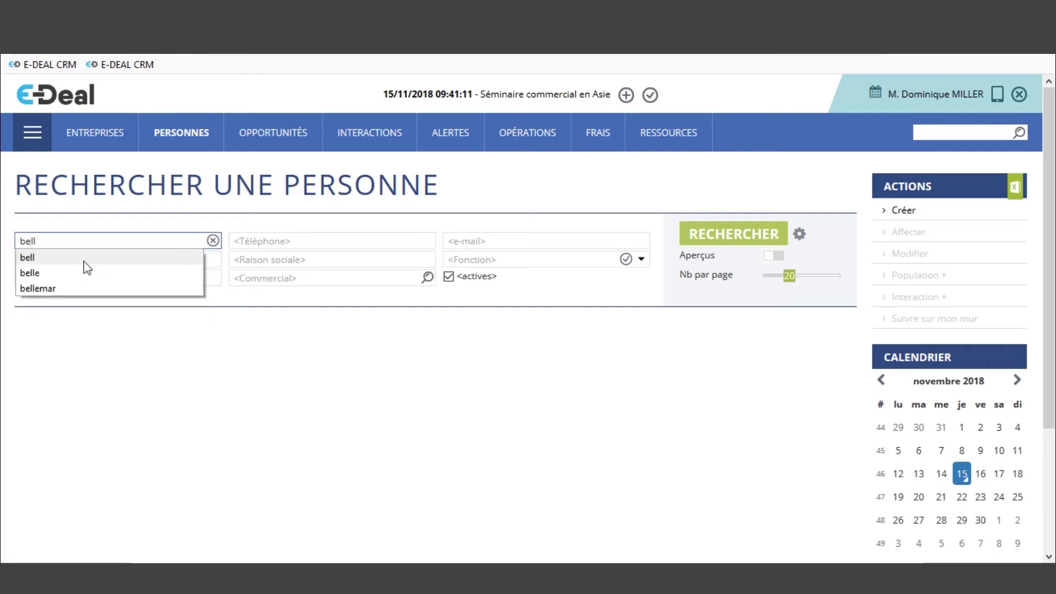
key(Return)
Step: Open the Directeur Général Europe contact at Fabulous Garden and display the contact's interactions
mouse_move(362, 449)
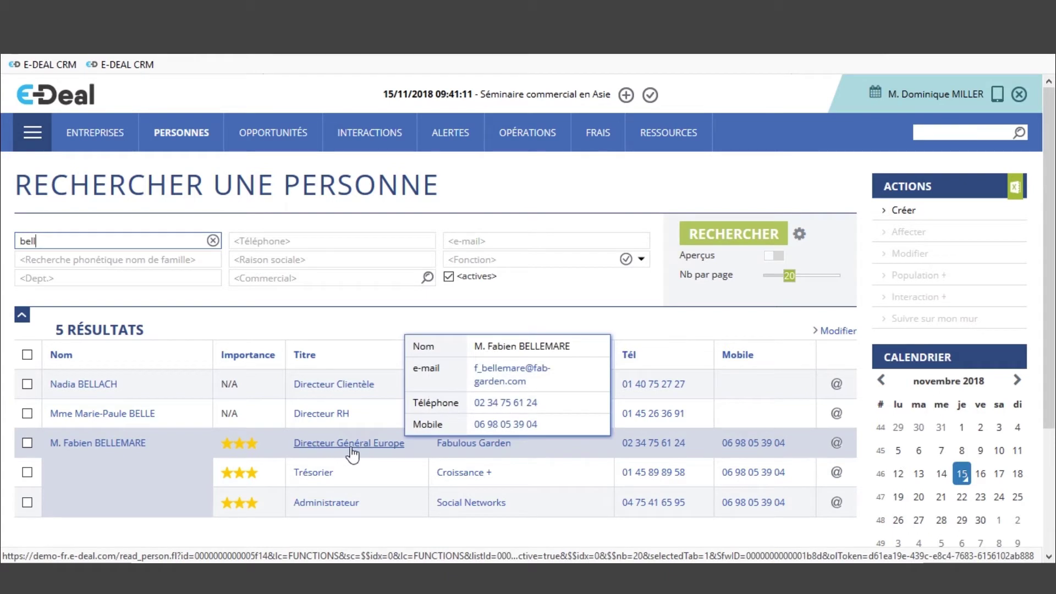
click(348, 449)
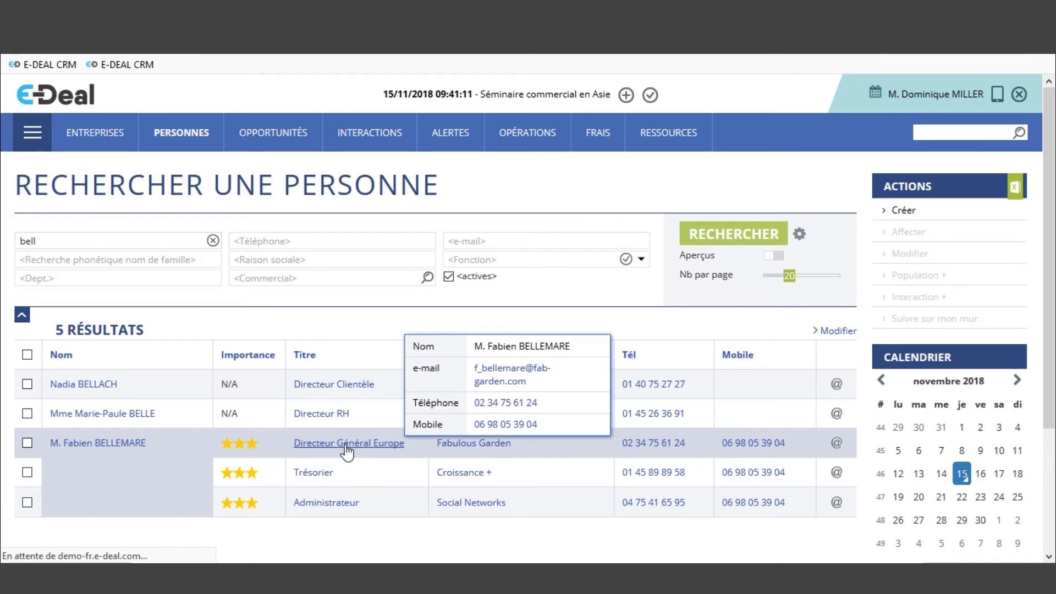
click(346, 445)
scroll(343, 446, down, 7)
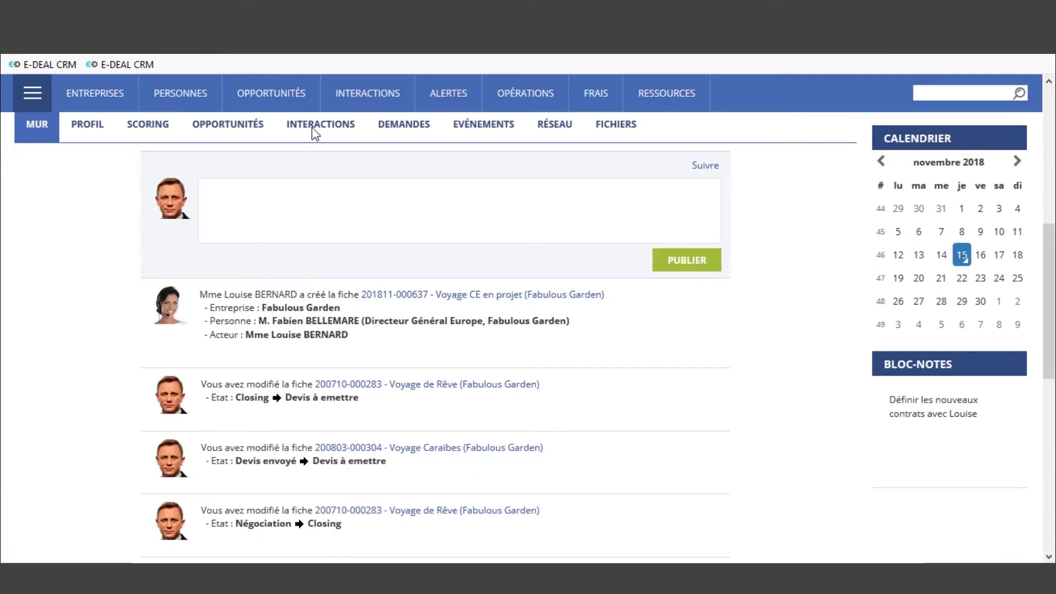
click(312, 125)
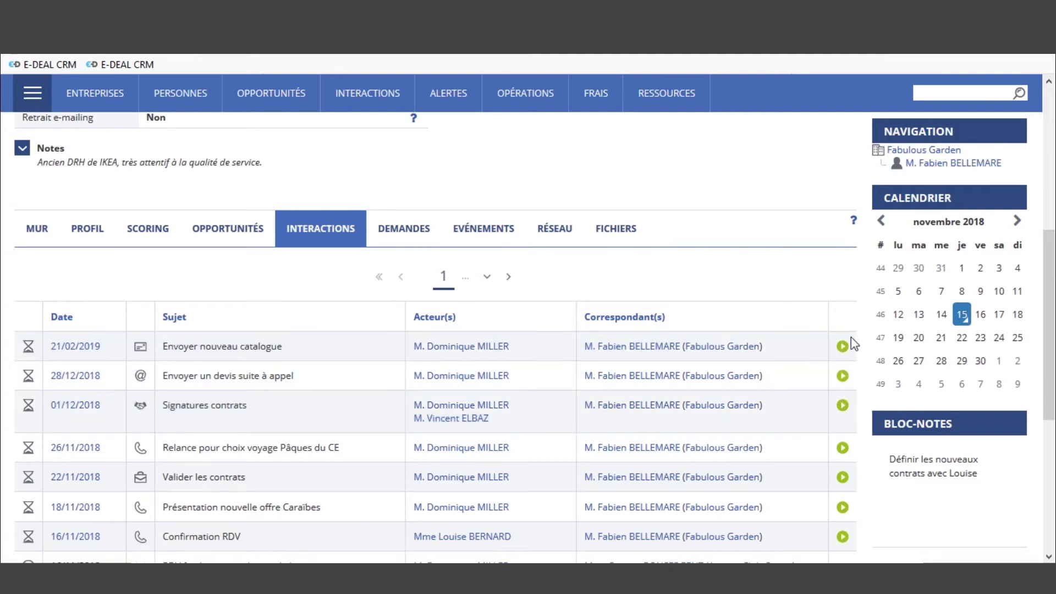
Step: Open the Envoyer nouveau catalogue letter for completion, review its context, letter template and file options, and return to the contact
click(842, 348)
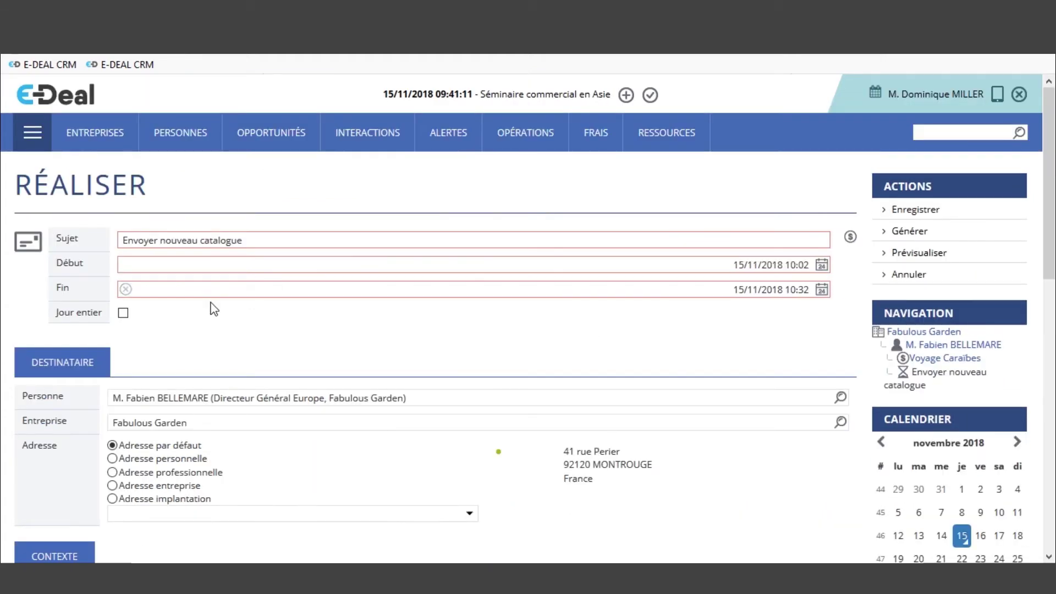
scroll(214, 308, down, 3)
scroll(222, 311, down, 8)
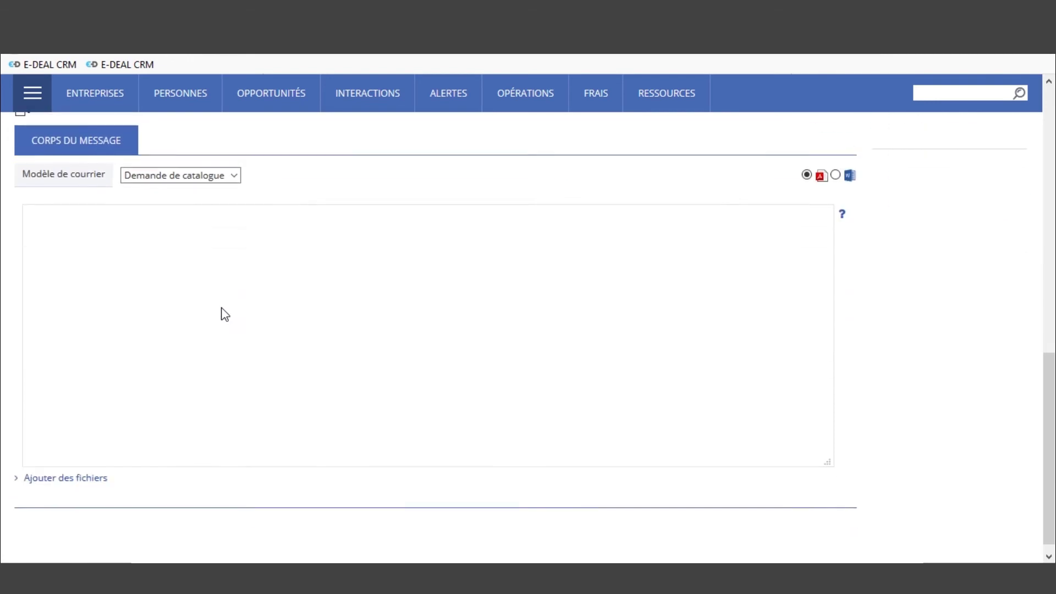
scroll(212, 378, up, 5)
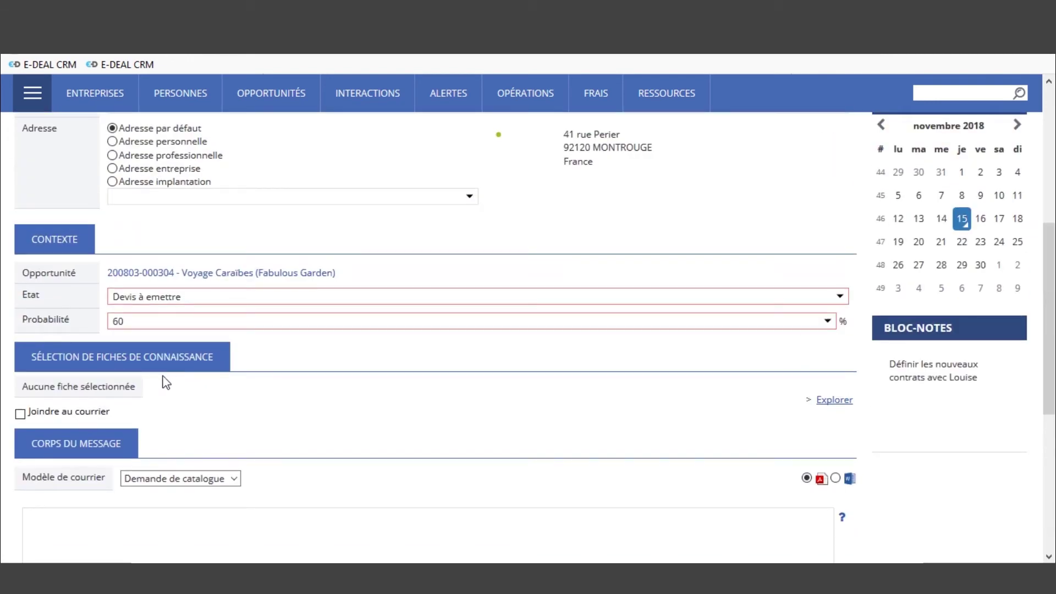
scroll(240, 413, down, 5)
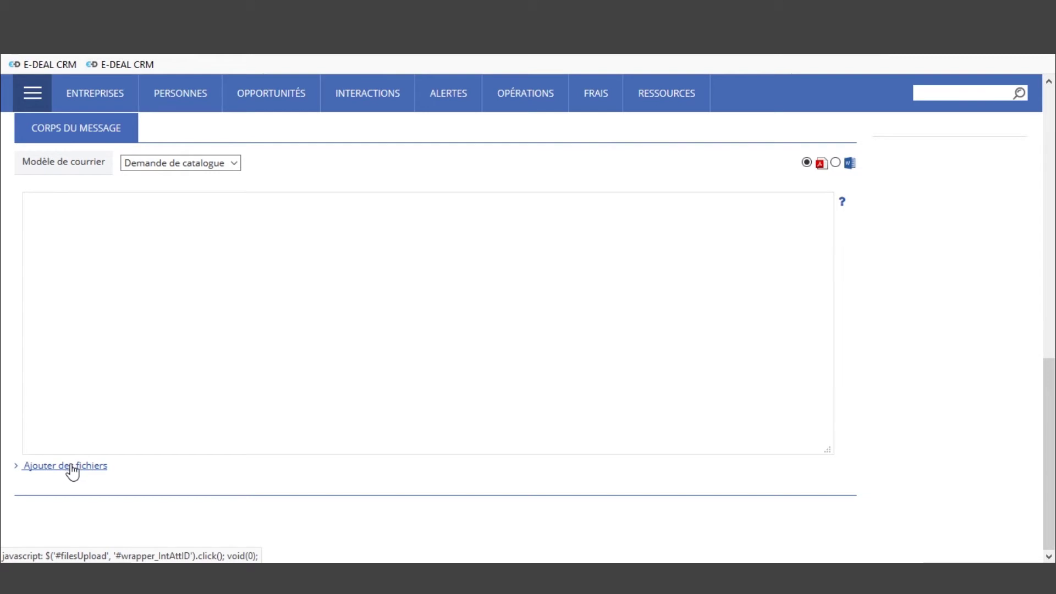
scroll(281, 431, up, 10)
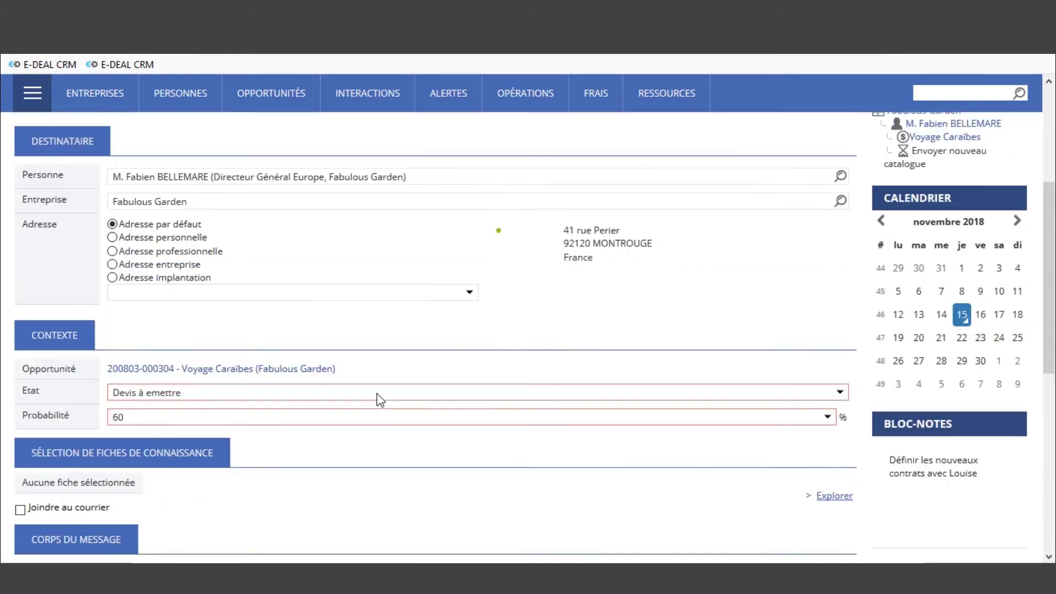
click(13, 54)
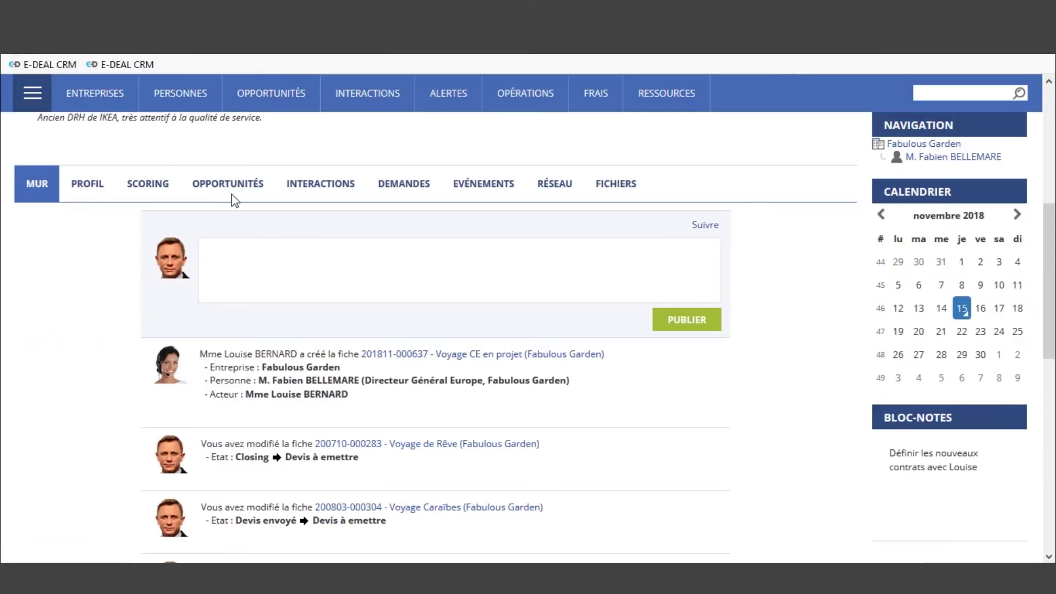
Step: Open the planned email Envoyer un devis suite à appel for completion from the contact's interactions
click(317, 388)
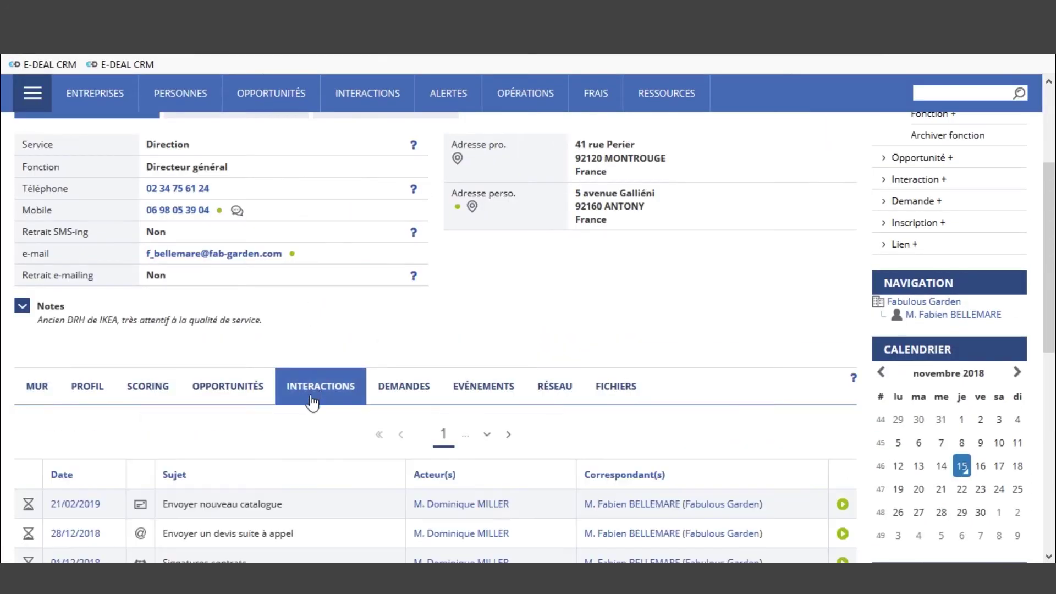
scroll(311, 399, down, 4)
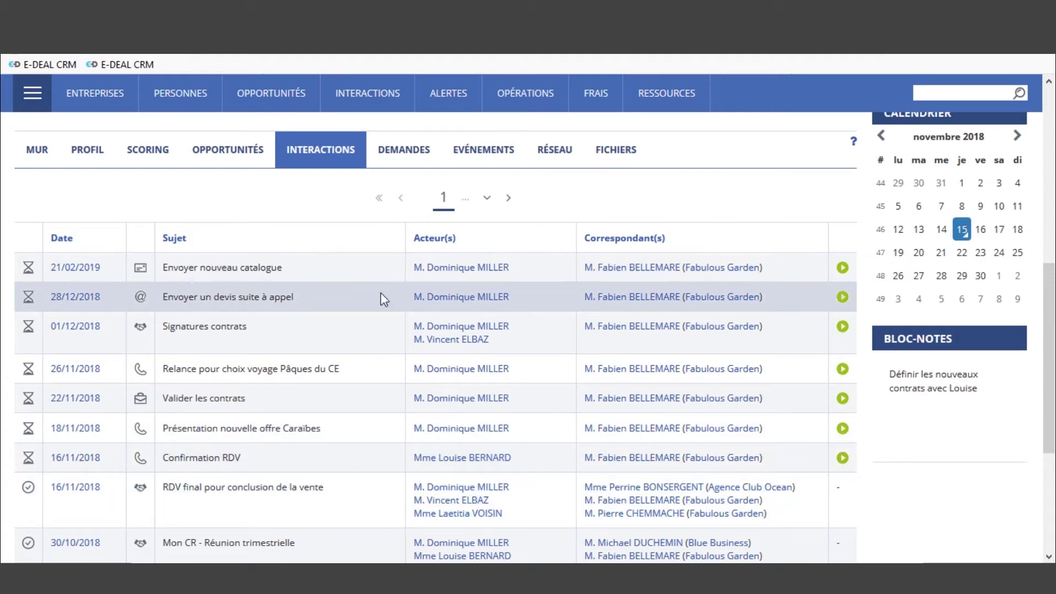
click(842, 299)
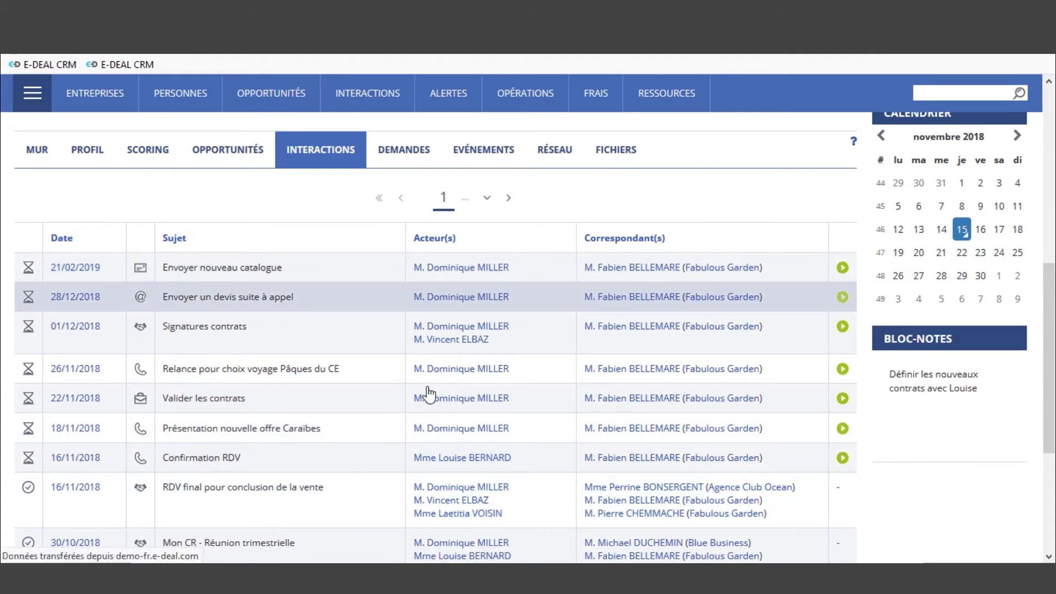
scroll(371, 342, down, 8)
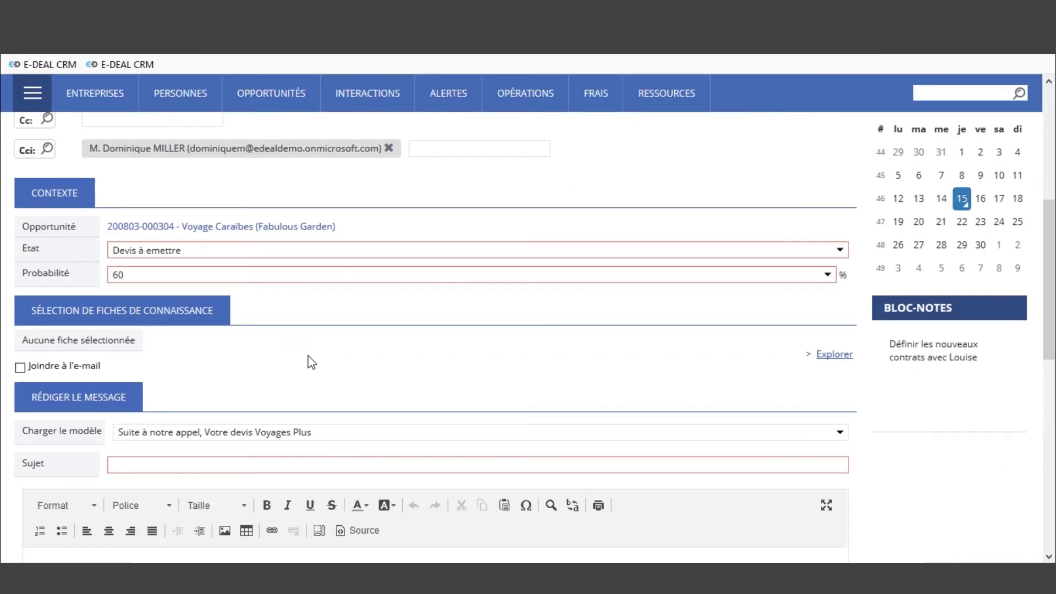
scroll(318, 359, down, 5)
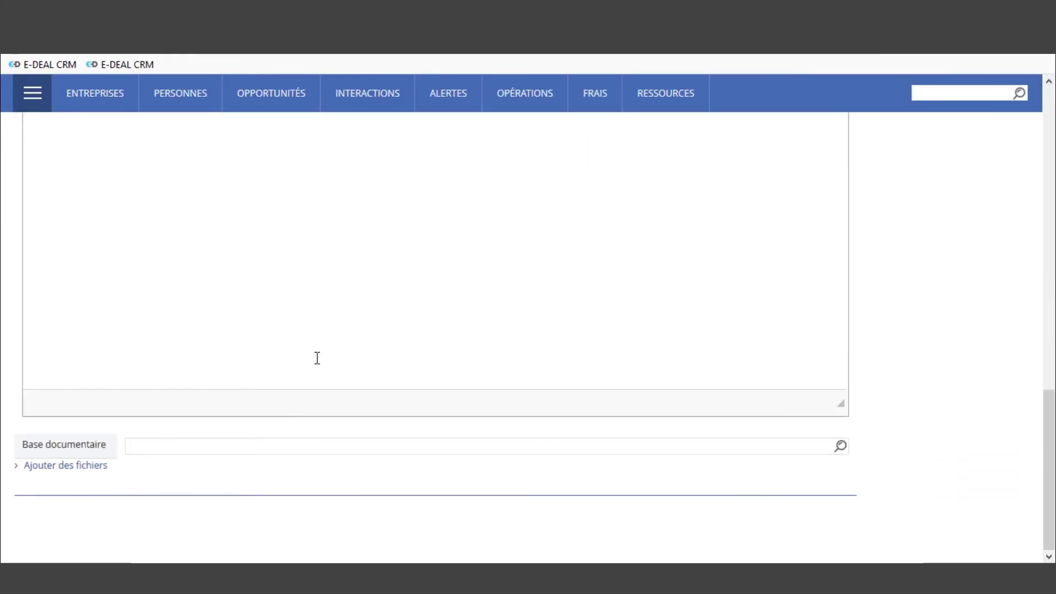
Step: Attach the document Voyages+ en chiffres to the email from the Base documentaire
click(166, 450)
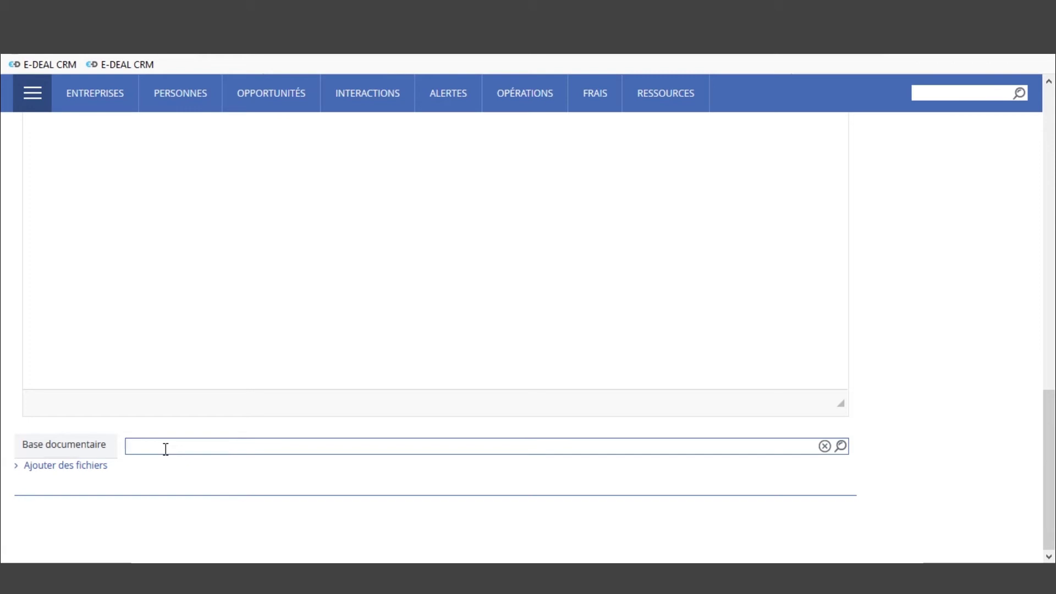
text(Pré)
key(BackSpace)
key(BackSpace)
text(Voya)
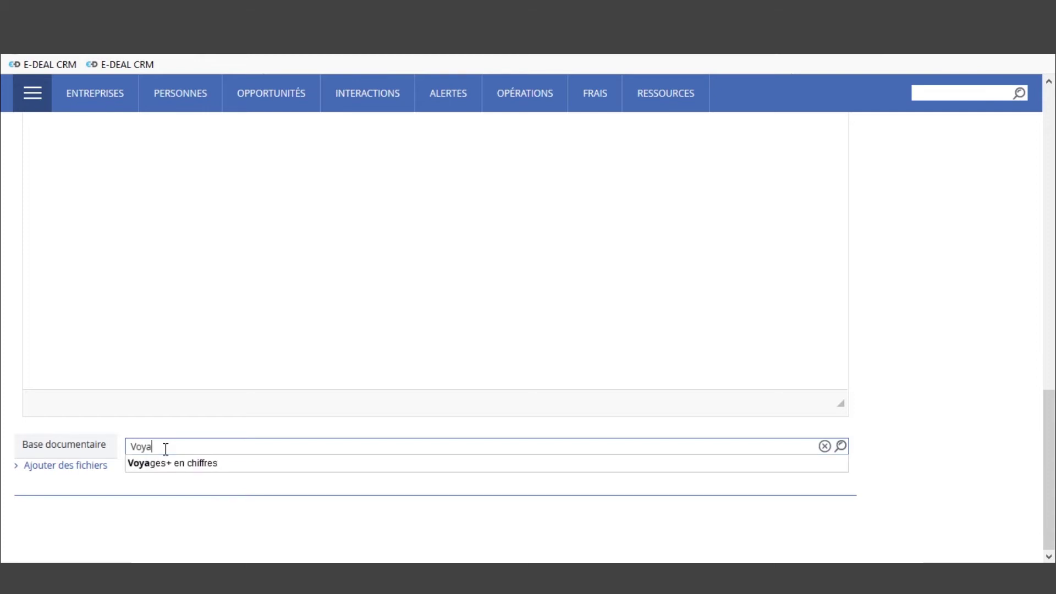
click(172, 465)
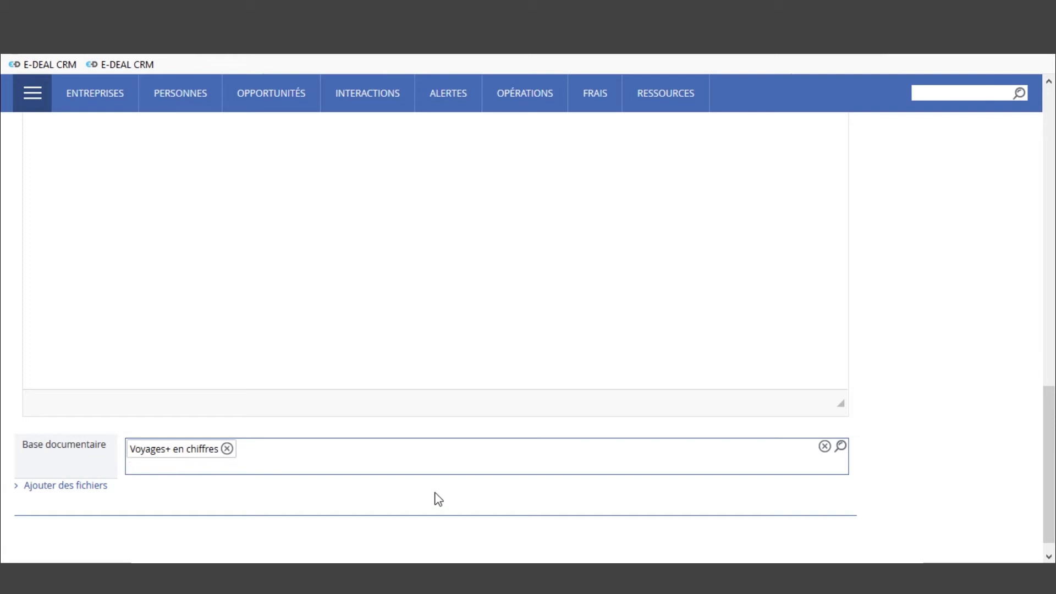
scroll(927, 273, up, 5)
scroll(927, 274, up, 5)
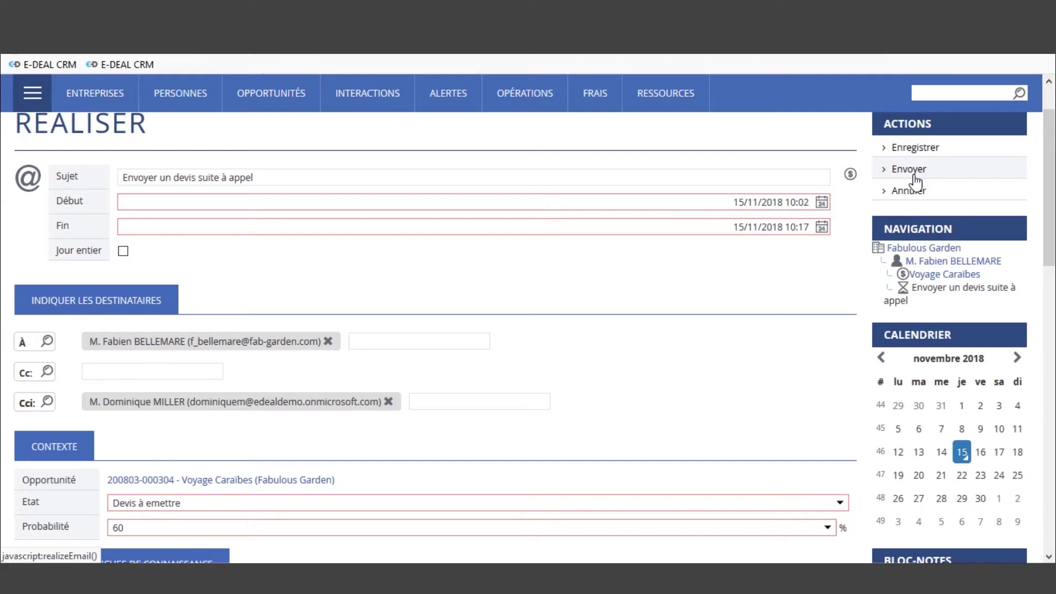
Step: Switch to the PowerPoint slideshow to show the Partager pour mieux uniformiser slide, and return to E-DEAL CRM in Firefox
click(28, 101)
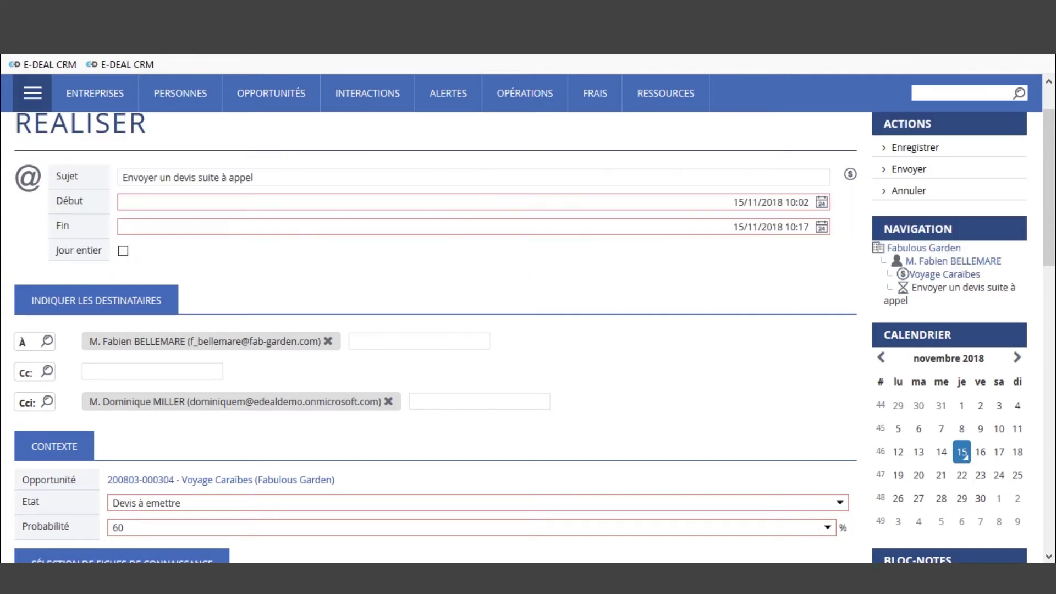
key(super+Tab)
click(385, 220)
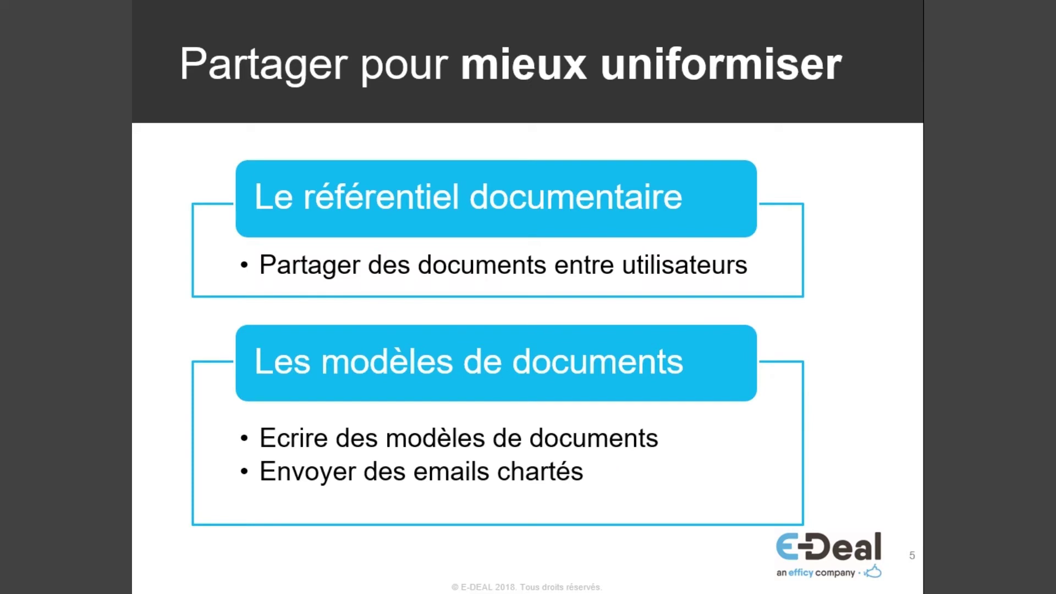
key(alt+Tab)
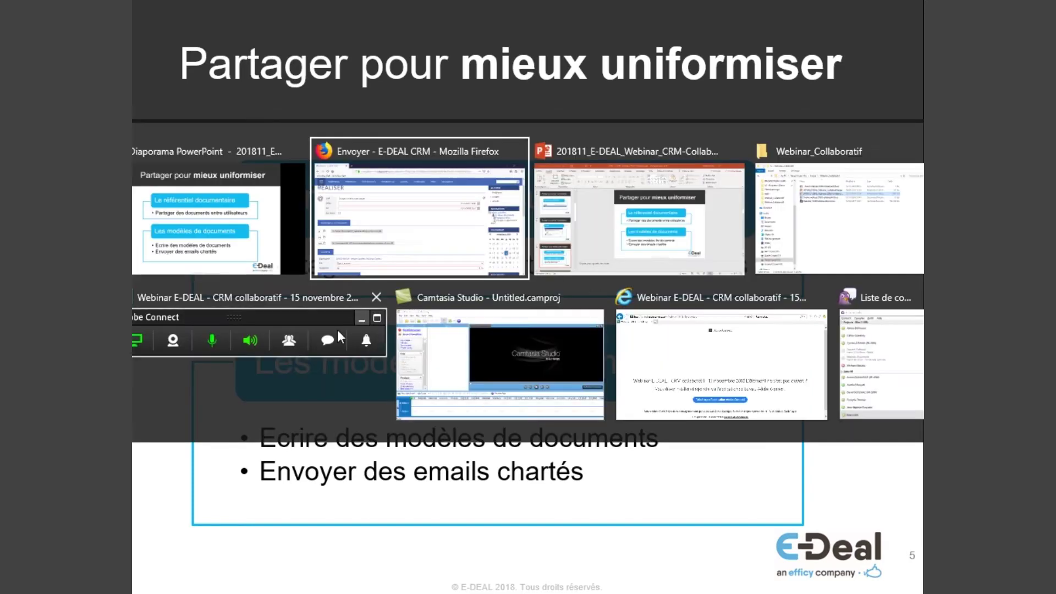
click(427, 220)
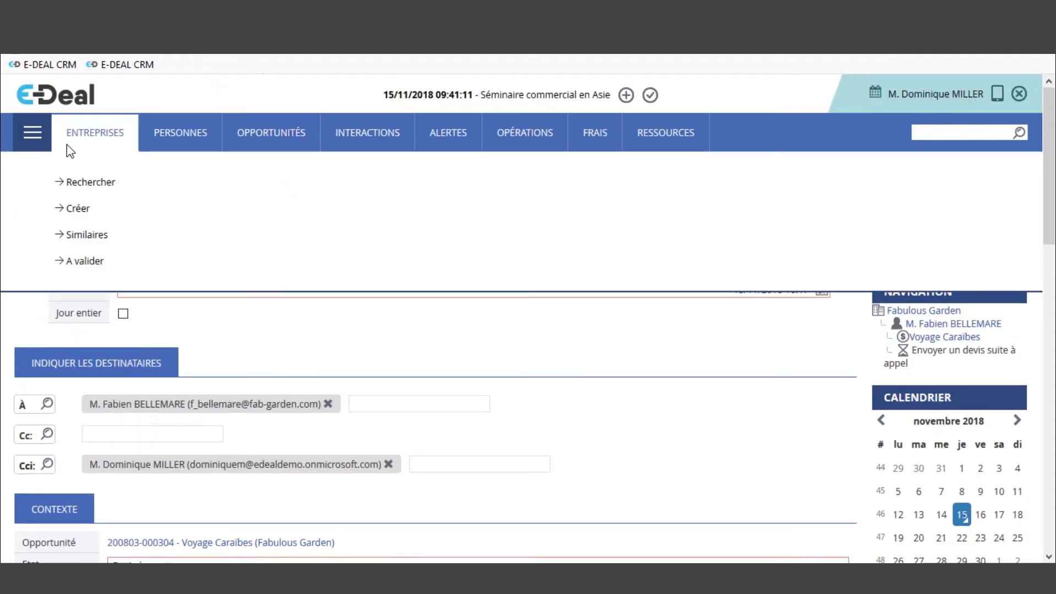
Step: Switch to the Marketing module and open the message template search under Stratégie
click(31, 132)
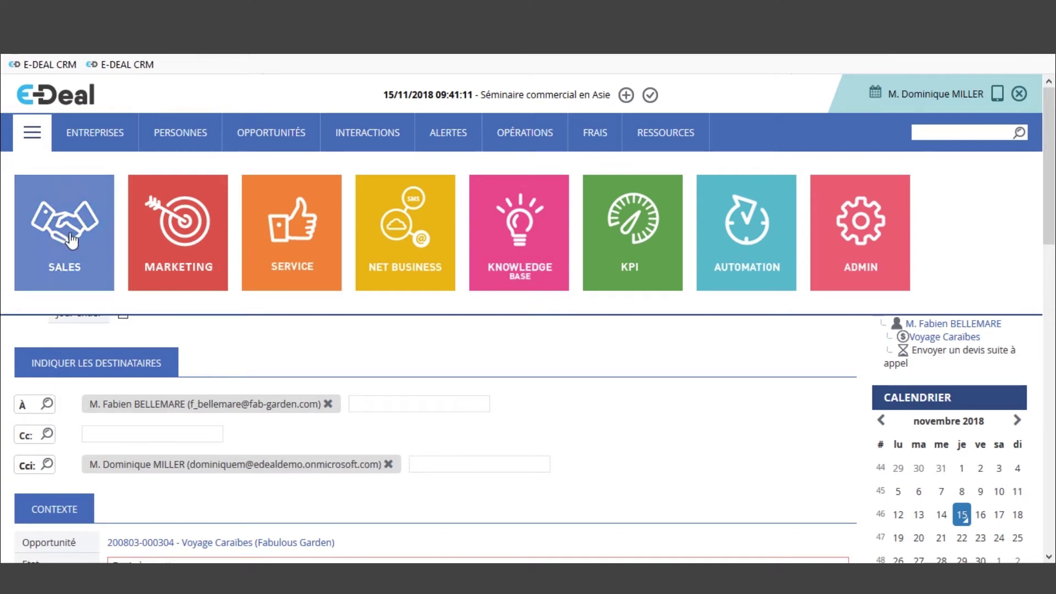
click(167, 247)
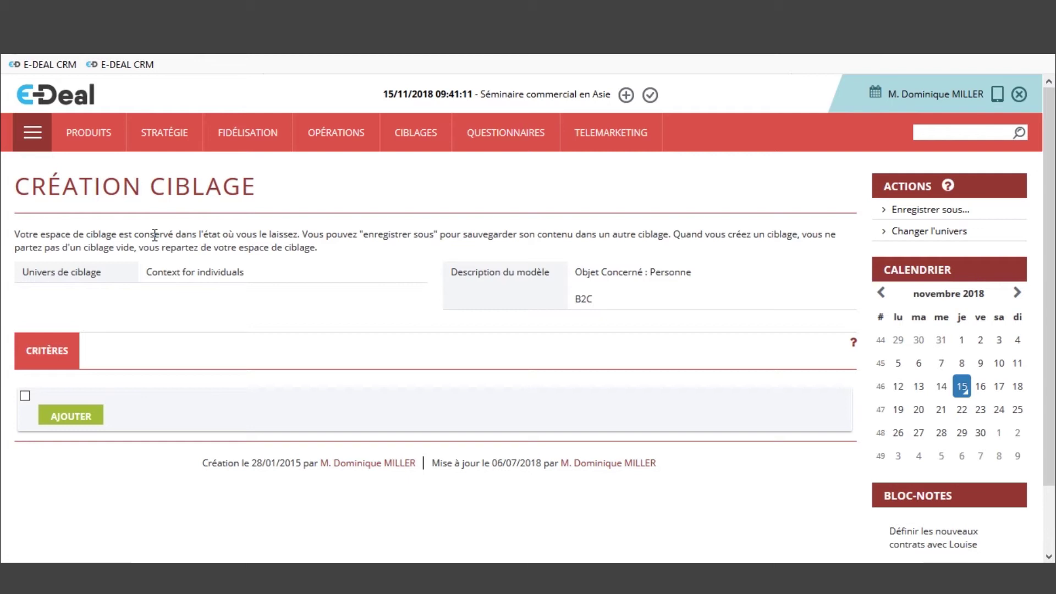
mouse_move(171, 146)
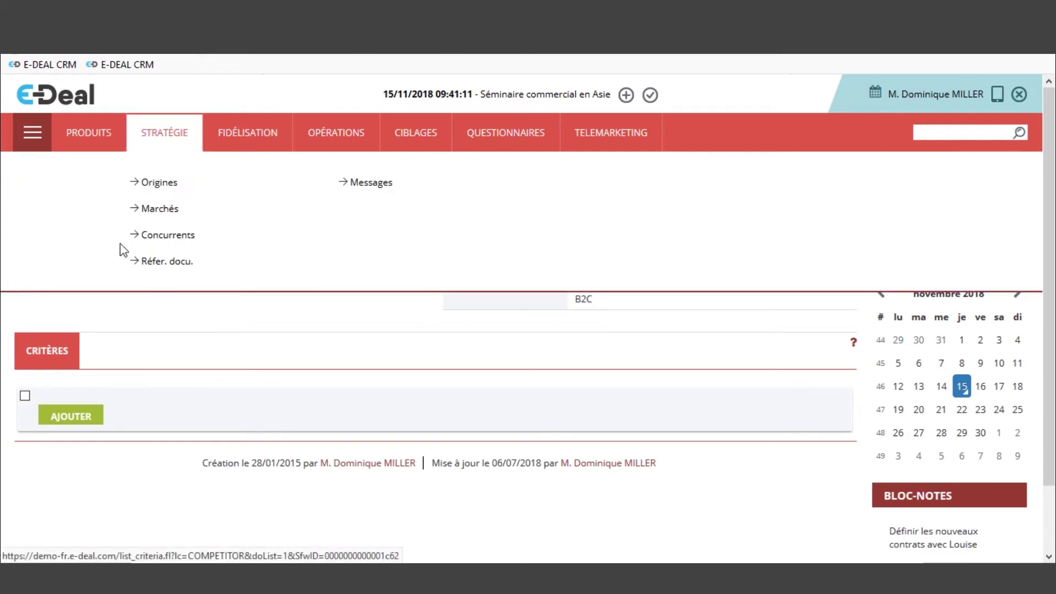
click(372, 188)
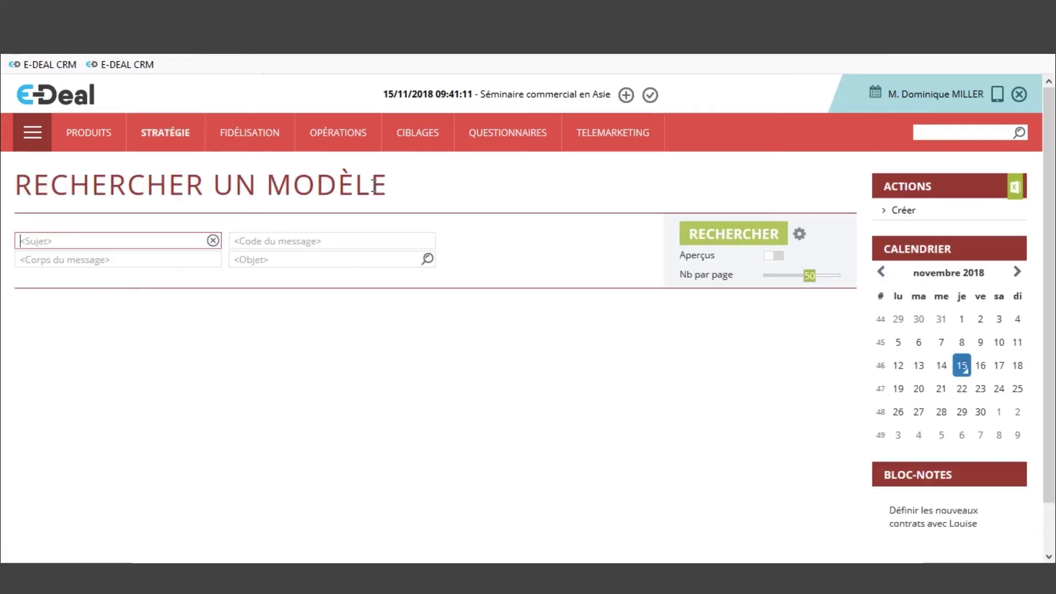
click(742, 237)
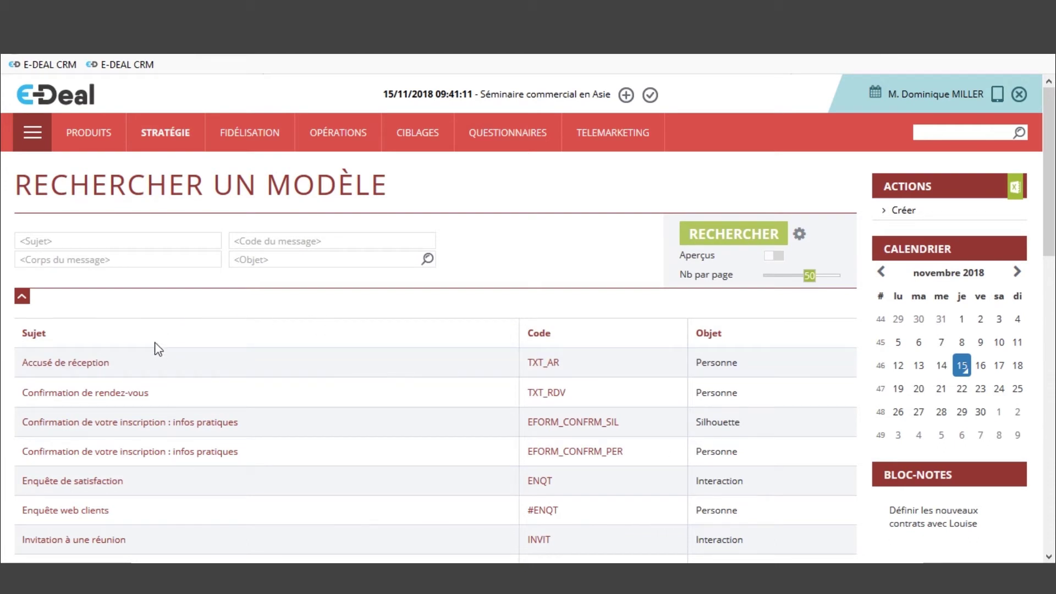
scroll(159, 351, down, 1)
scroll(159, 351, down, 3)
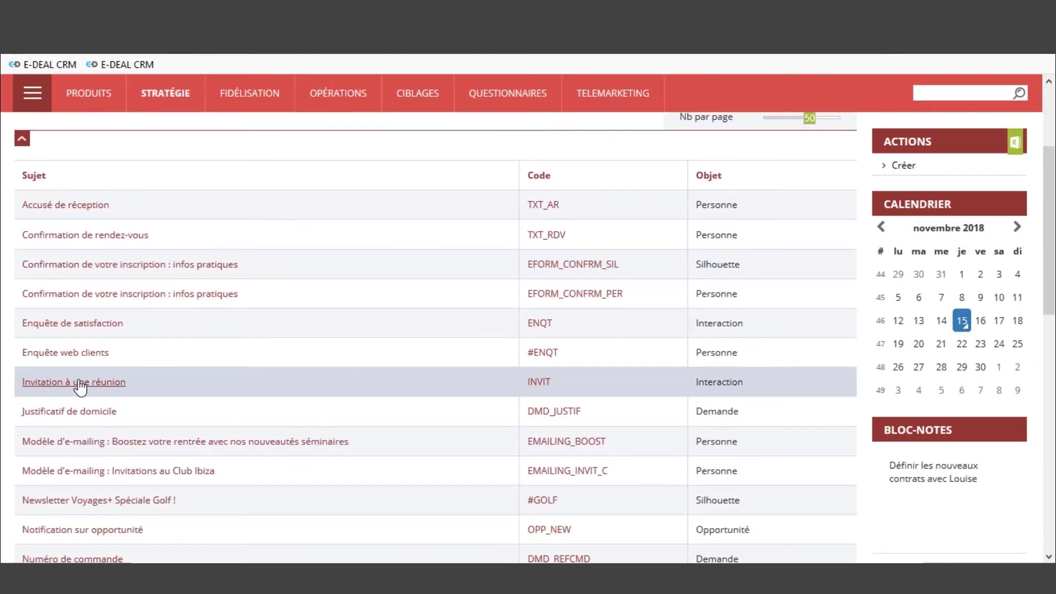
click(81, 383)
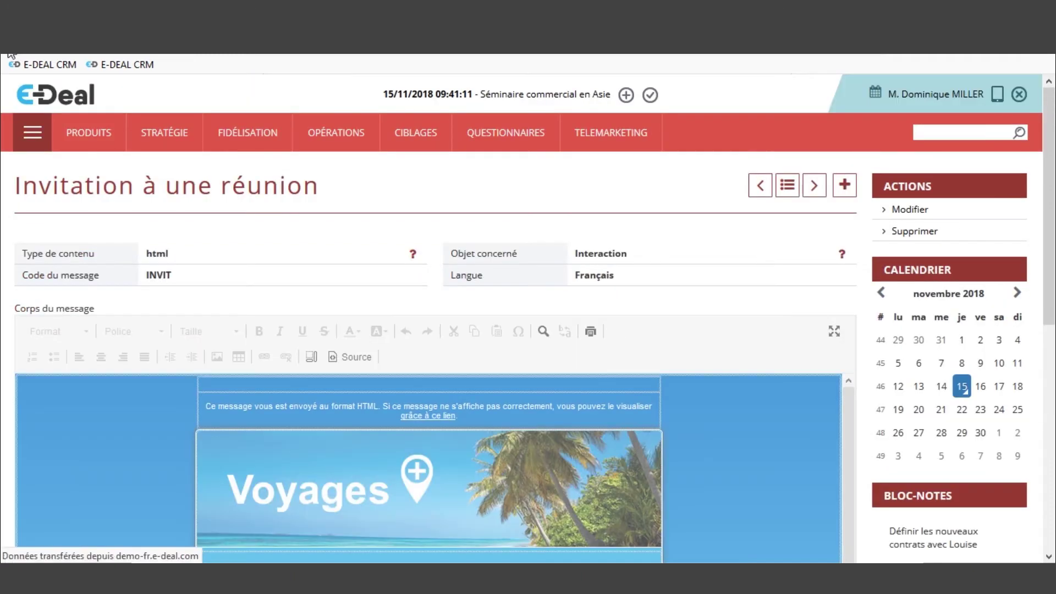
click(11, 55)
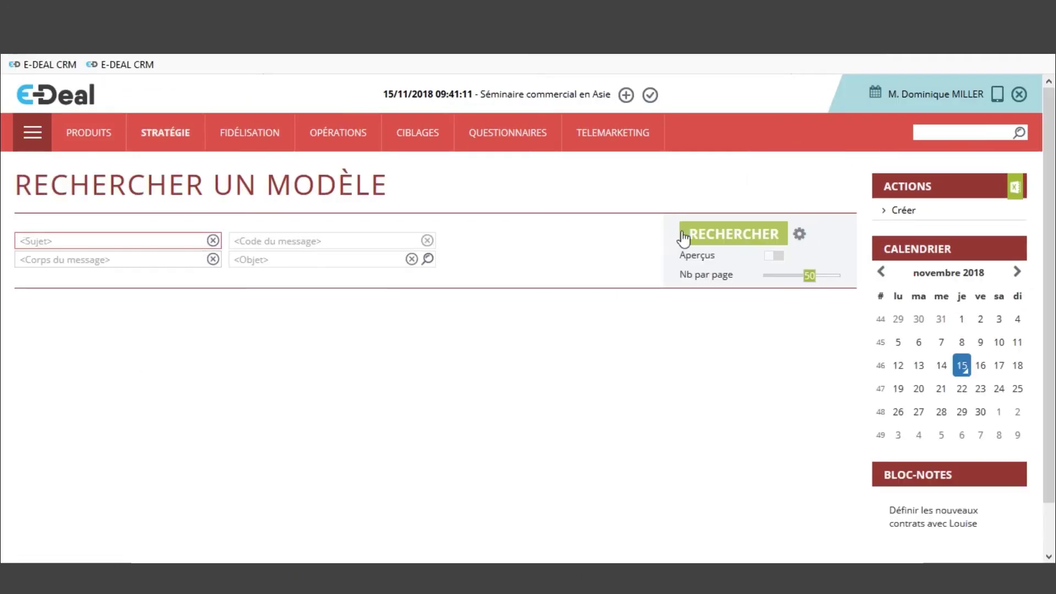
Step: List all message templates and open the template Votre devis Voyages Plus with code OPP
click(749, 237)
scroll(146, 457, down, 2)
scroll(146, 458, down, 10)
scroll(118, 442, down, 3)
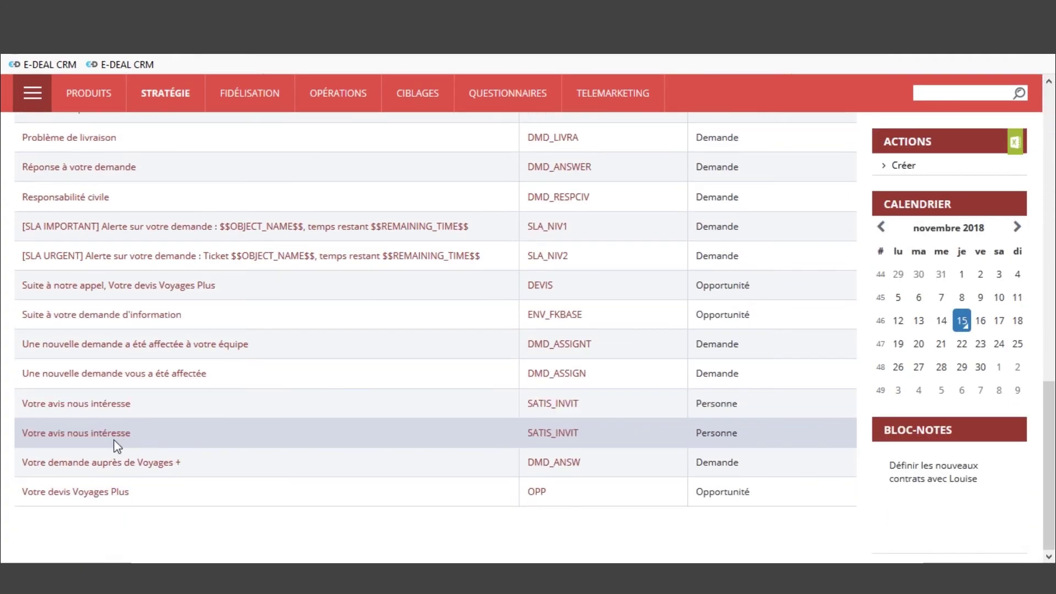
click(81, 500)
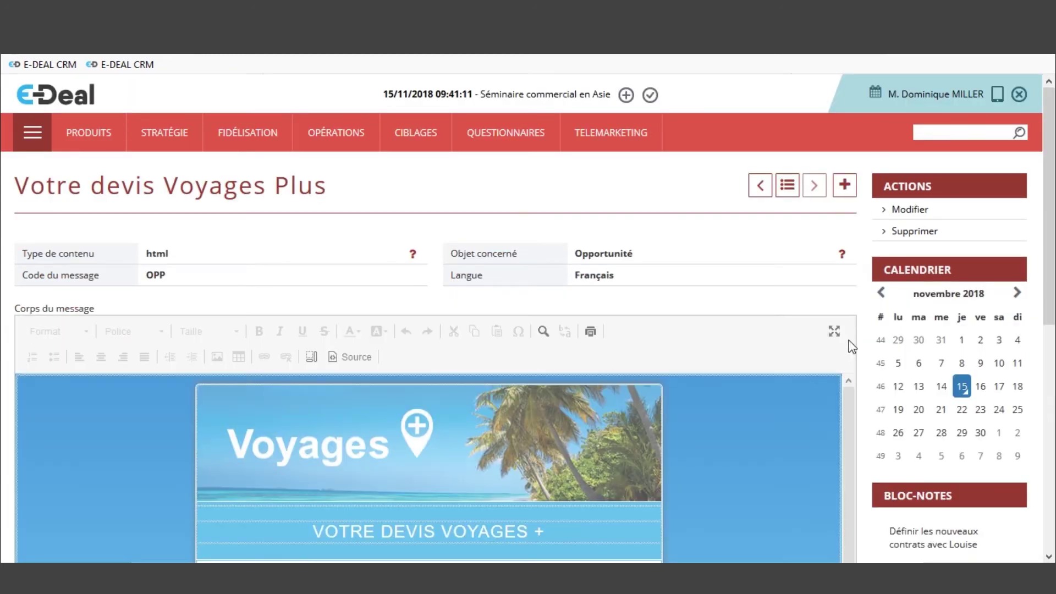
Step: Examine the layout, text and merge fields in the body of the Votre devis Voyages Plus template
scroll(846, 341, down, 2)
scroll(769, 355, down, 2)
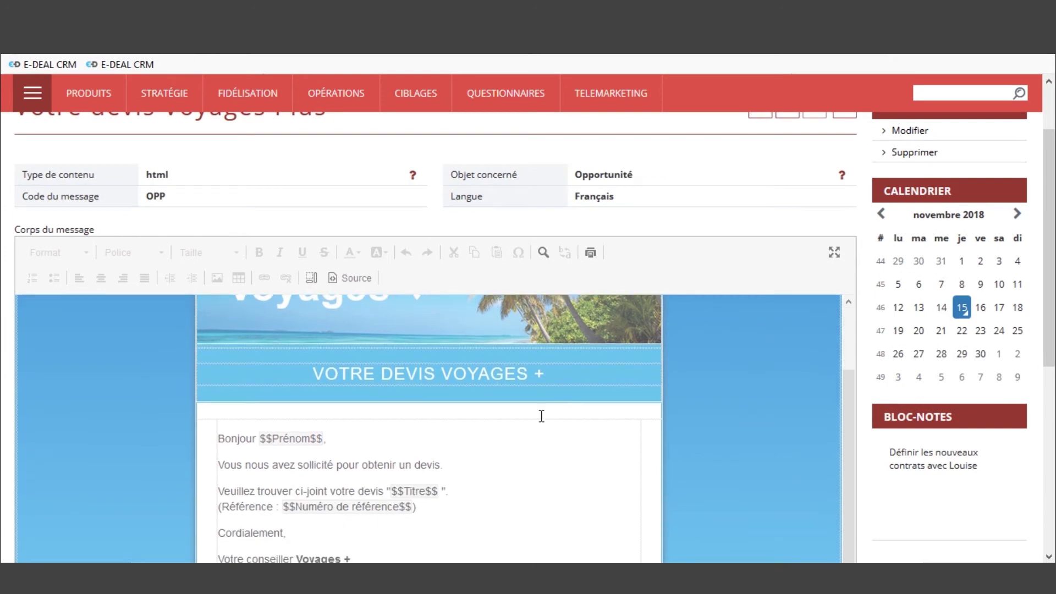
scroll(490, 447, down, 5)
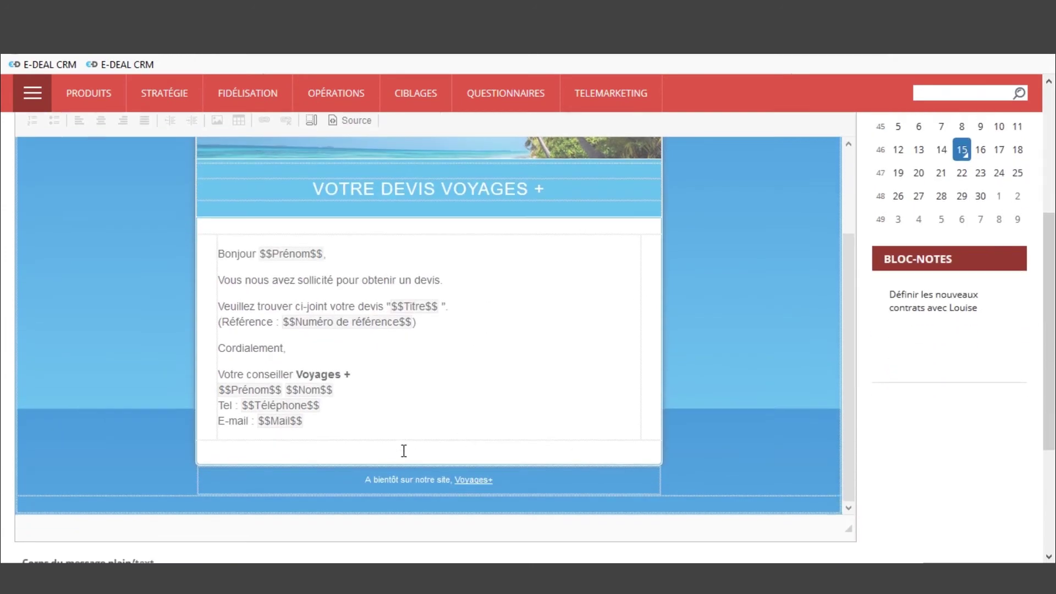
scroll(438, 420, up, 2)
scroll(439, 418, up, 3)
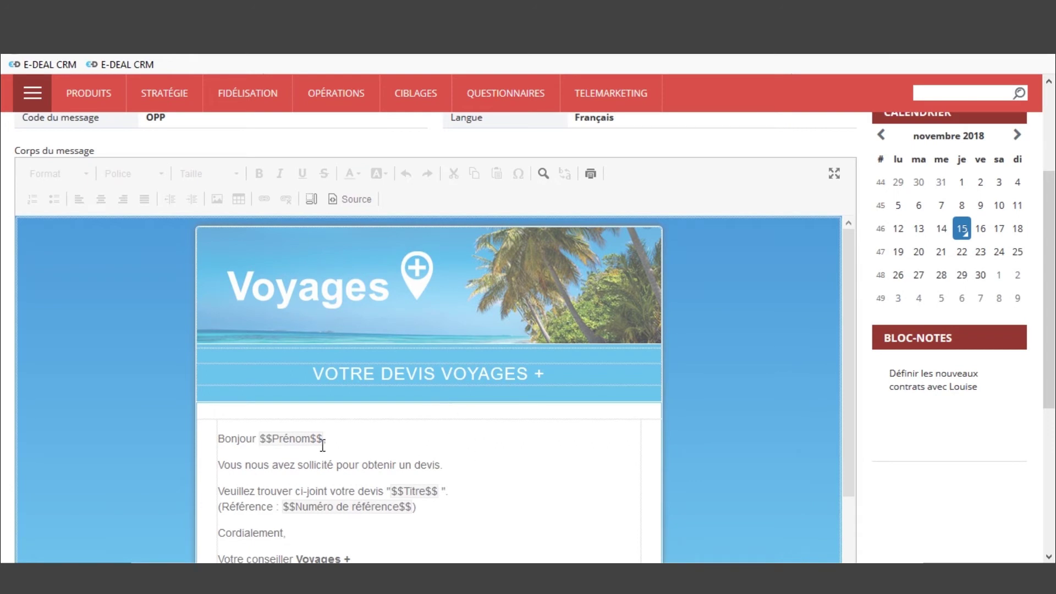
double_click(285, 465)
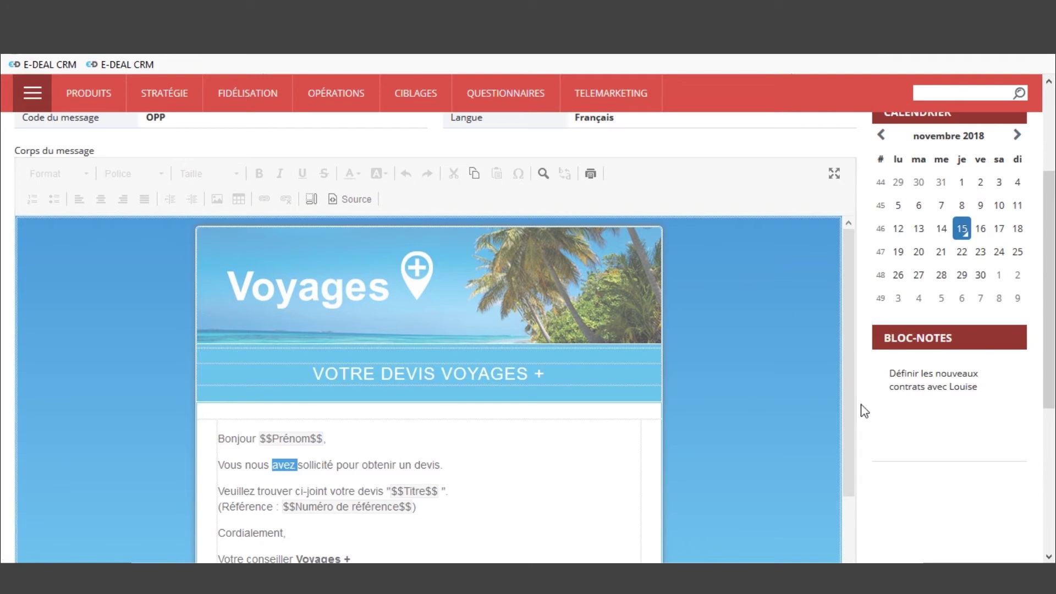
click(341, 467)
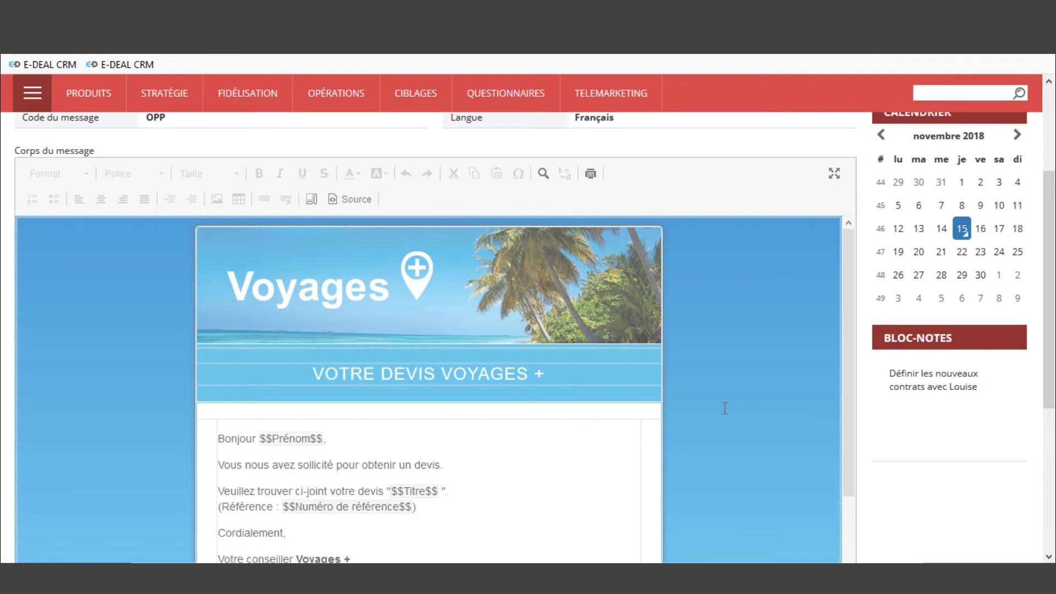
scroll(779, 379, up, 3)
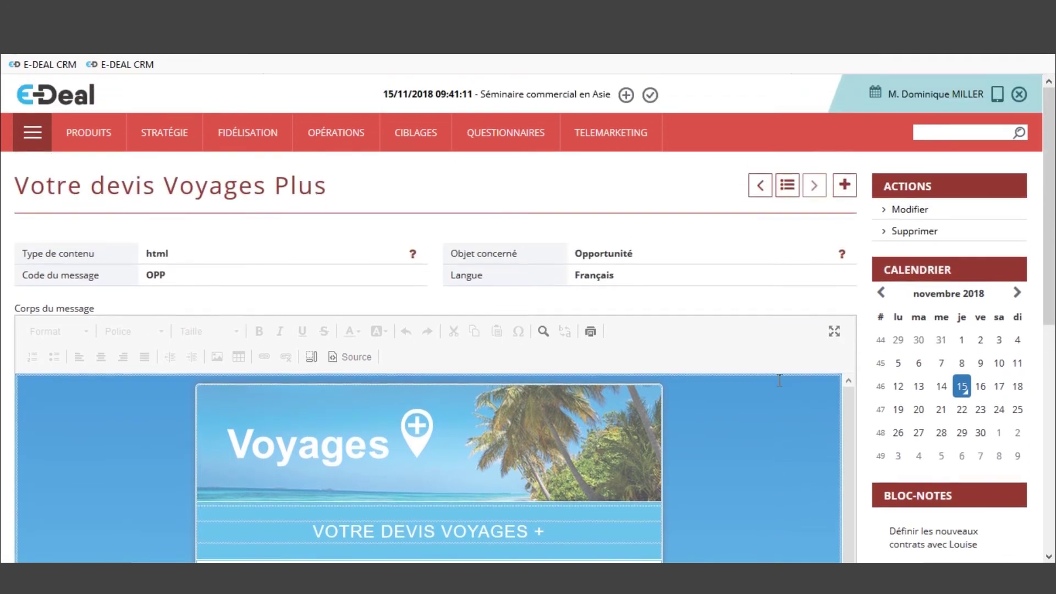
scroll(566, 453, down, 2)
scroll(545, 478, up, 2)
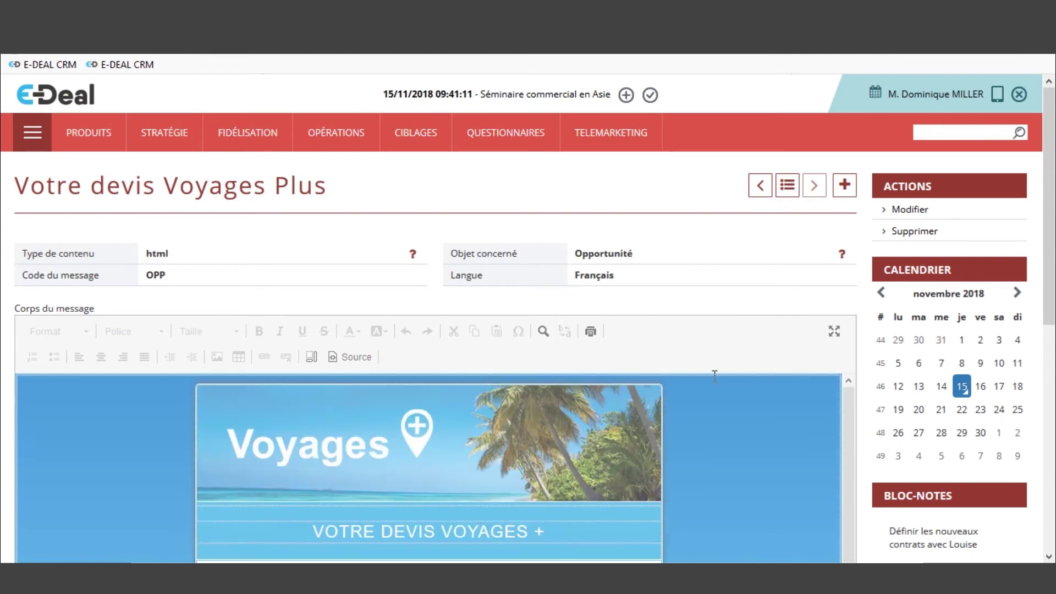
Step: Put the Votre devis Voyages Plus template in edit mode and make the word Bonjour bold in the greeting
click(910, 212)
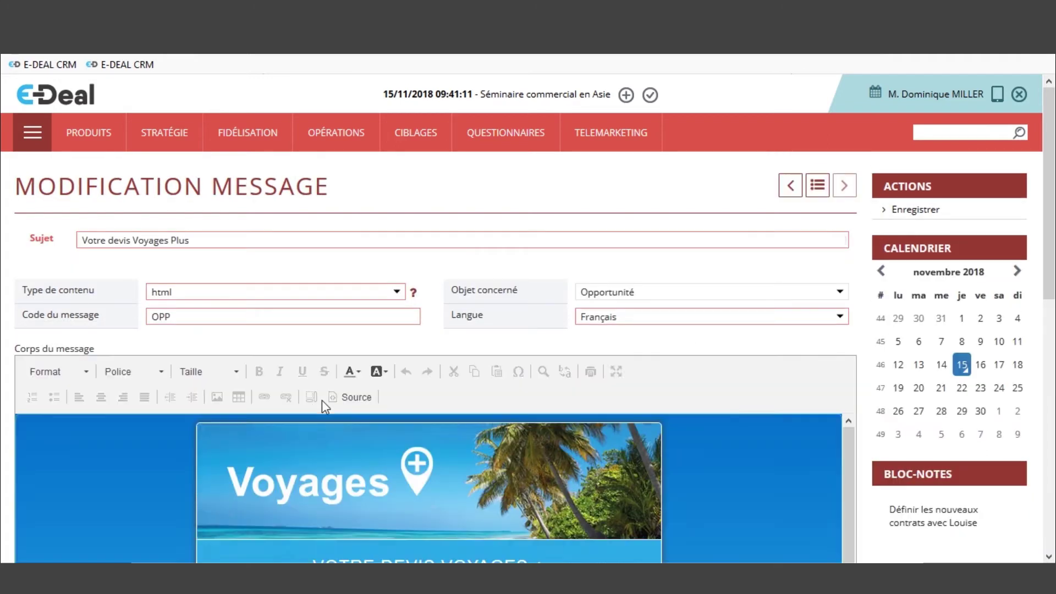
drag(1051, 220, 1051, 340)
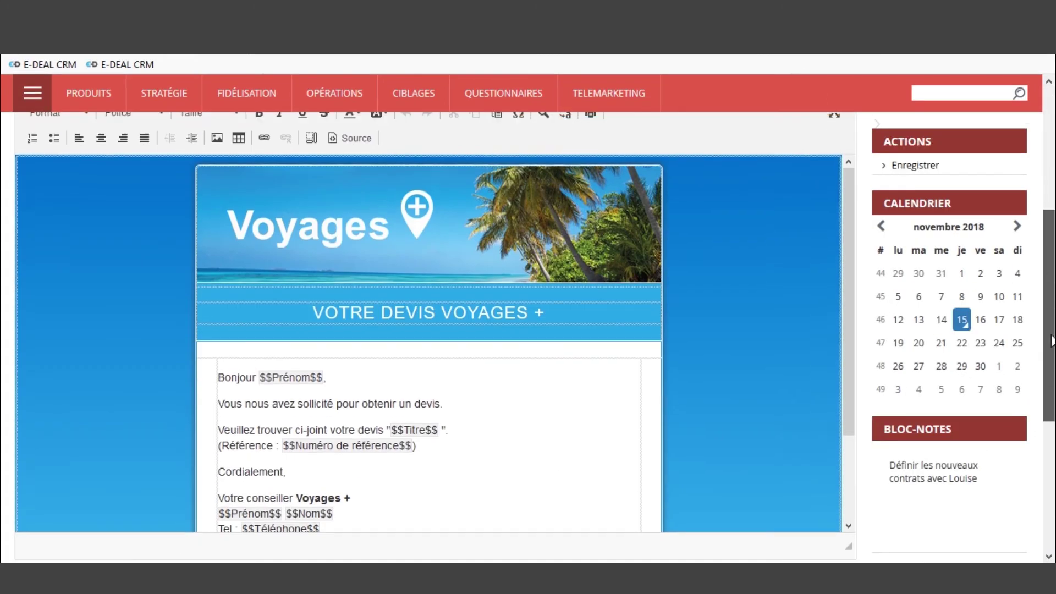
double_click(228, 381)
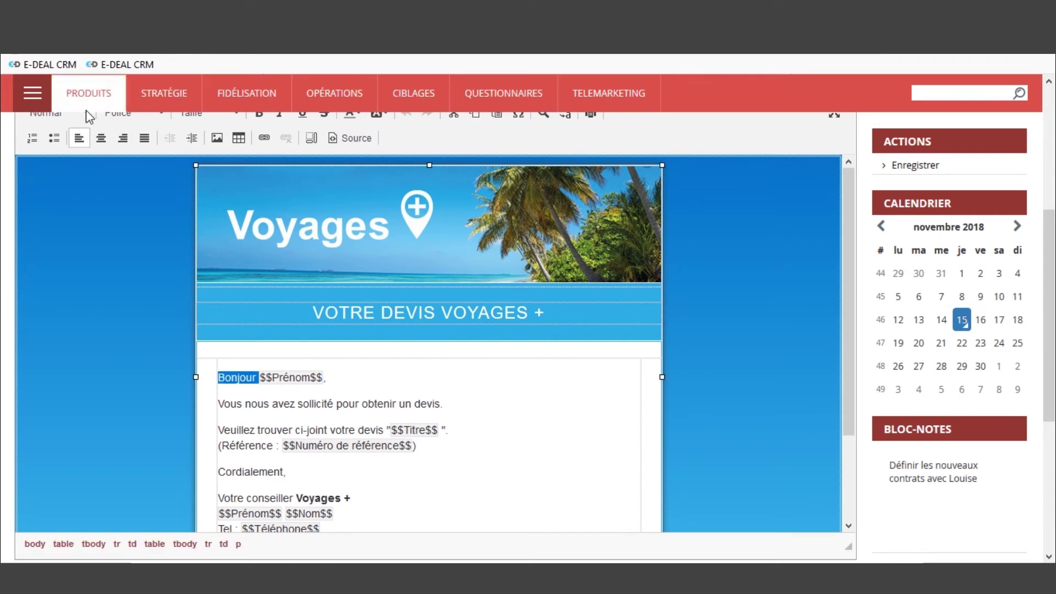
scroll(218, 252, up, 3)
click(261, 272)
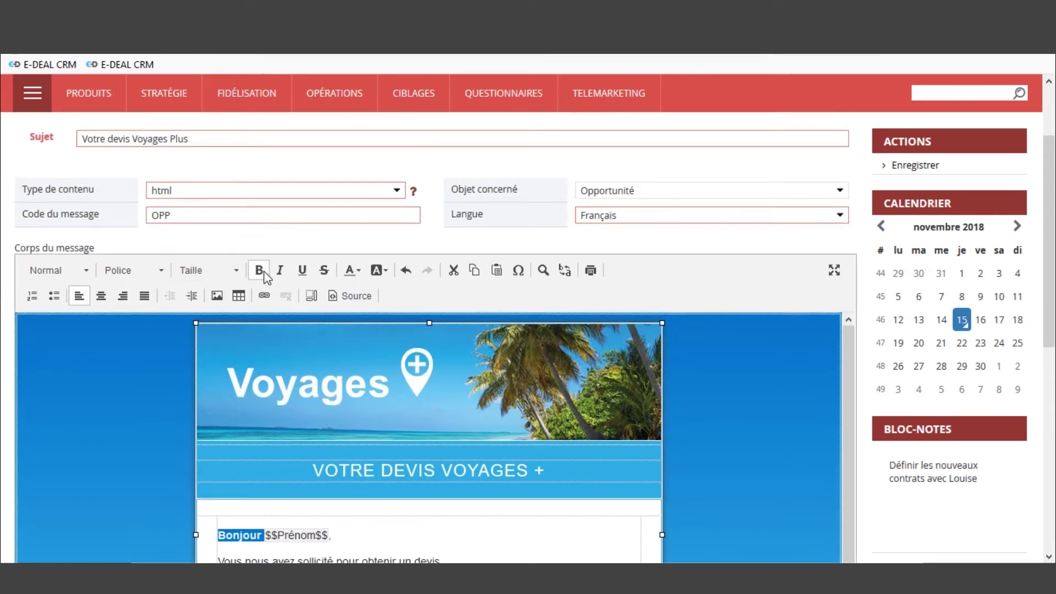
click(130, 446)
scroll(123, 443, down, 3)
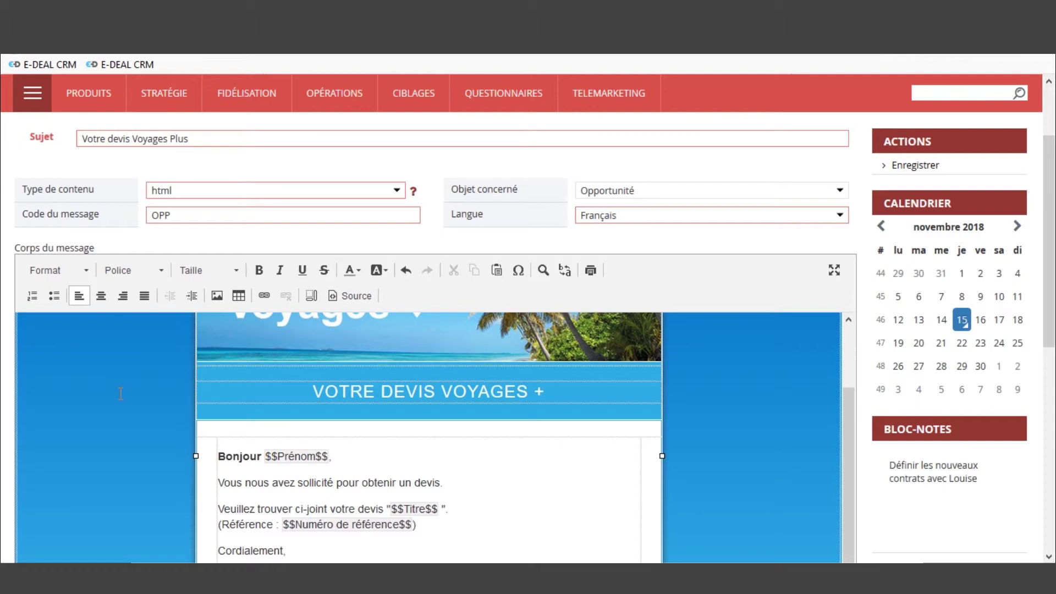
Step: View the message body's HTML source, return to the visual editor and review the merge fields in the text
click(366, 295)
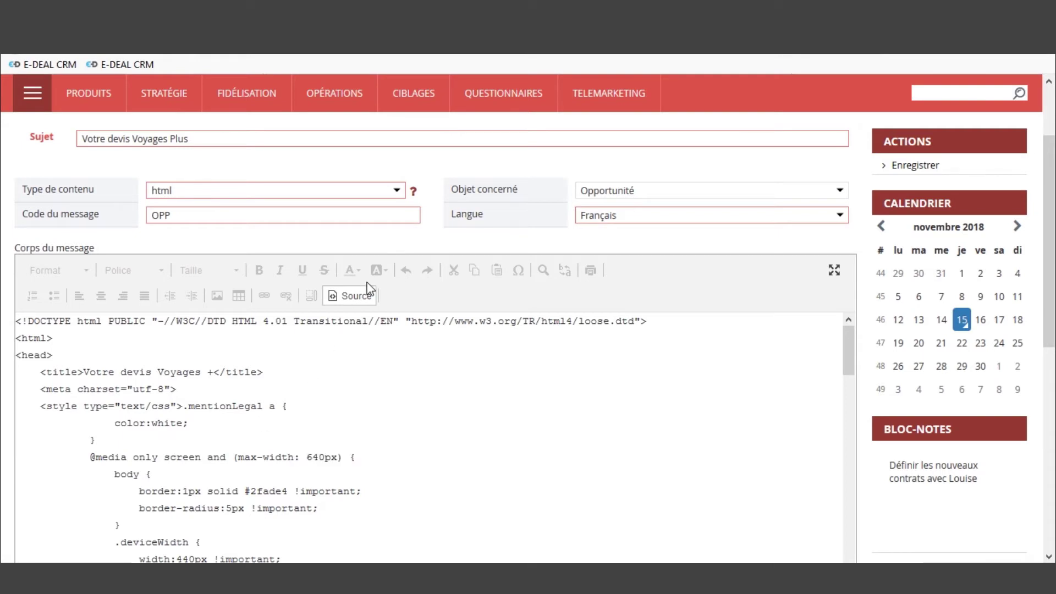
click(352, 296)
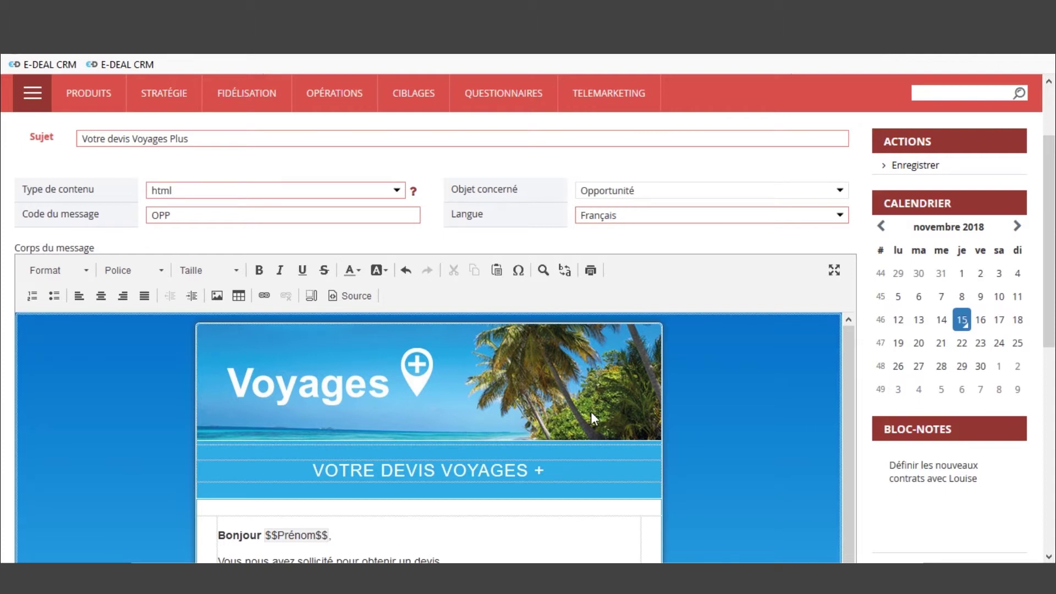
scroll(581, 421, down, 3)
scroll(592, 447, down, 2)
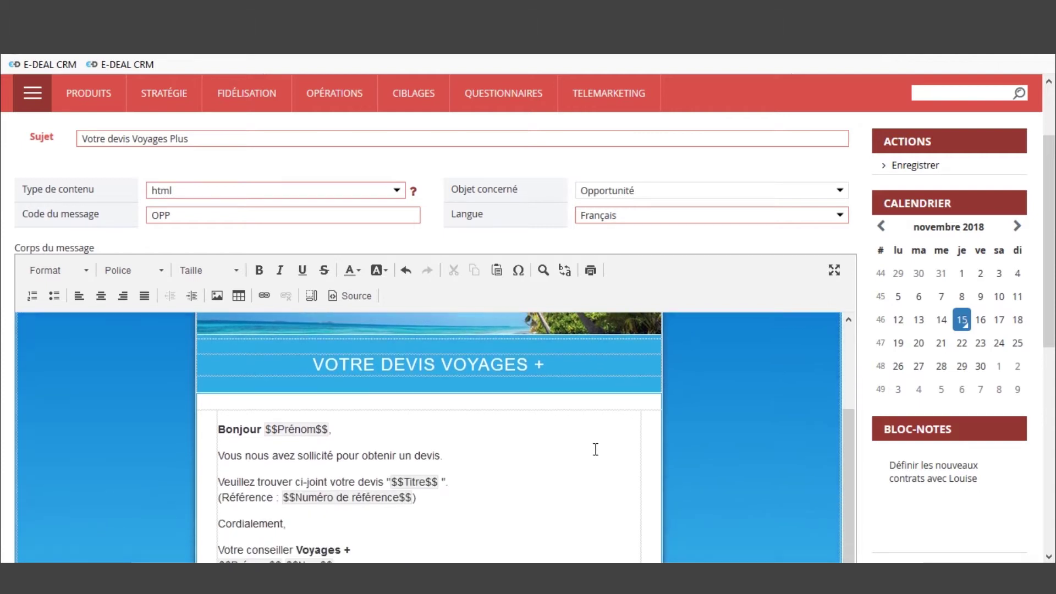
scroll(711, 421, down, 5)
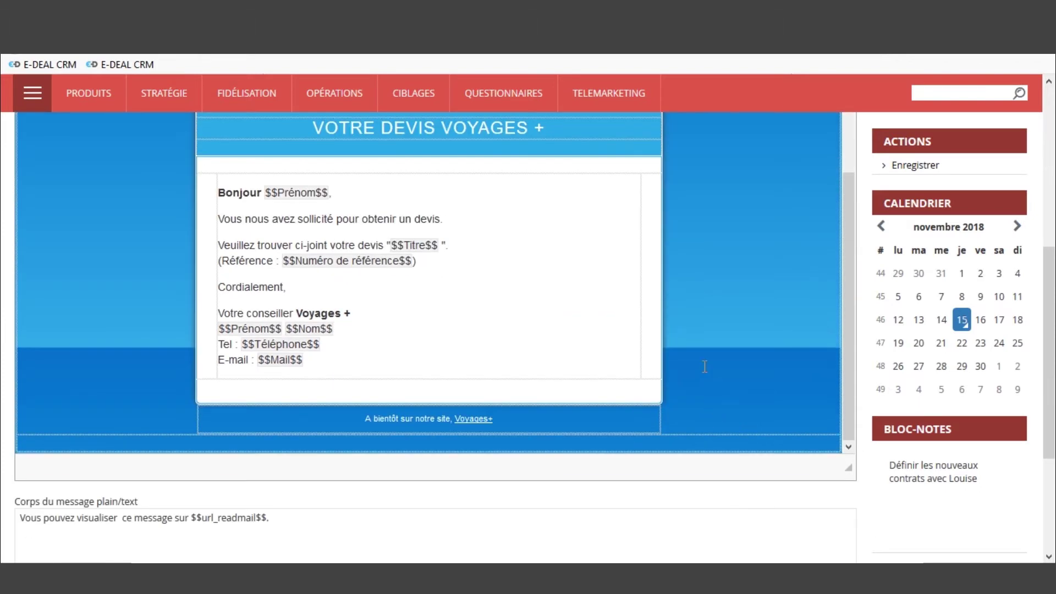
scroll(701, 368, up, 2)
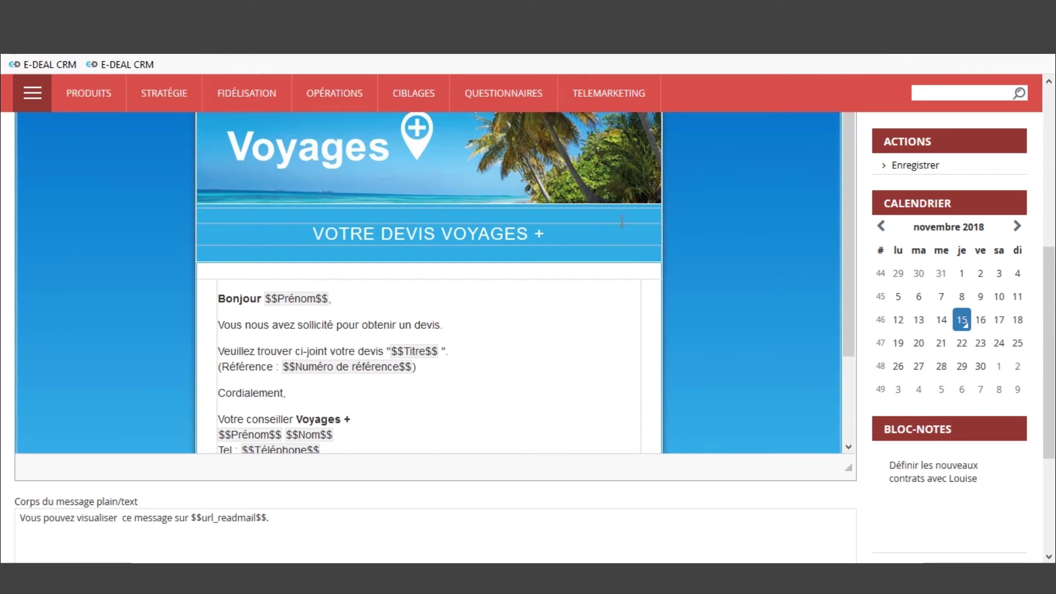
scroll(594, 330, down, 2)
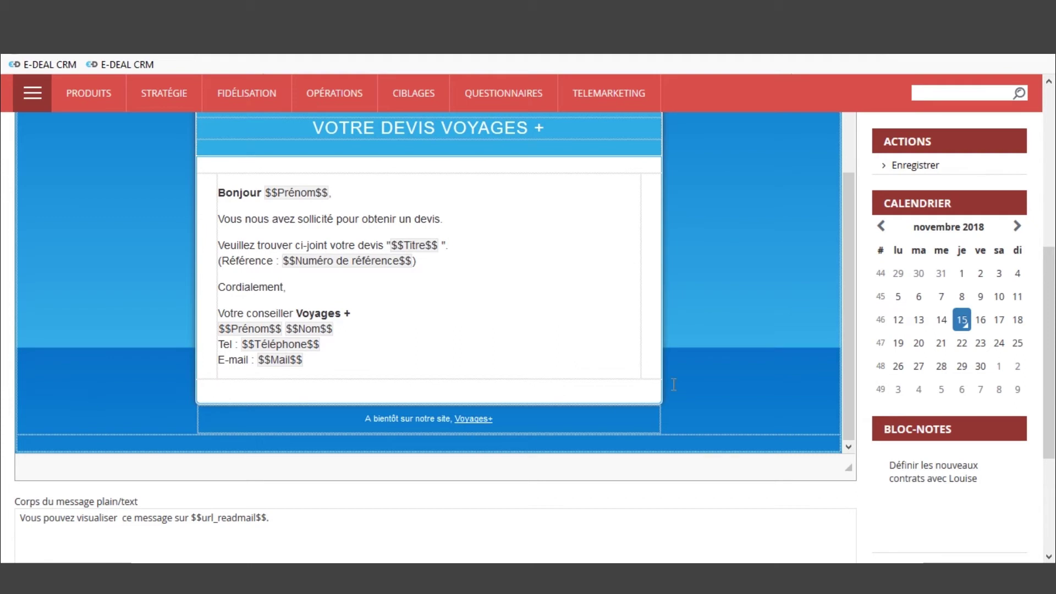
scroll(345, 249, up, 2)
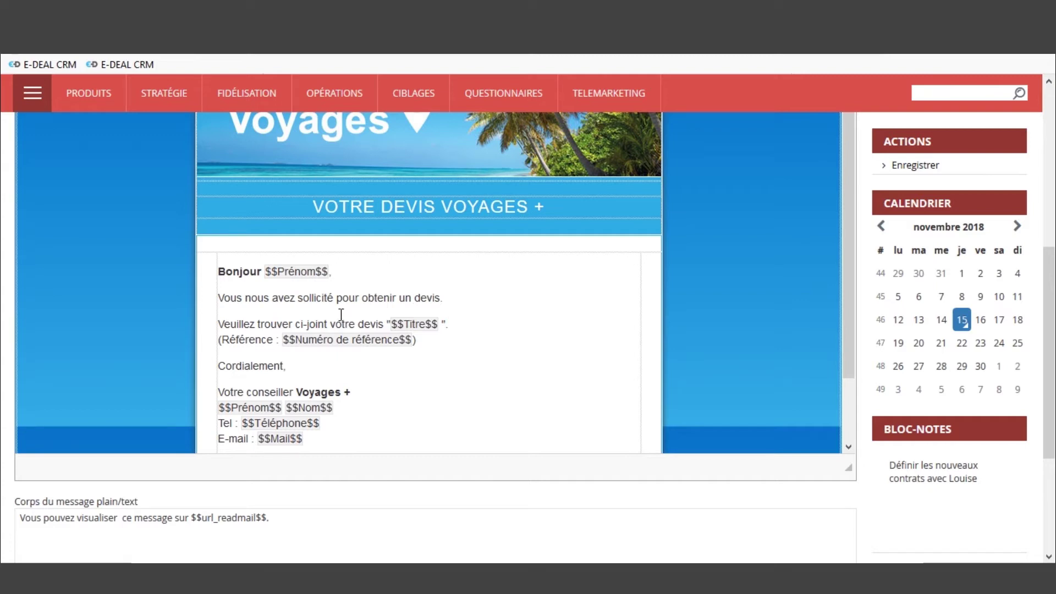
Step: Place the insertion point after $$Prénom$$ in the greeting and browse the Opportunité merge fields, including those under Entreprise, without inserting any
click(341, 273)
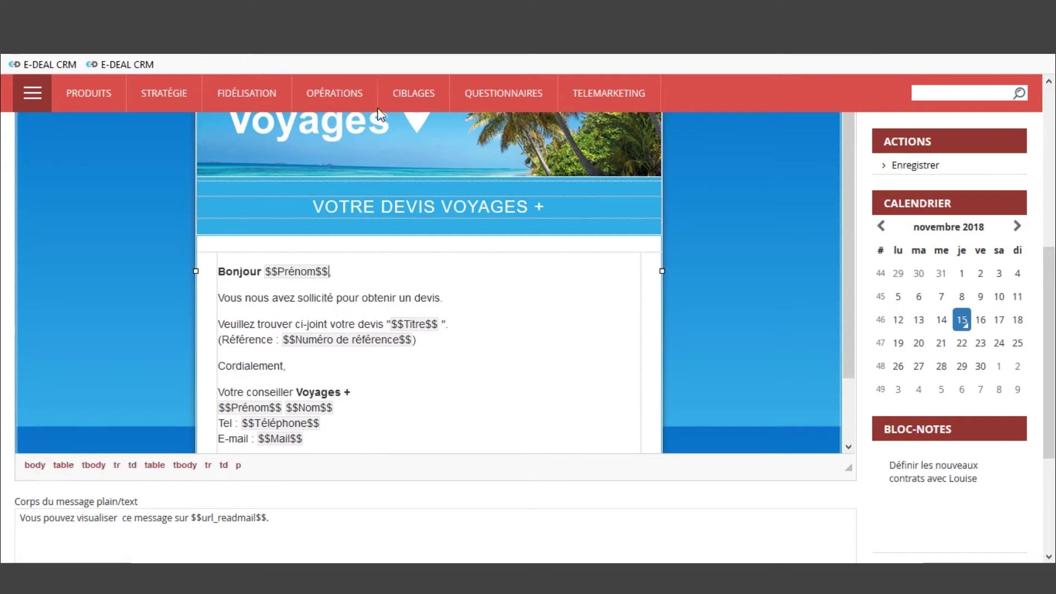
scroll(495, 328, up, 5)
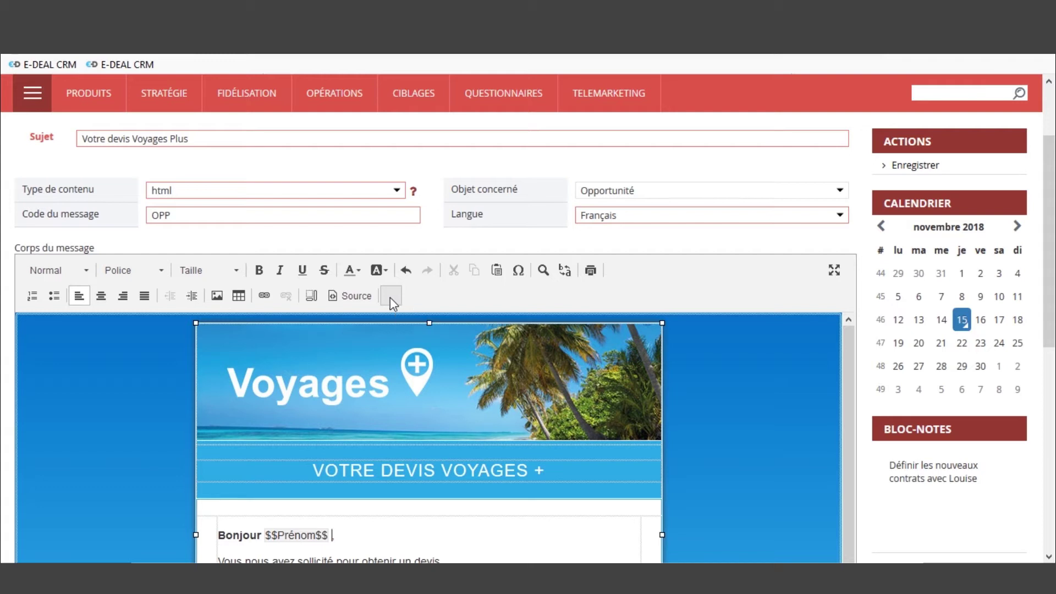
click(390, 297)
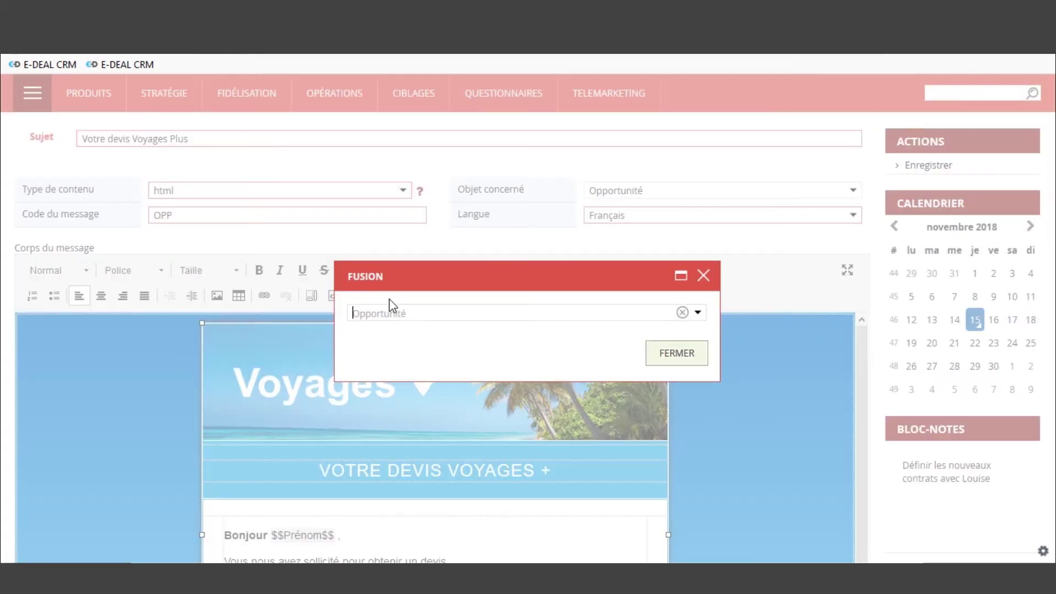
click(433, 313)
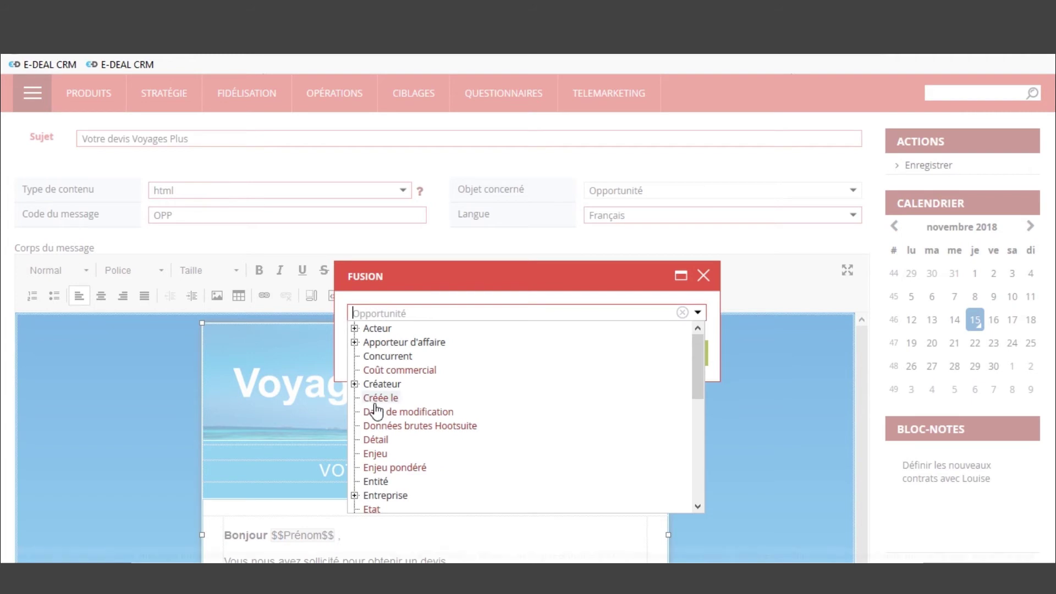
scroll(376, 417, down, 1)
scroll(375, 417, down, 5)
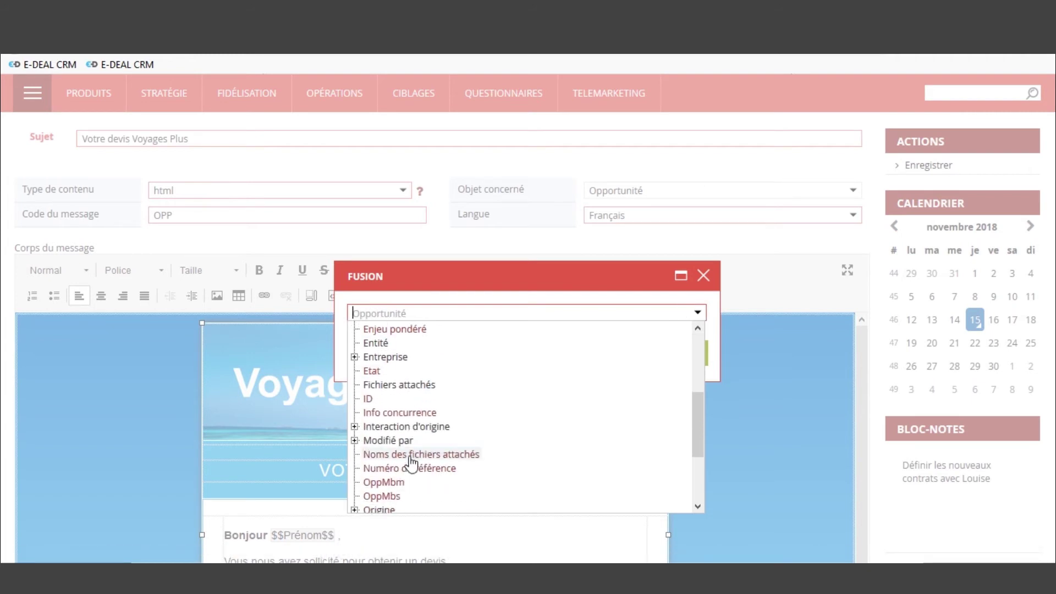
scroll(386, 360, up, 6)
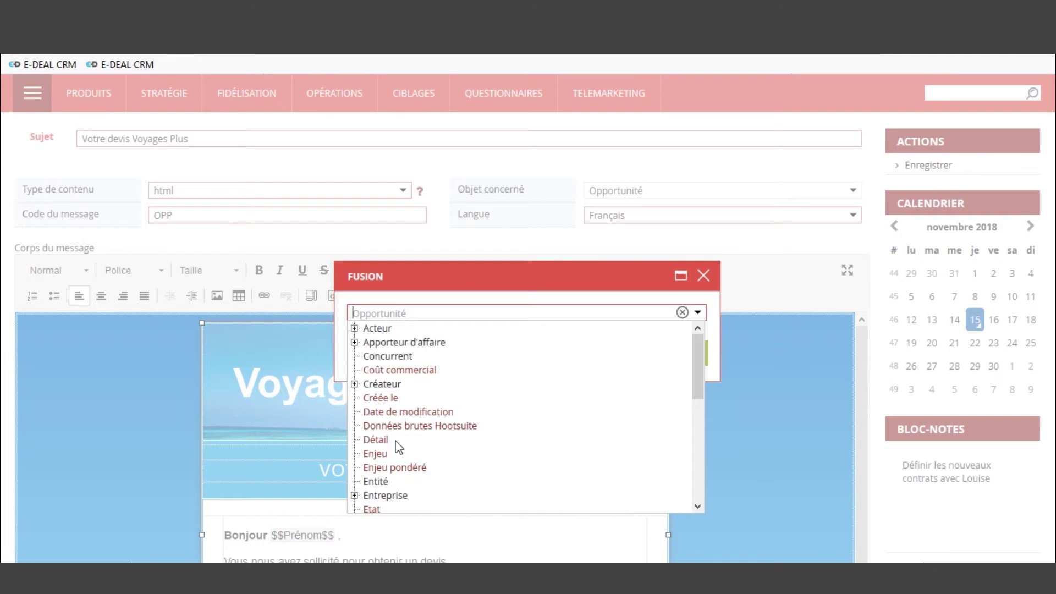
scroll(380, 484, down, 3)
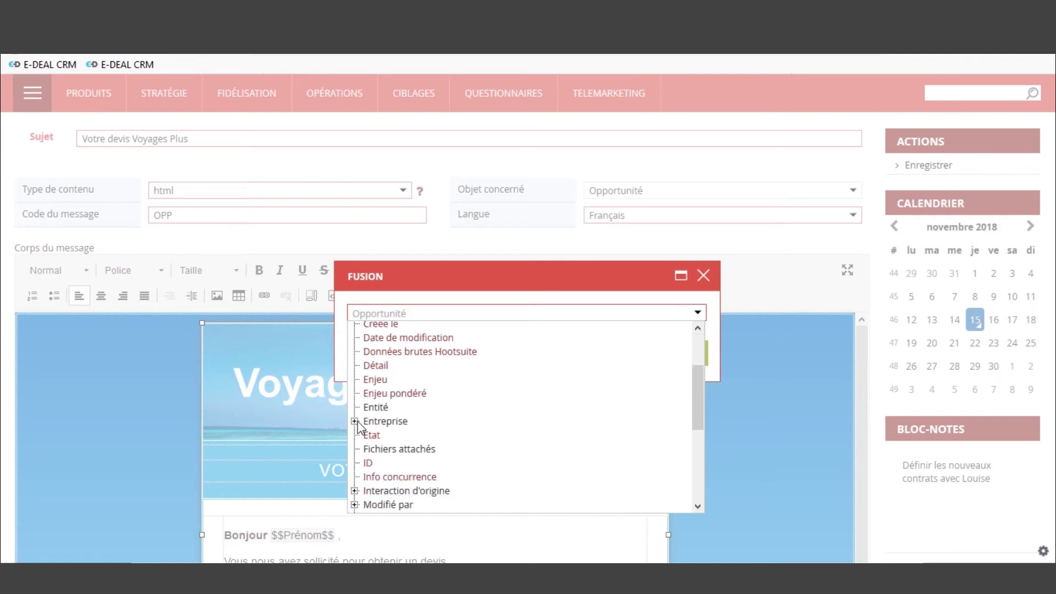
click(354, 421)
scroll(413, 456, down, 10)
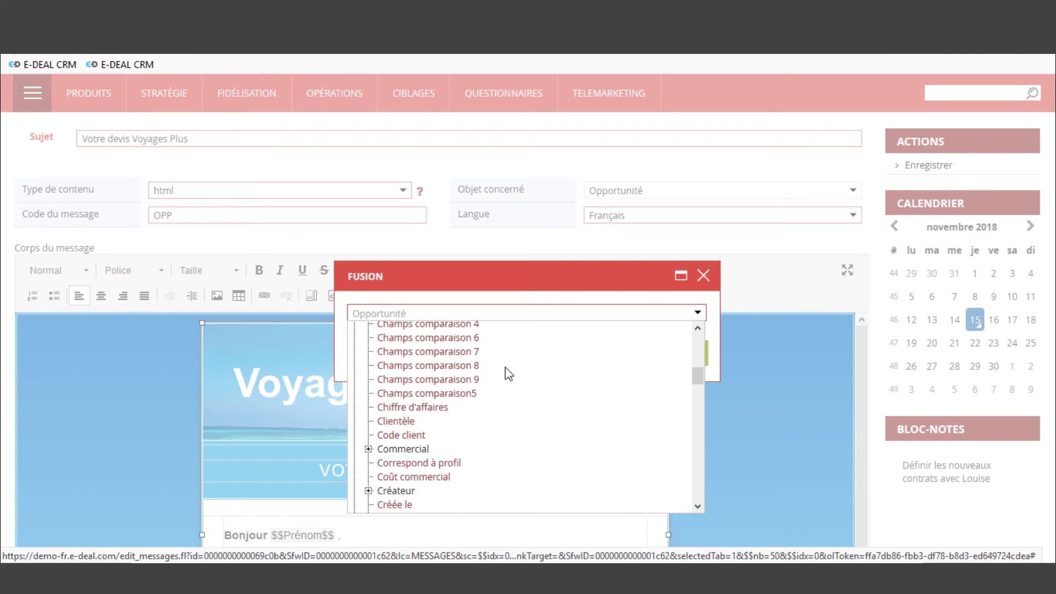
click(704, 275)
scroll(507, 435, down, 5)
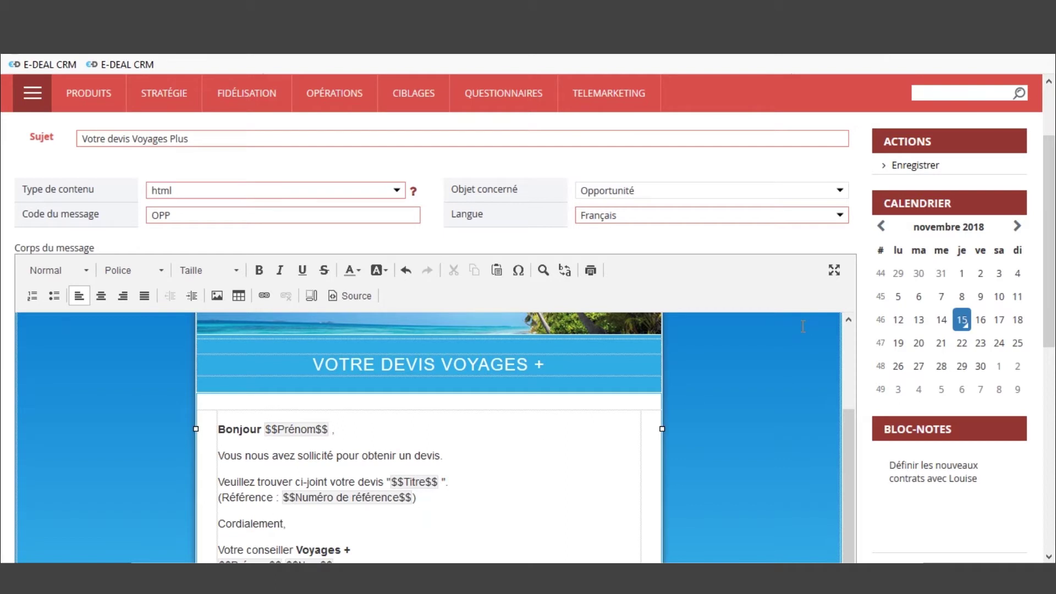
scroll(717, 258, up, 2)
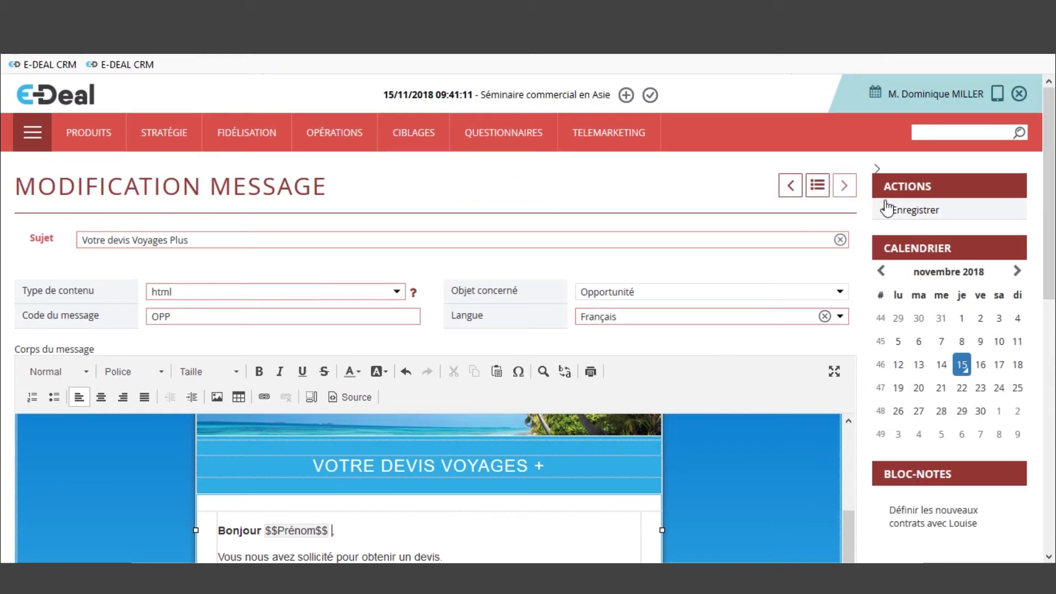
Step: Save the message template and search the reference documents whose object is Opportunité
click(916, 215)
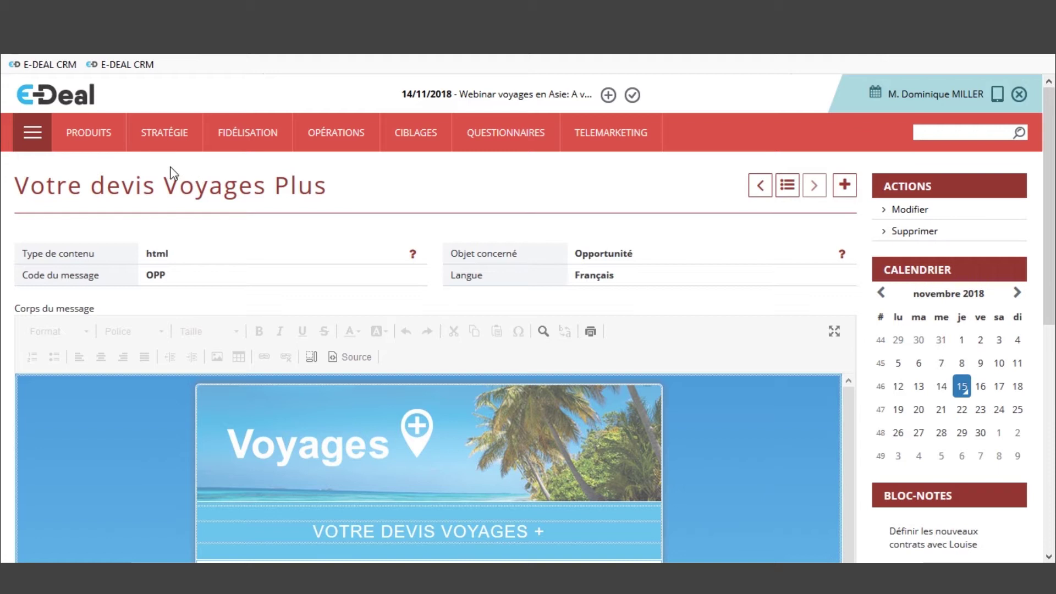
mouse_move(165, 137)
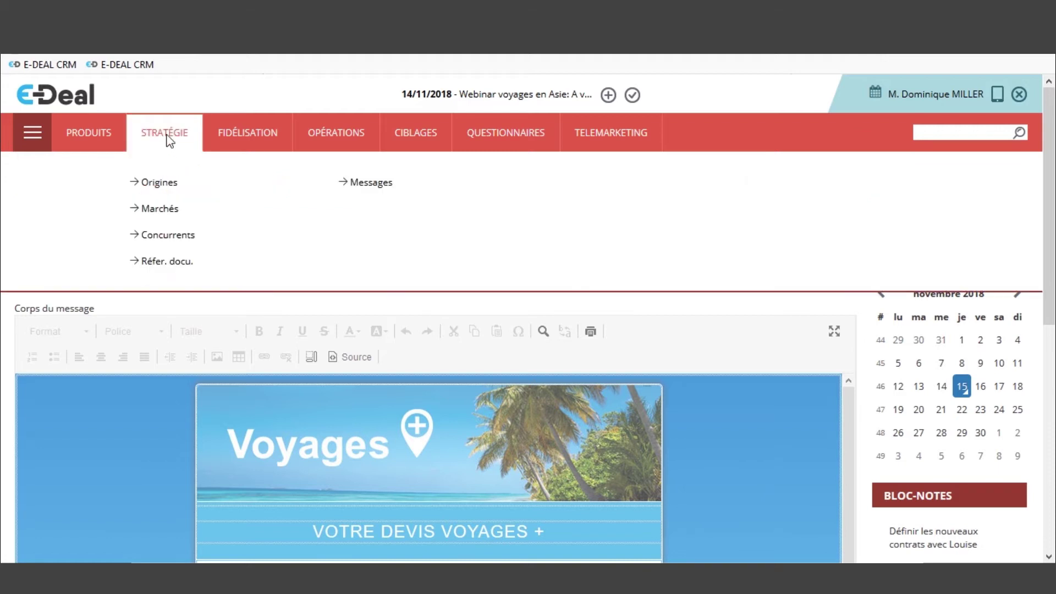
click(166, 262)
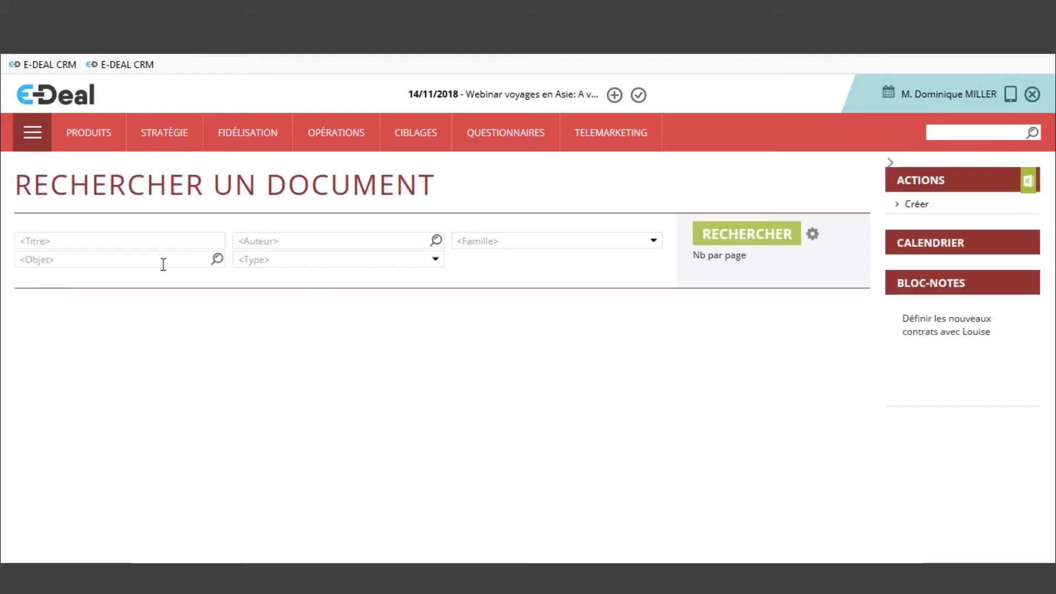
click(110, 263)
text(opp)
click(66, 281)
click(732, 238)
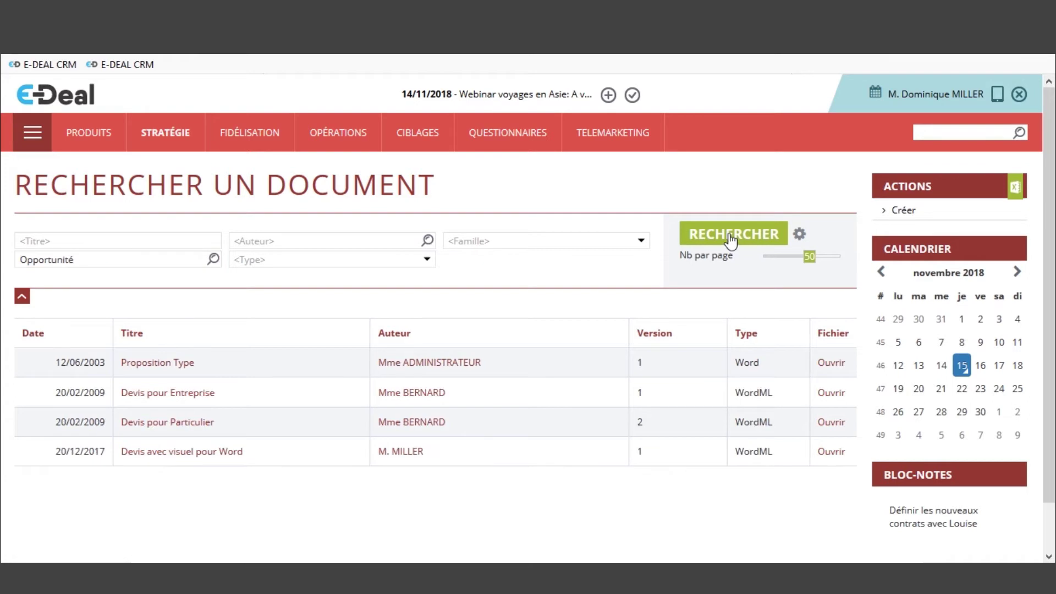
Step: Open the Devis pour Entreprise document record and save its attached file Doc1+-+Modèle+de+devis.xml to disk
click(173, 402)
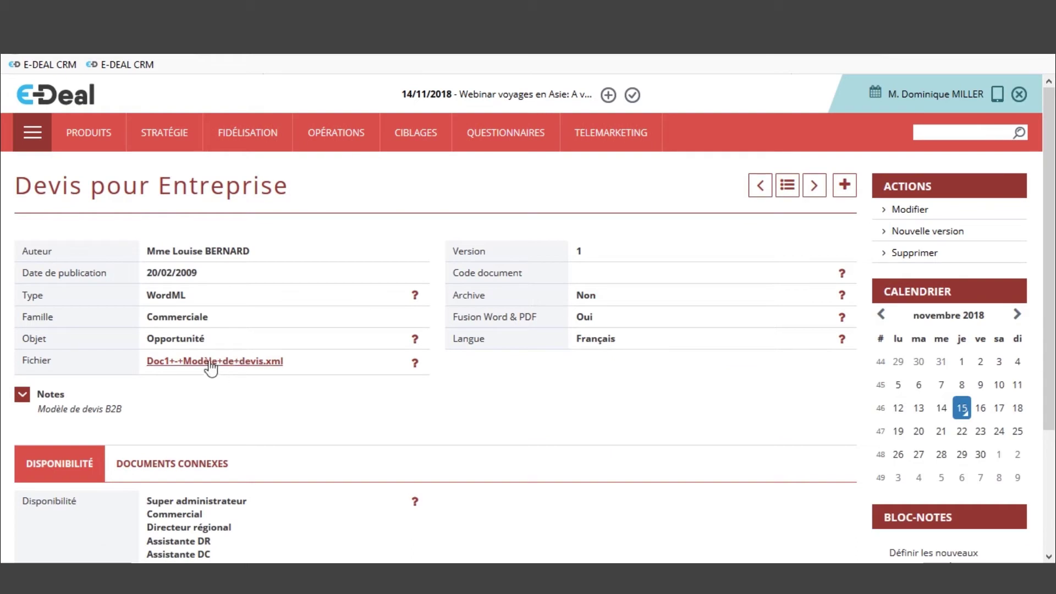
click(209, 368)
click(441, 358)
click(413, 339)
click(563, 333)
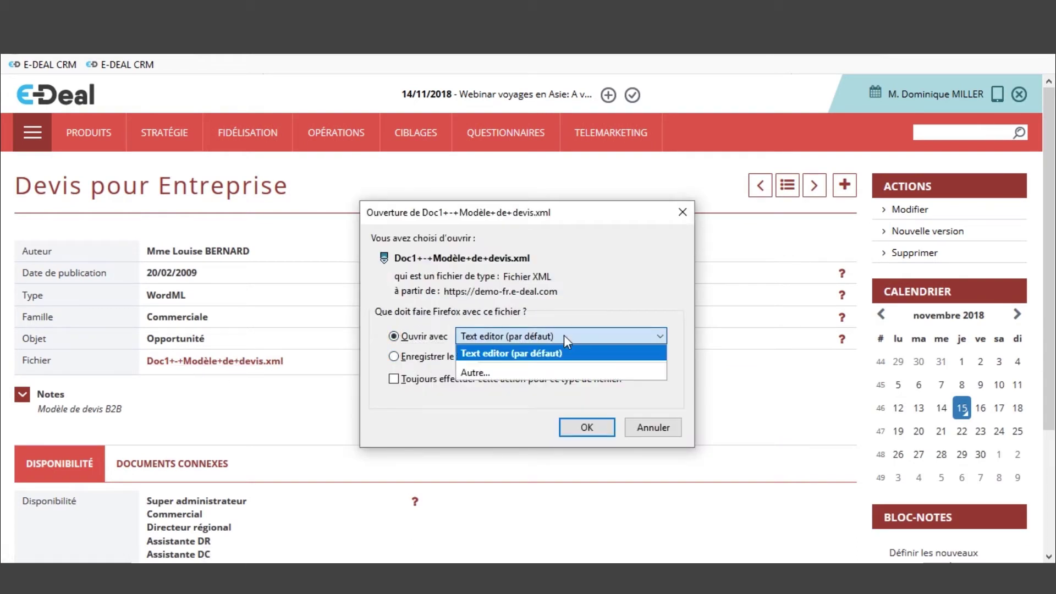
click(410, 356)
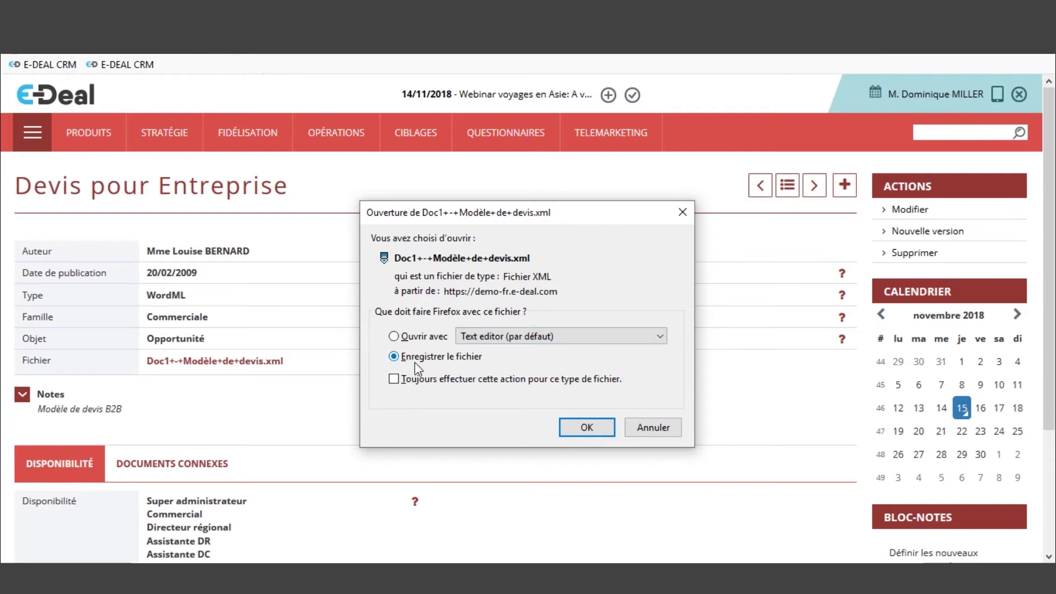
click(585, 431)
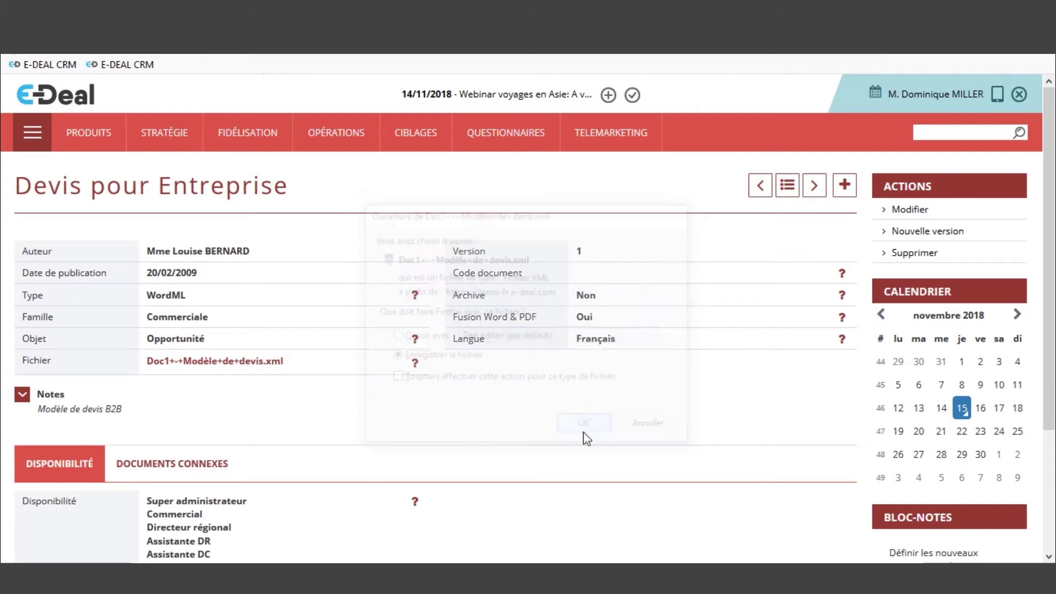
Step: Show the downloaded quote template in its folder and open Doc1+-+Modèle+de+devis(1).xml with Word
click(963, 54)
right_click(954, 83)
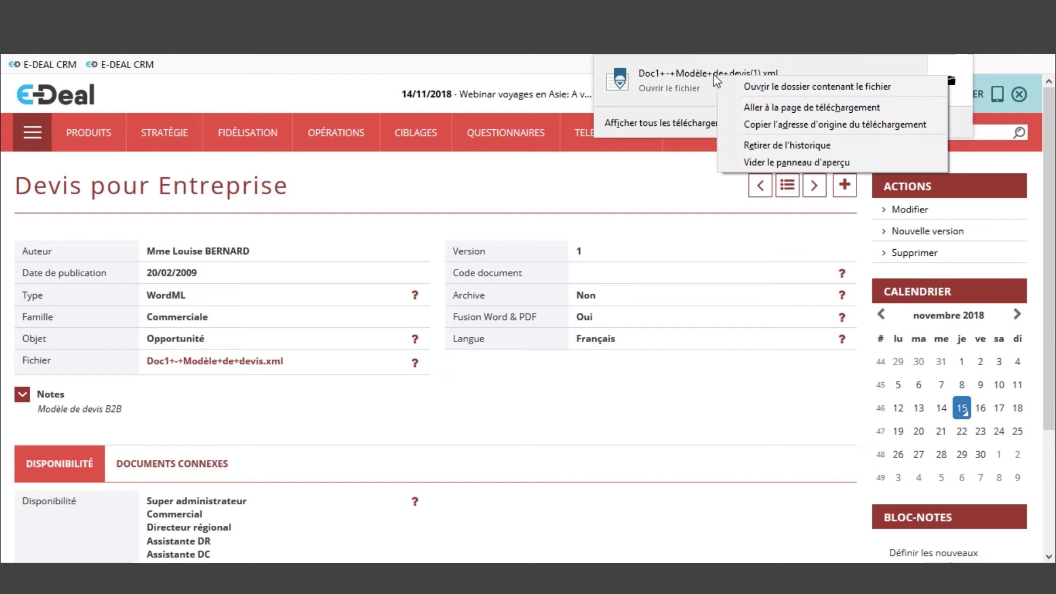
click(952, 82)
click(952, 83)
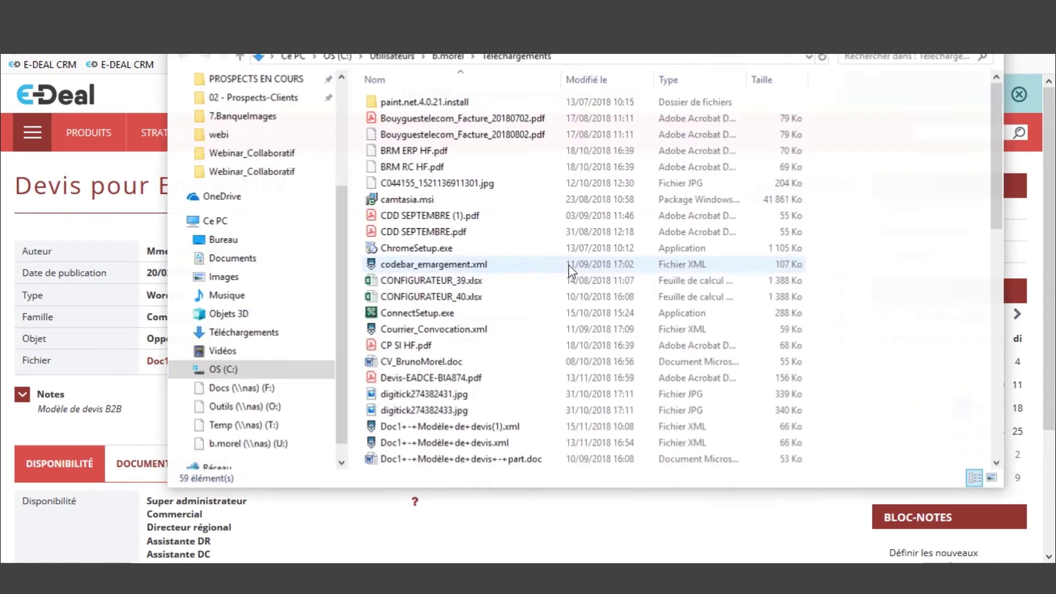
right_click(449, 428)
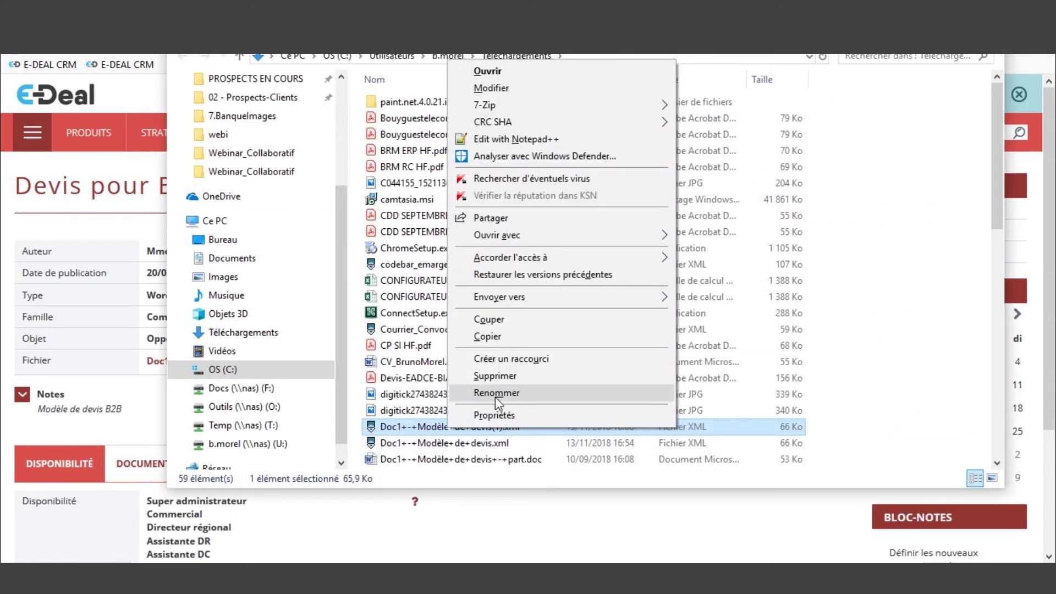
mouse_move(521, 236)
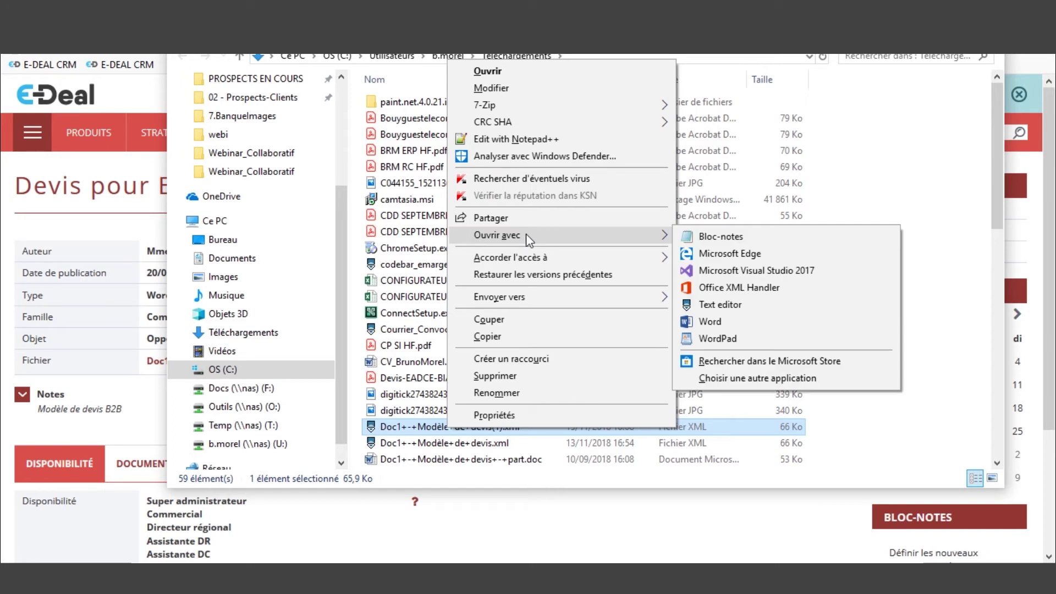
click(710, 322)
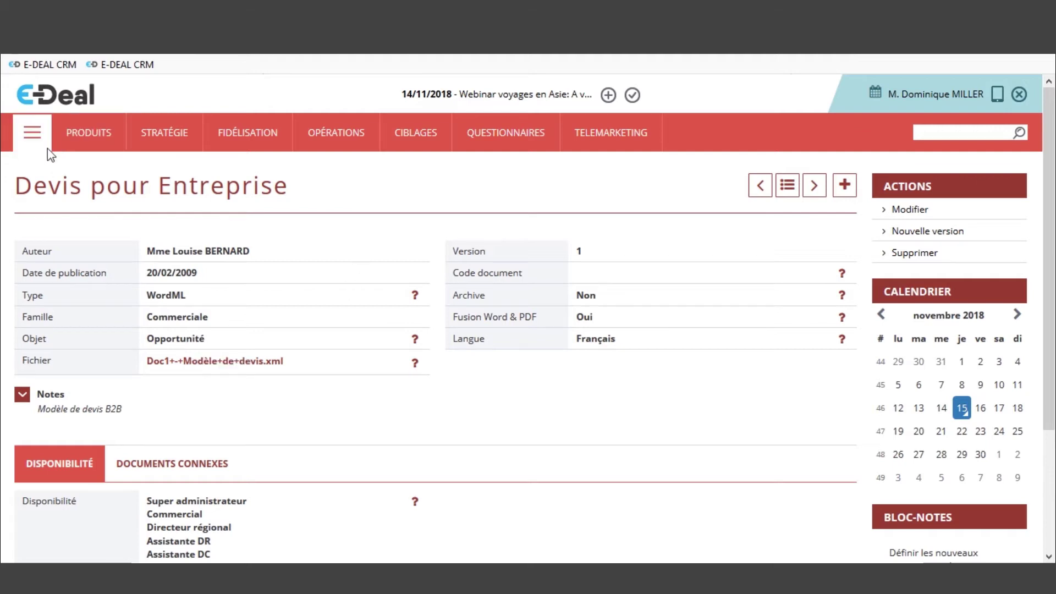
Step: Return to the CRM, list the marketing events and view the Enquête Web Amsterdam event
click(32, 133)
mouse_move(332, 141)
click(343, 187)
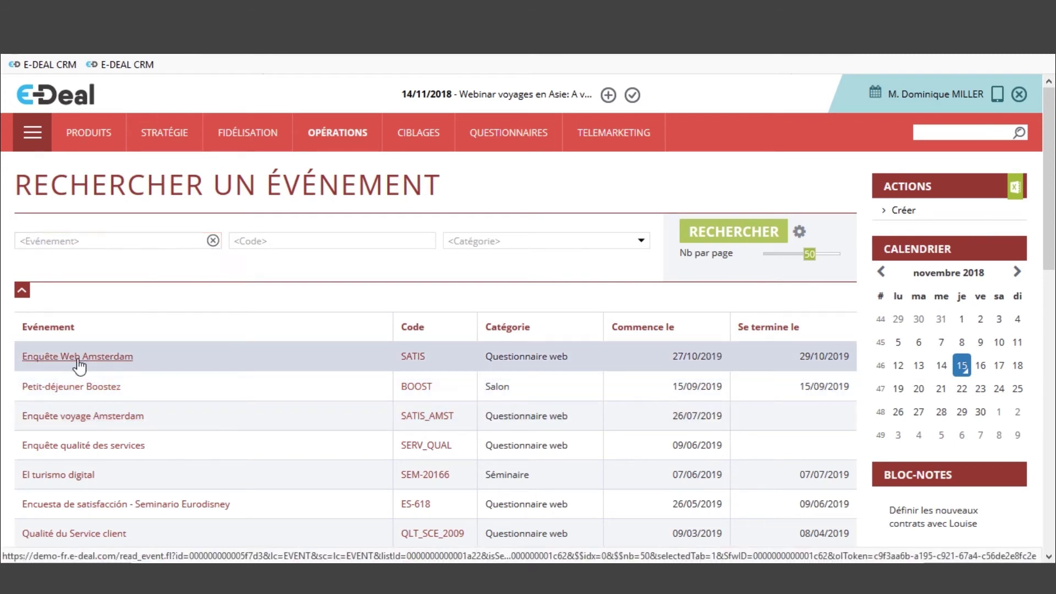
click(79, 358)
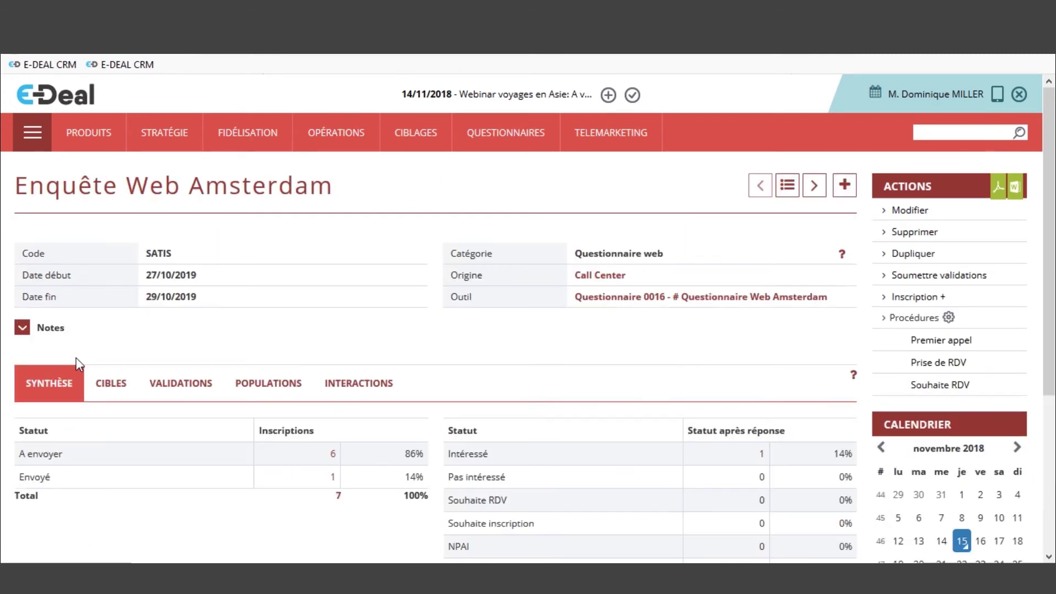
Step: Filter the event search on the Séminaire category and open Conférence Tourisme d'Affaires 2013
click(787, 187)
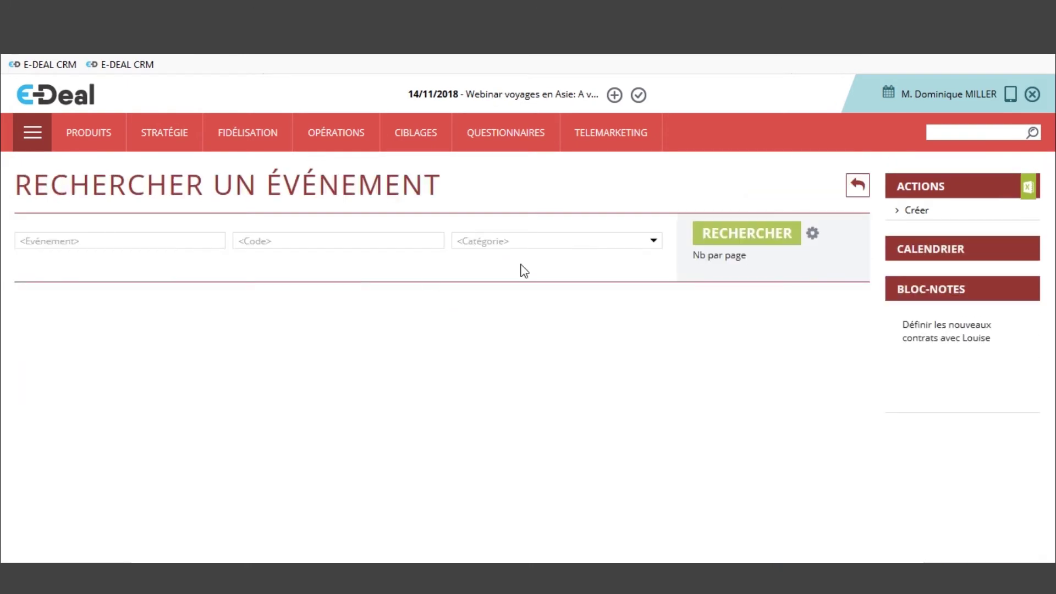
click(545, 241)
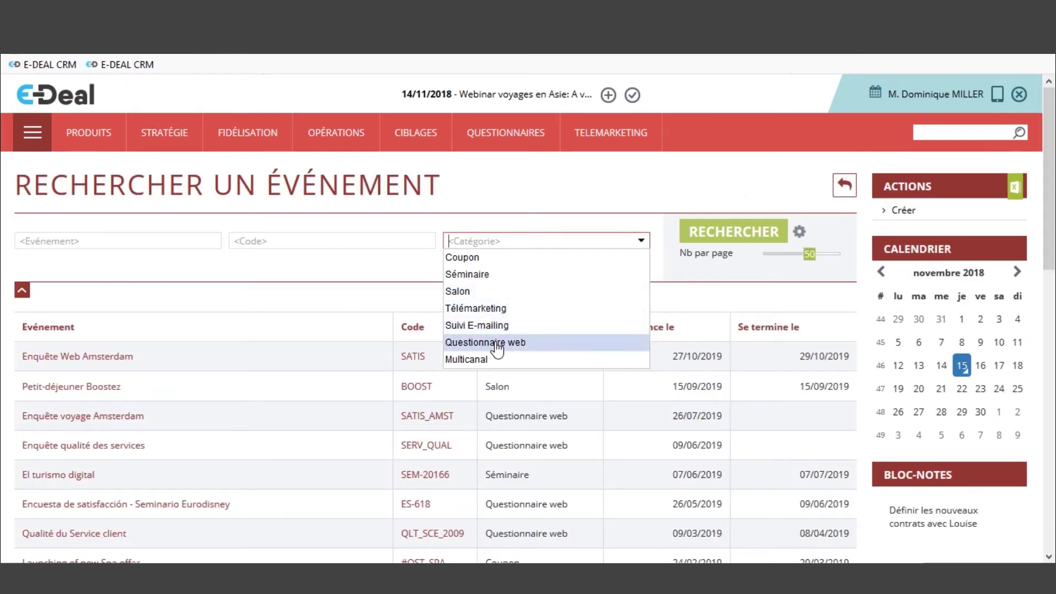
click(469, 276)
click(744, 242)
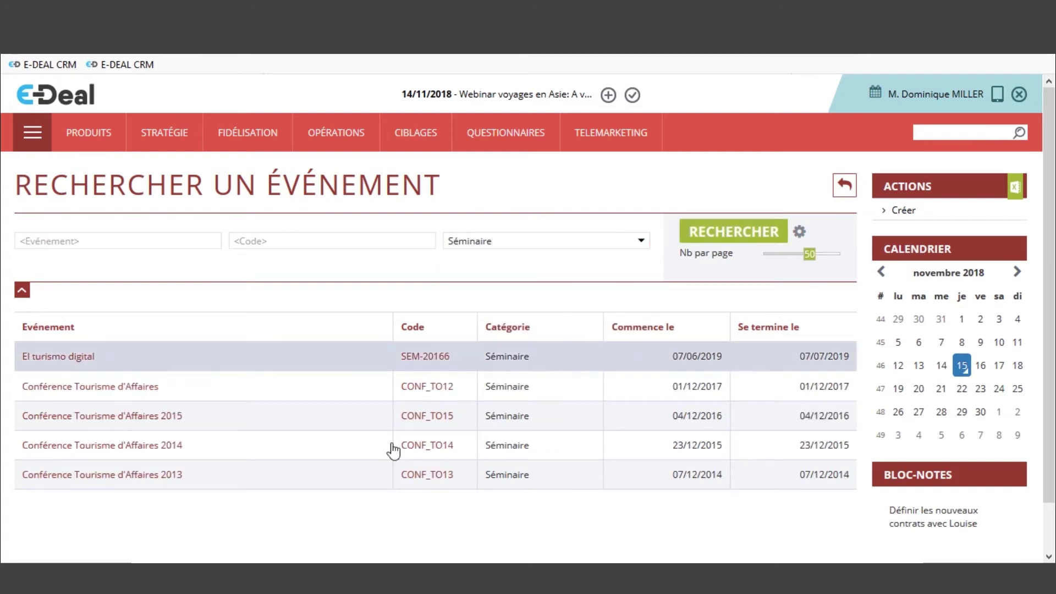
click(104, 476)
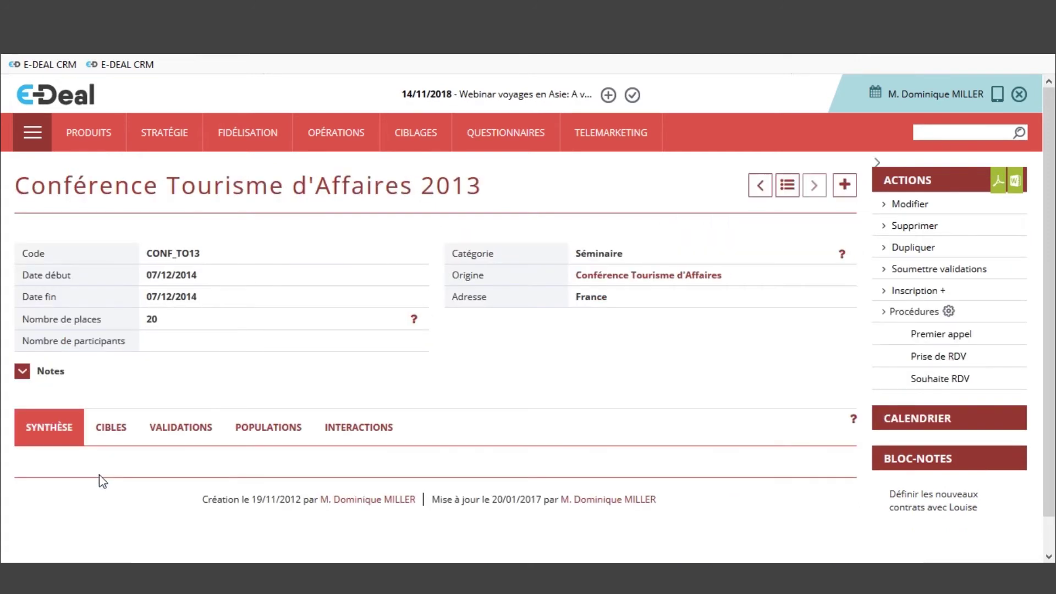
Step: Generate the Etiquettes/Badges Word document for the Conférence Tourisme d'Affaires 2013 event and open it in Microsoft Word
click(1018, 192)
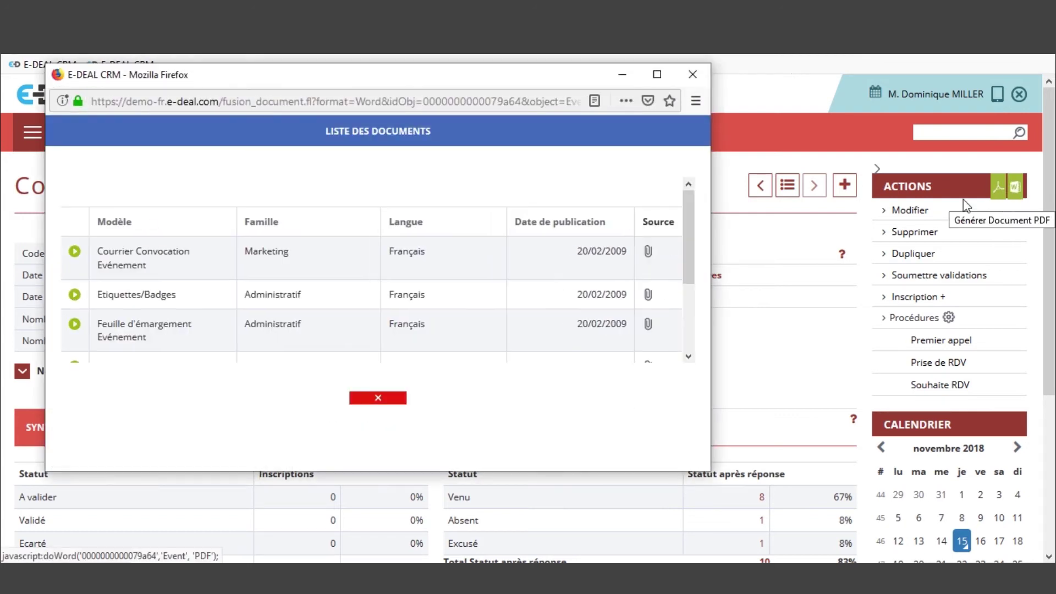
scroll(127, 239, down, 2)
scroll(128, 239, down, 1)
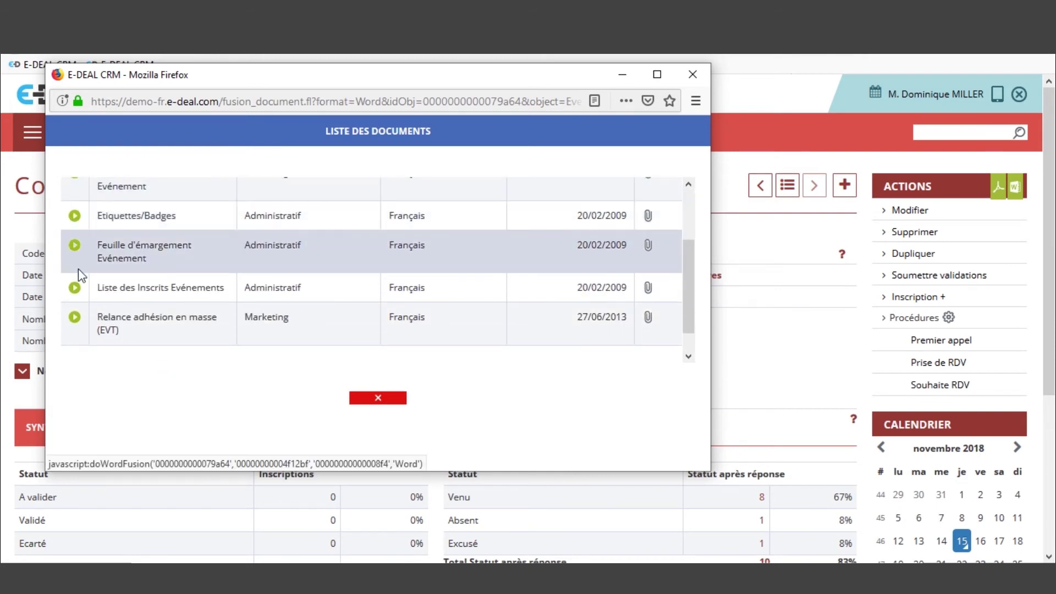
click(75, 216)
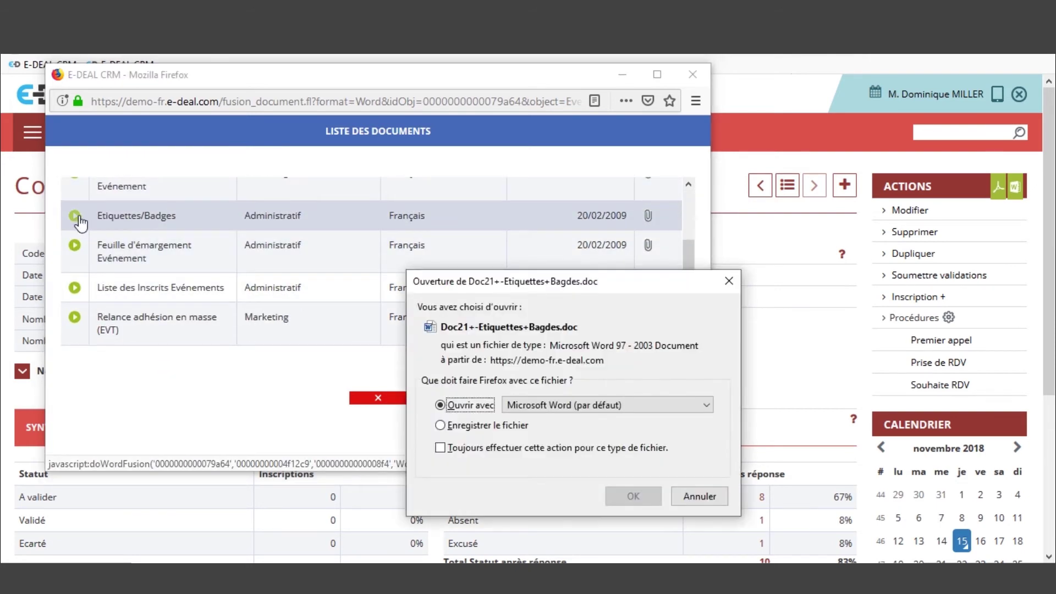
click(632, 497)
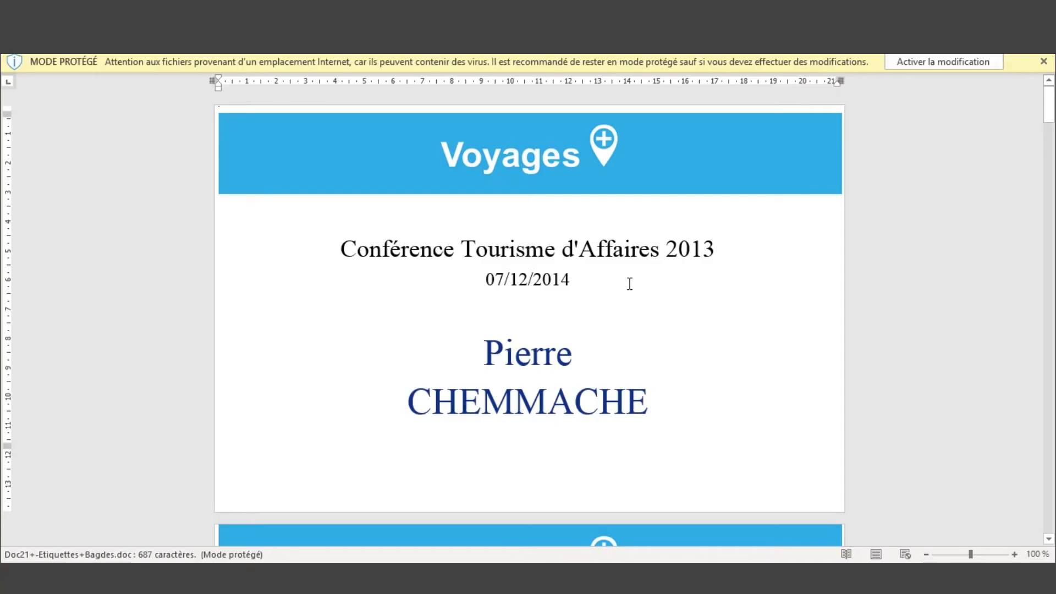
Step: Look through the generated participant badges, then close the Word document and the document list window
scroll(673, 254, down, 3)
scroll(673, 253, down, 18)
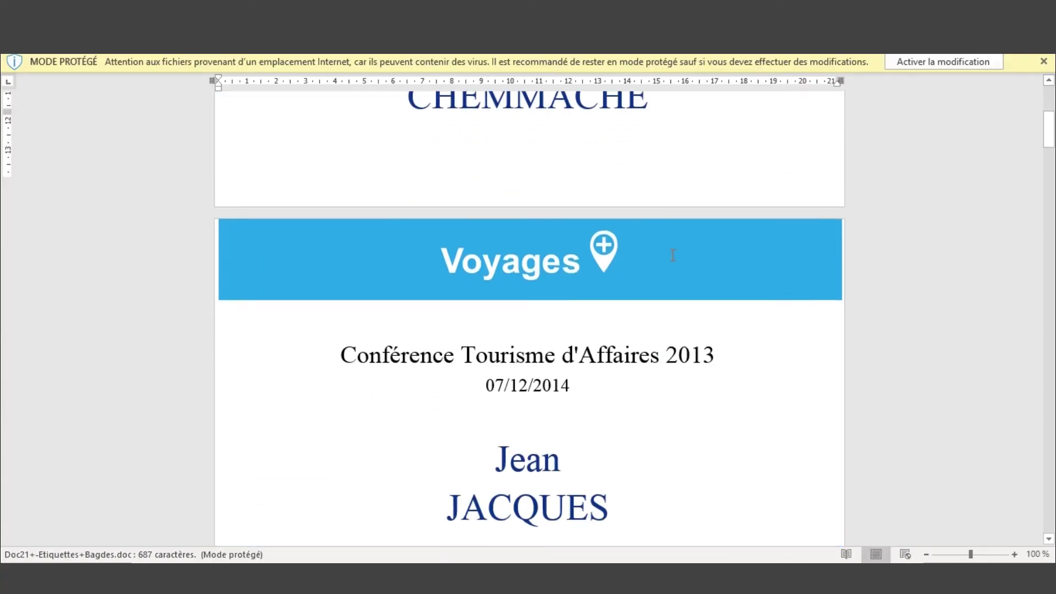
scroll(673, 255, down, 8)
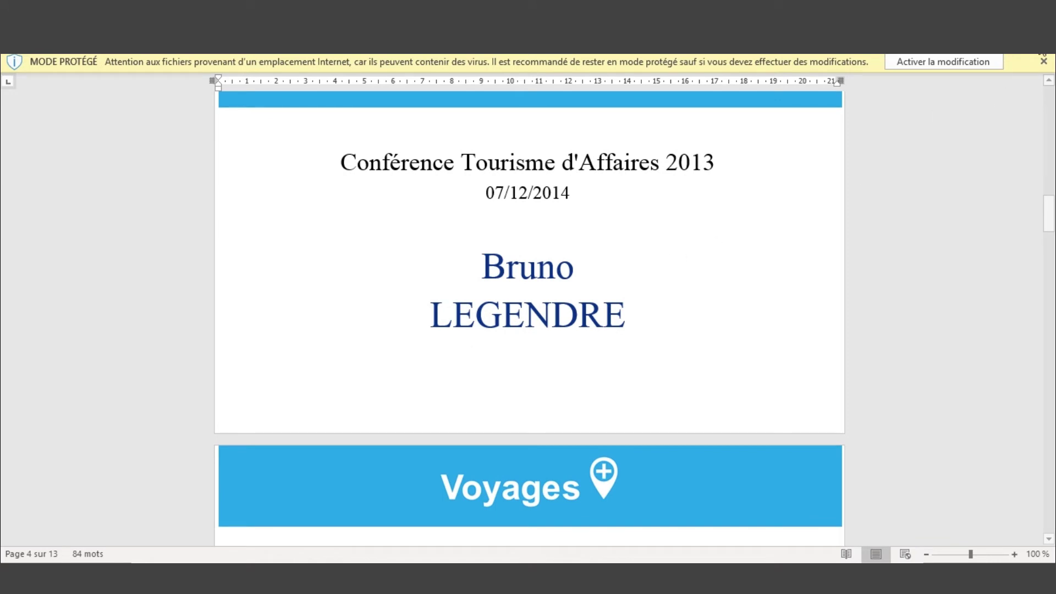
key(alt+F4)
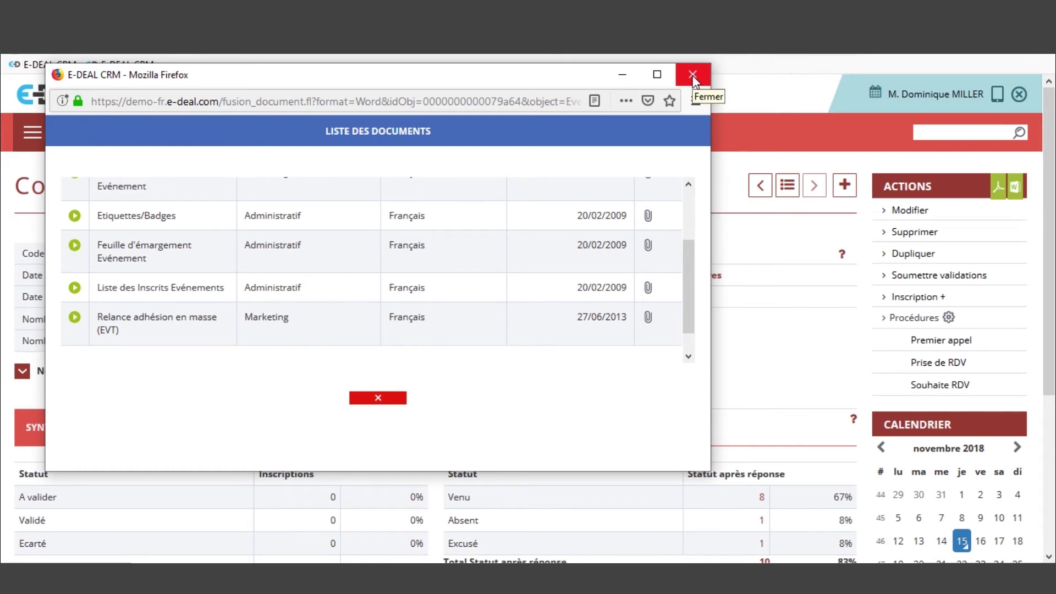
click(692, 75)
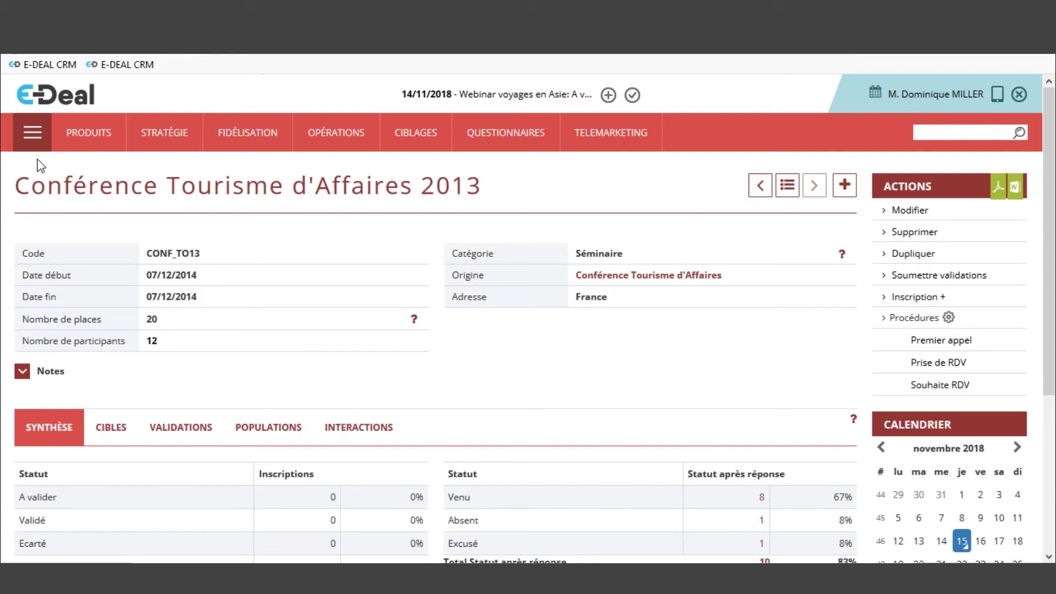
Step: Go to the company search, look up companies with "fab" and open the Fabulous Garden record
click(33, 138)
click(63, 223)
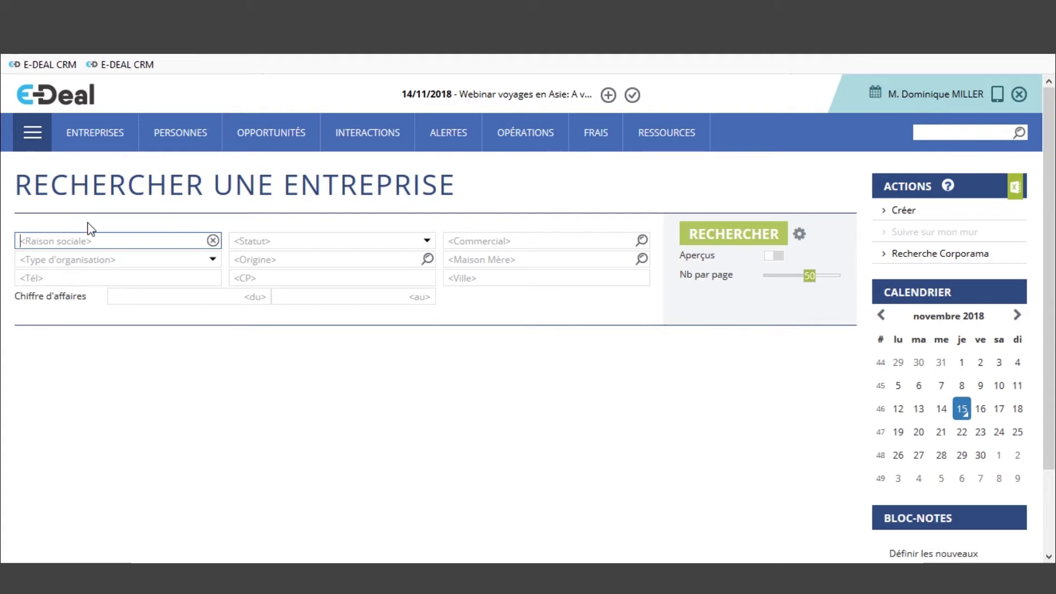
text(belle)
key(BackSpace)
key(BackSpace)
key(BackSpace)
key(BackSpace)
key(BackSpace)
text(fab)
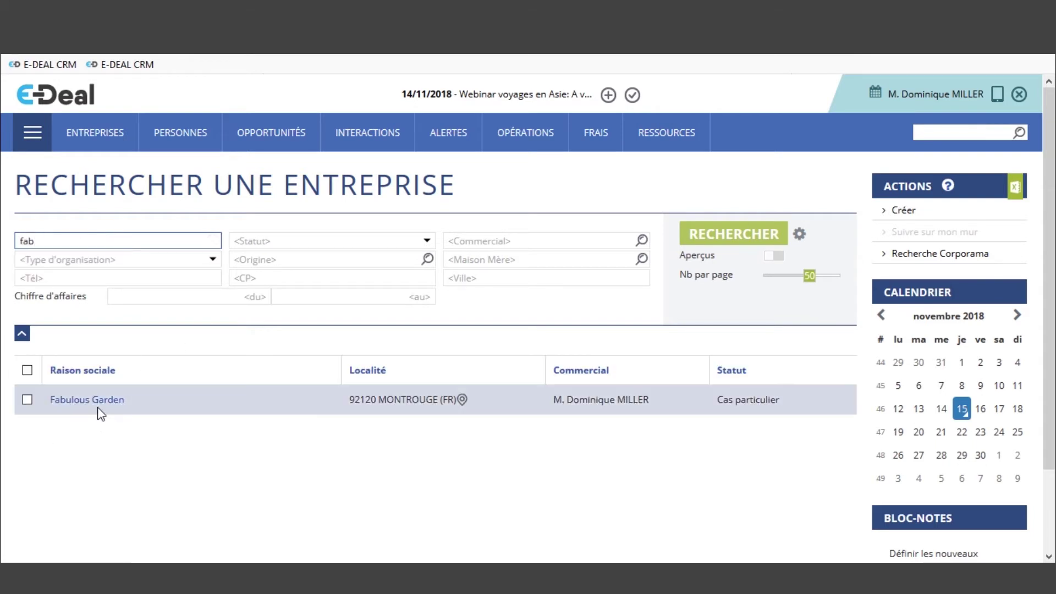
click(88, 401)
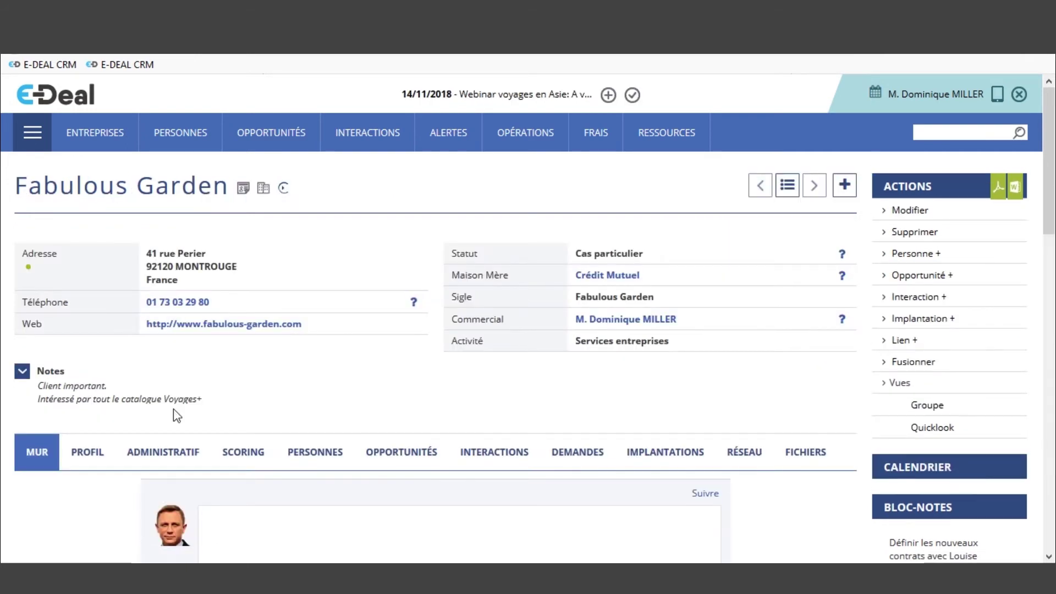
Step: Open the Voyage Caraïbes opportunity from Fabulous Garden's opportunities and display its quote lines
click(407, 454)
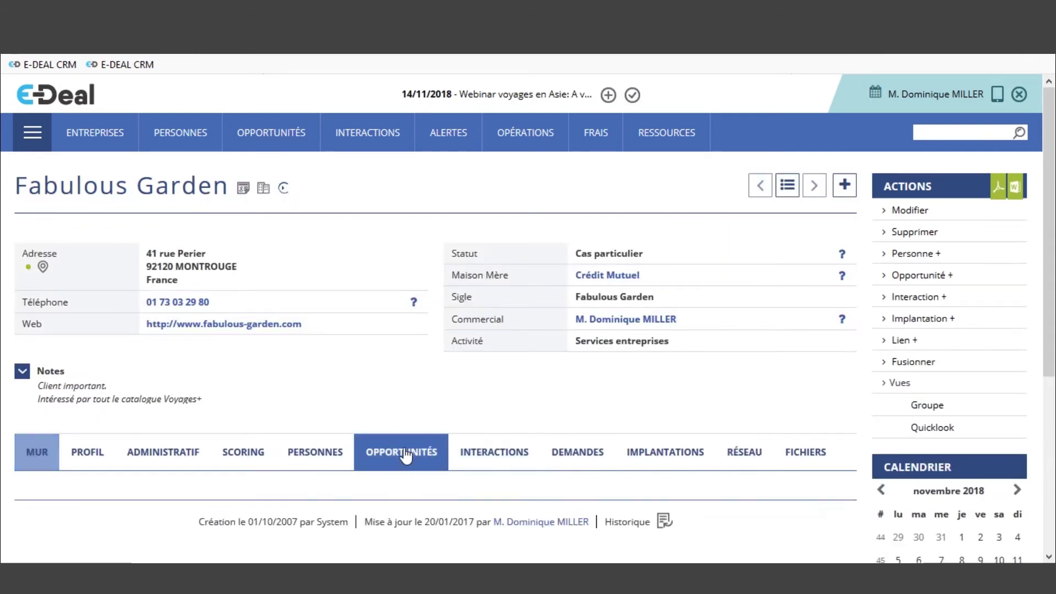
scroll(374, 432, down, 4)
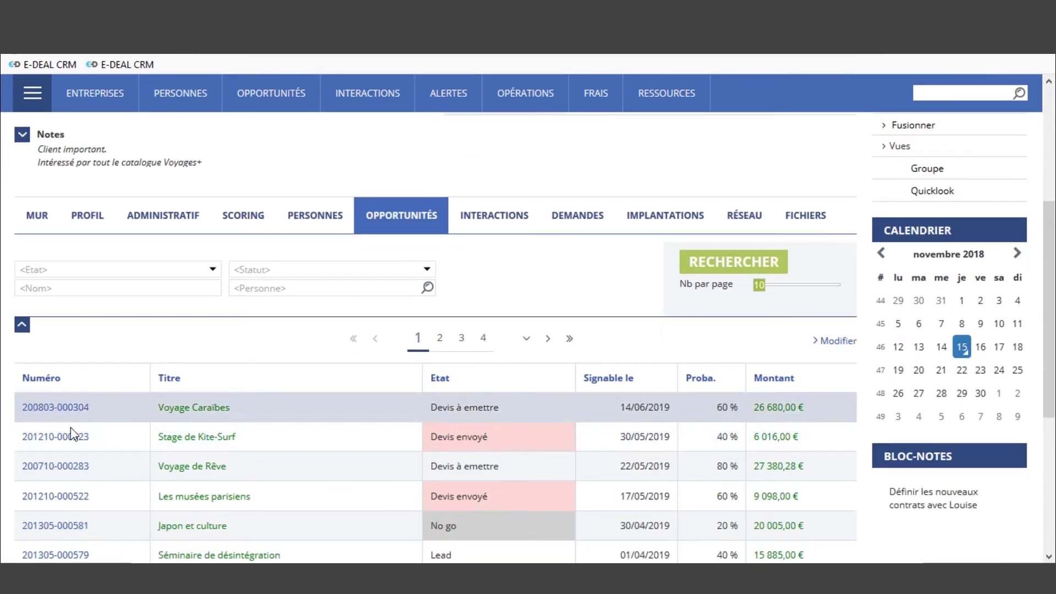
click(58, 410)
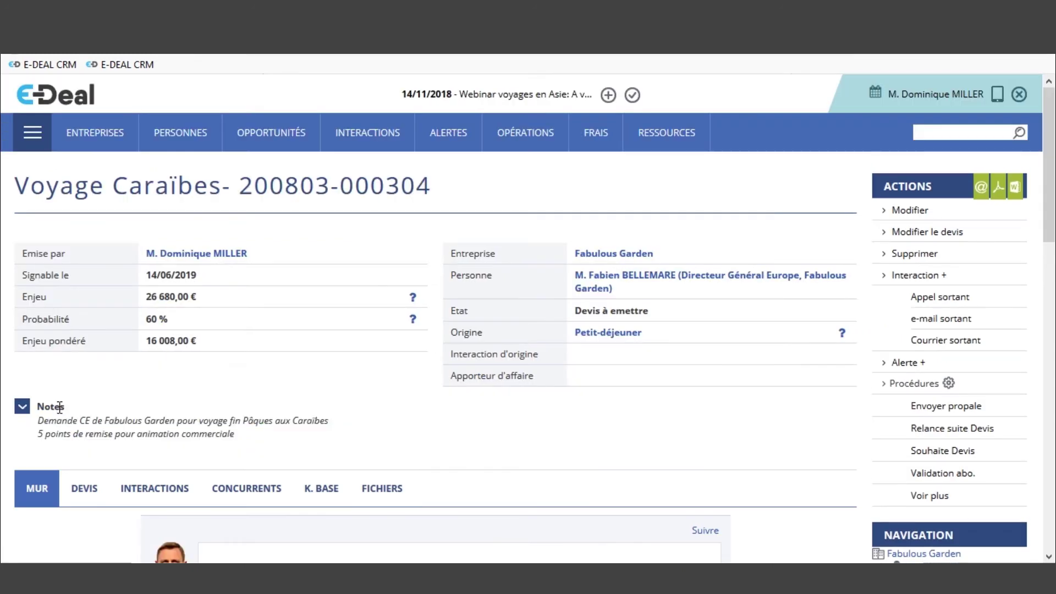
scroll(166, 382, down, 2)
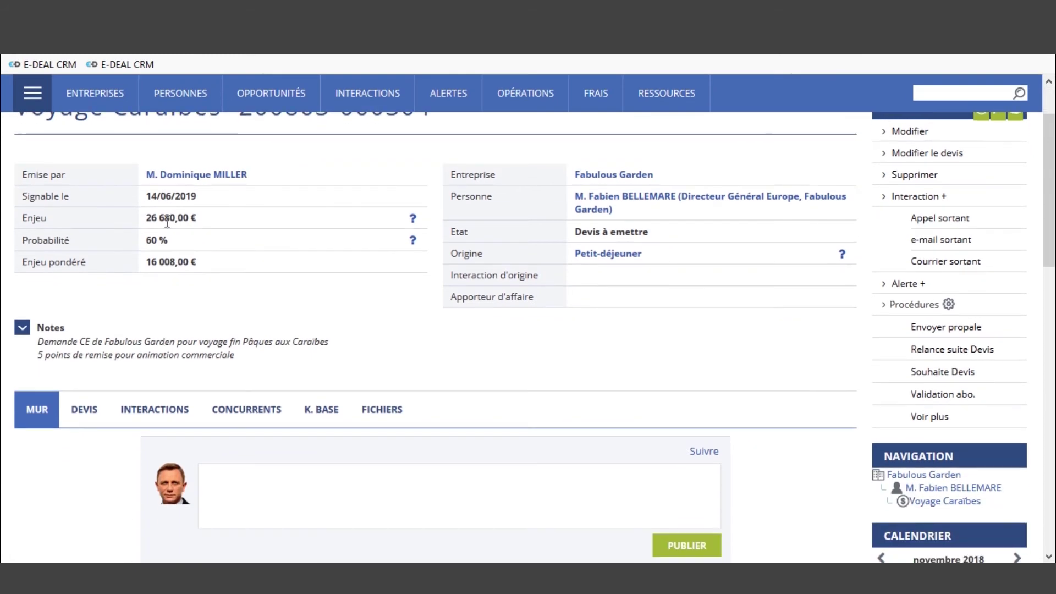
click(84, 409)
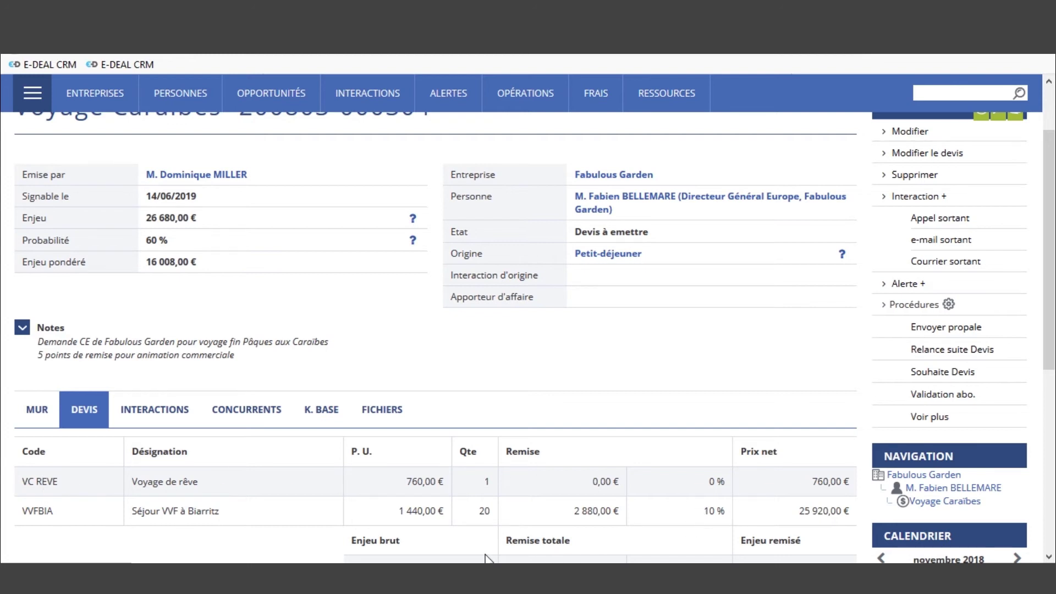
Step: Start an e-mail with documents from the Voyage Caraïbes opportunity and preview the Devis pour Entreprise quote in Microsoft Word
scroll(696, 372, up, 2)
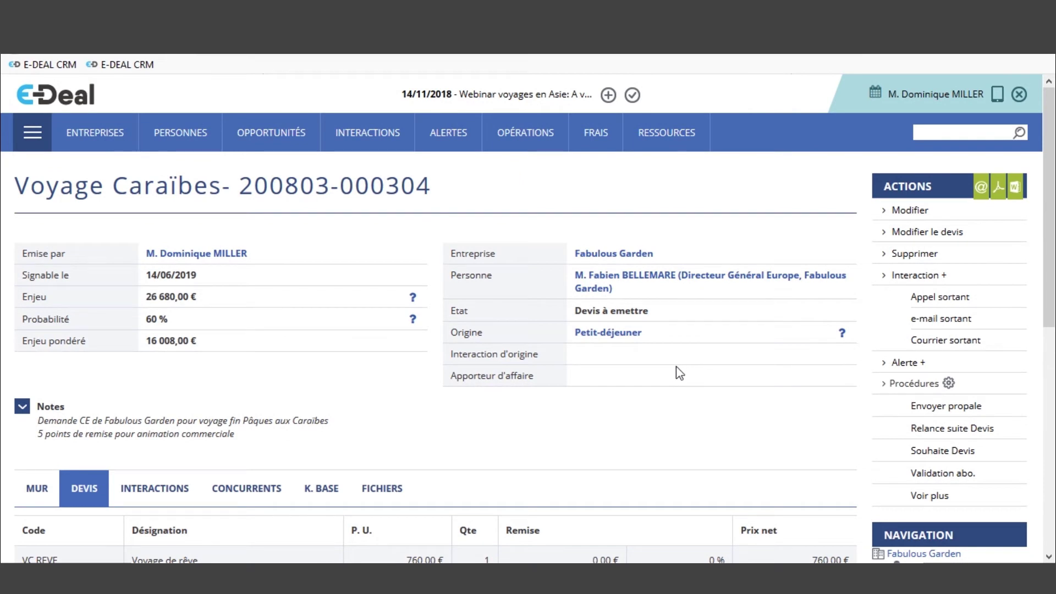
click(978, 195)
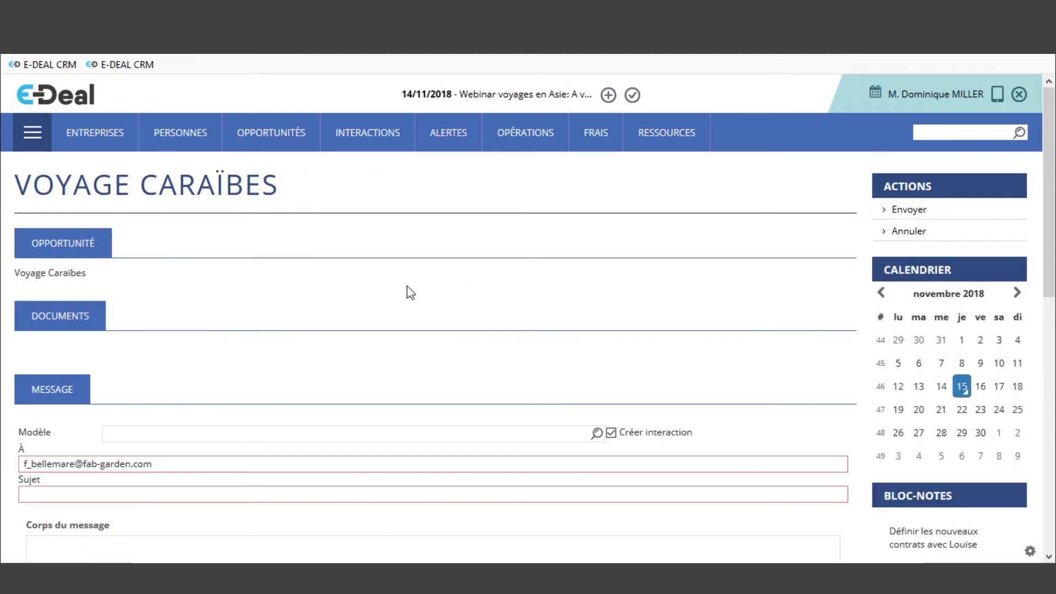
scroll(261, 310, down, 3)
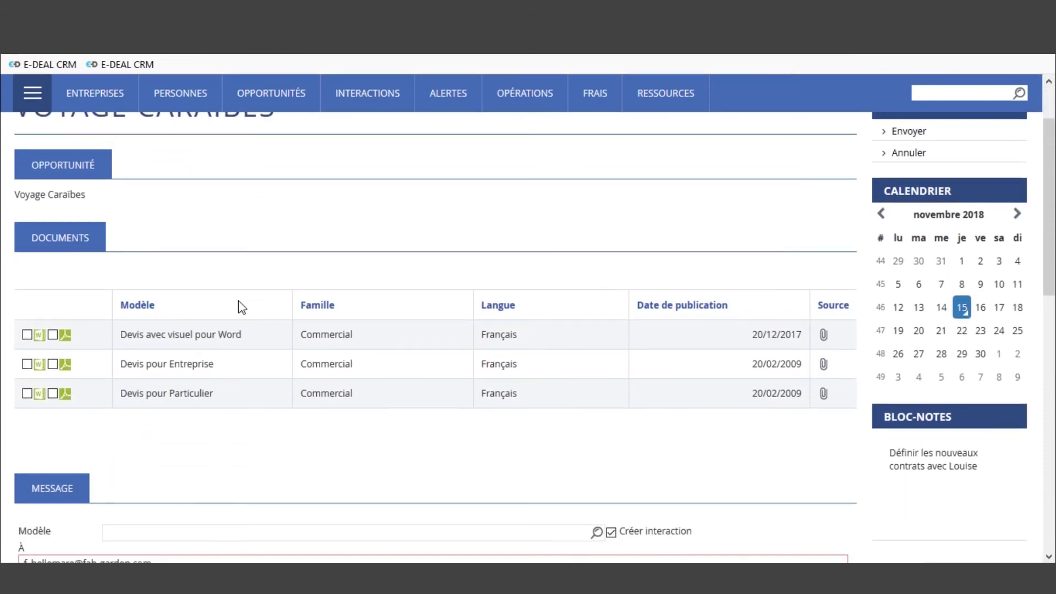
click(40, 365)
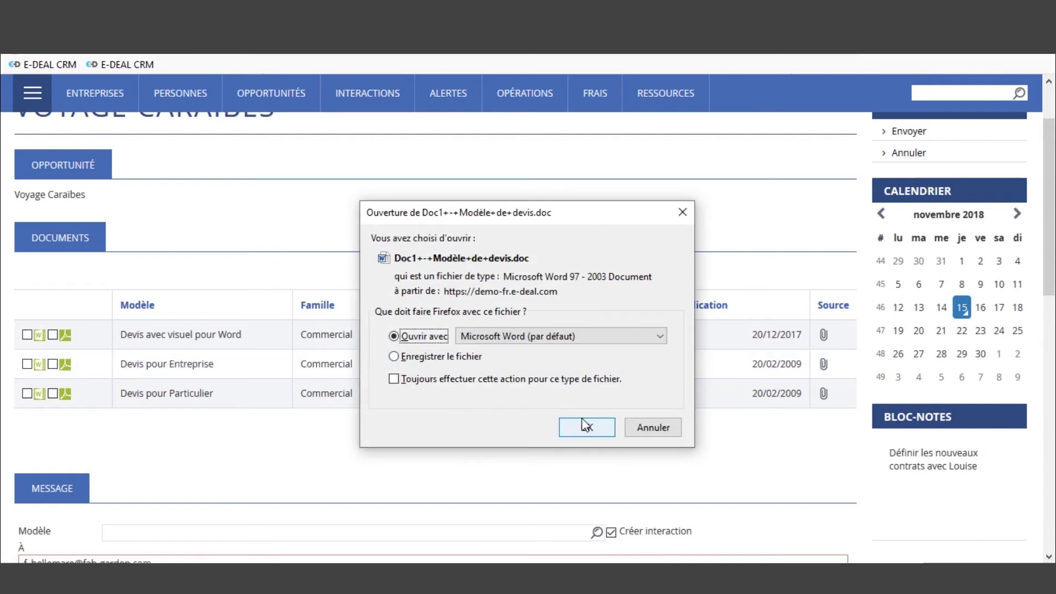
click(587, 428)
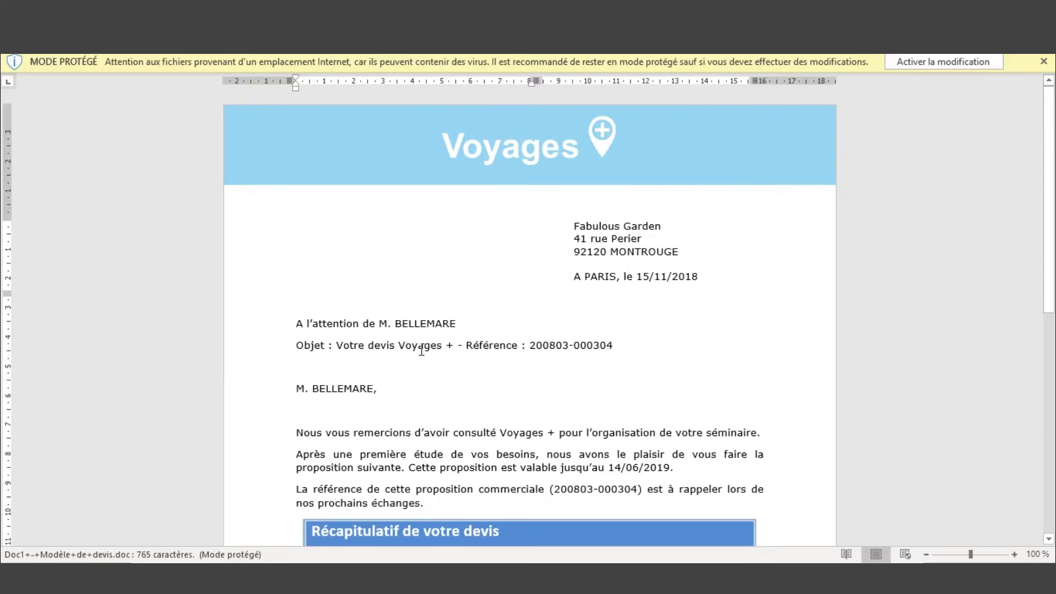
scroll(385, 352, down, 3)
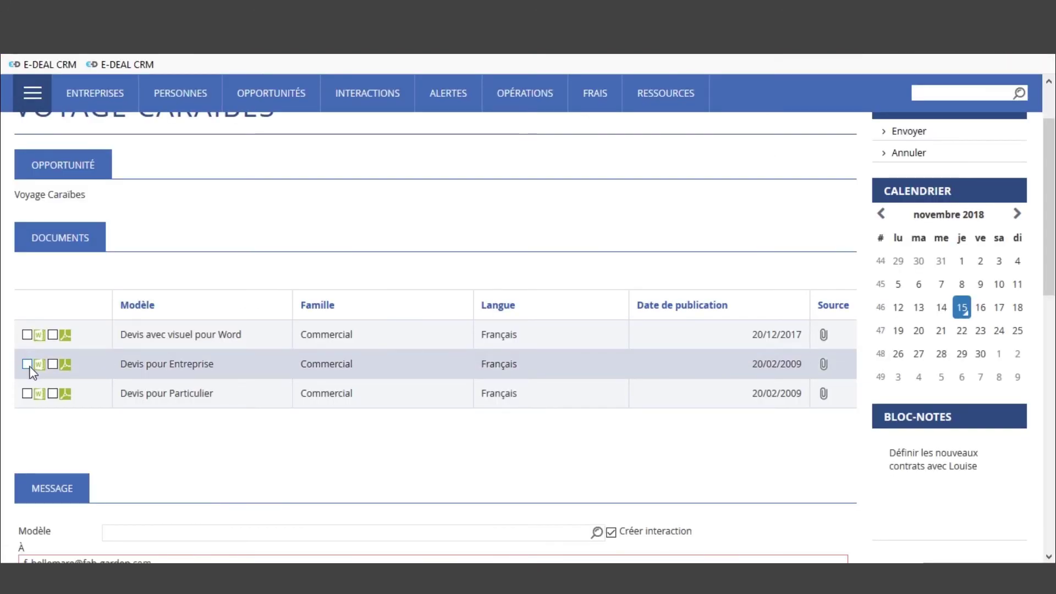
Step: Attach the Word version of Devis pour Entreprise and fill the message from the Votre devis Voyages Plus template
click(27, 364)
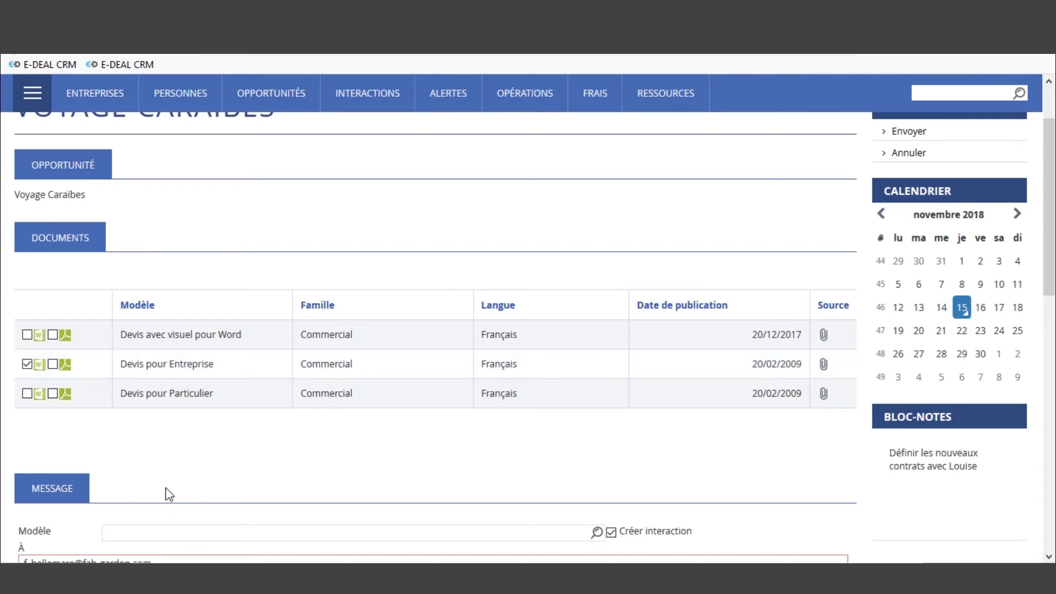
scroll(169, 484, down, 4)
click(149, 296)
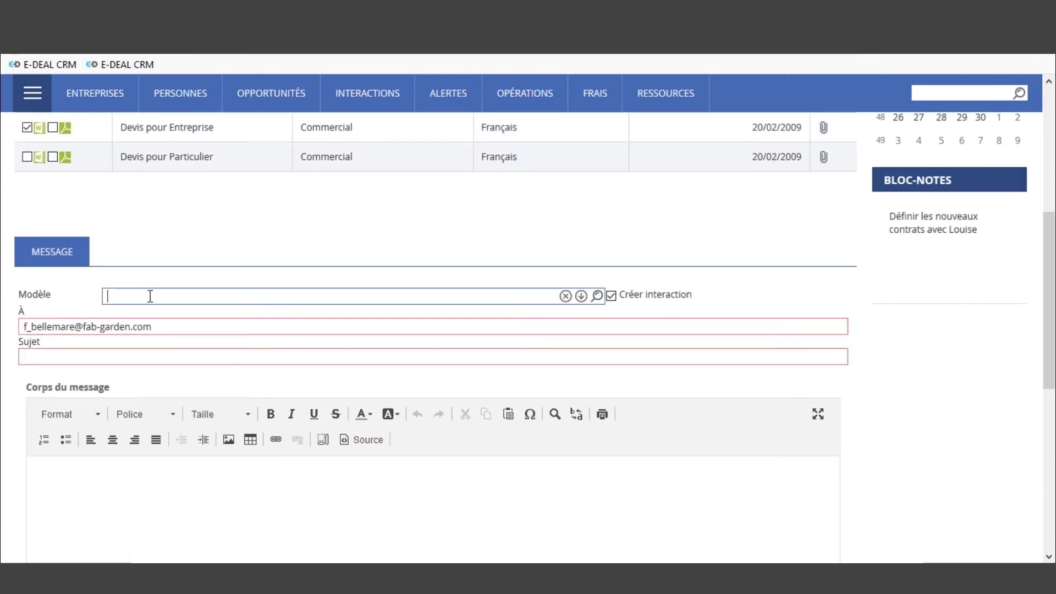
text(Votre de)
click(598, 296)
text(Votre)
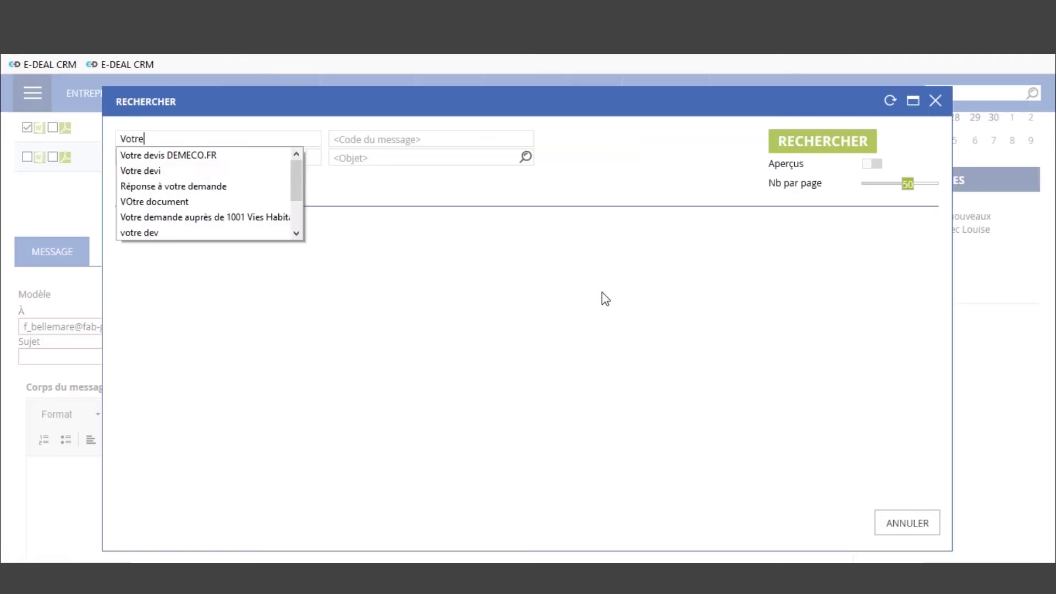
key(Return)
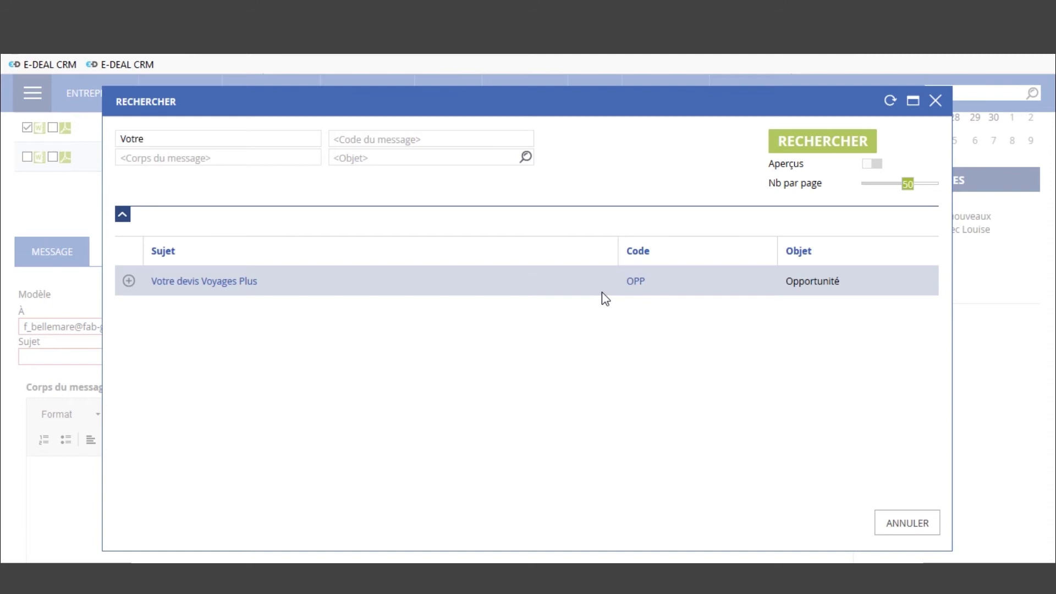
click(123, 290)
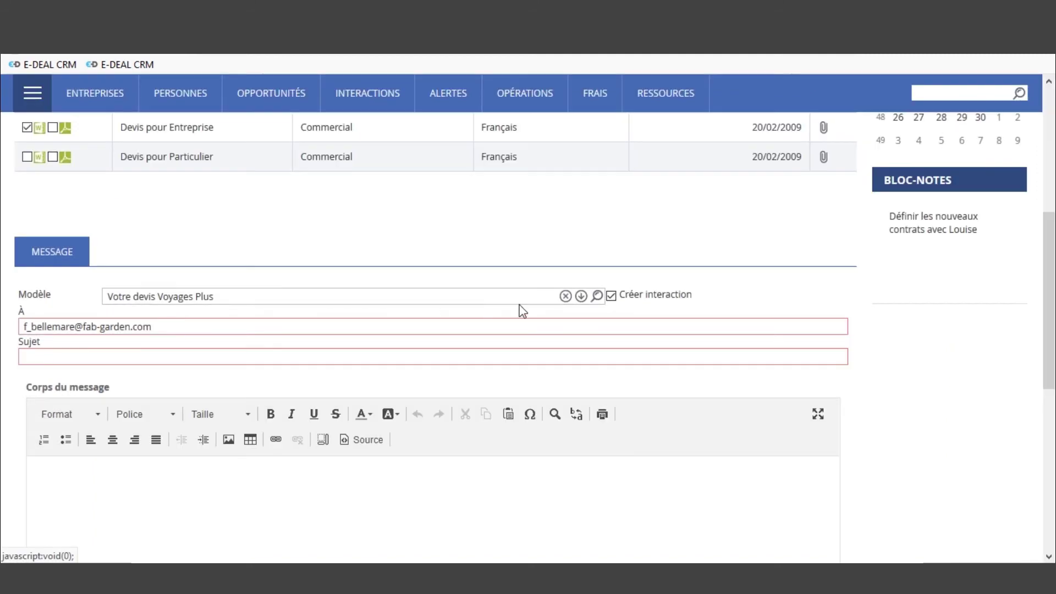
click(581, 296)
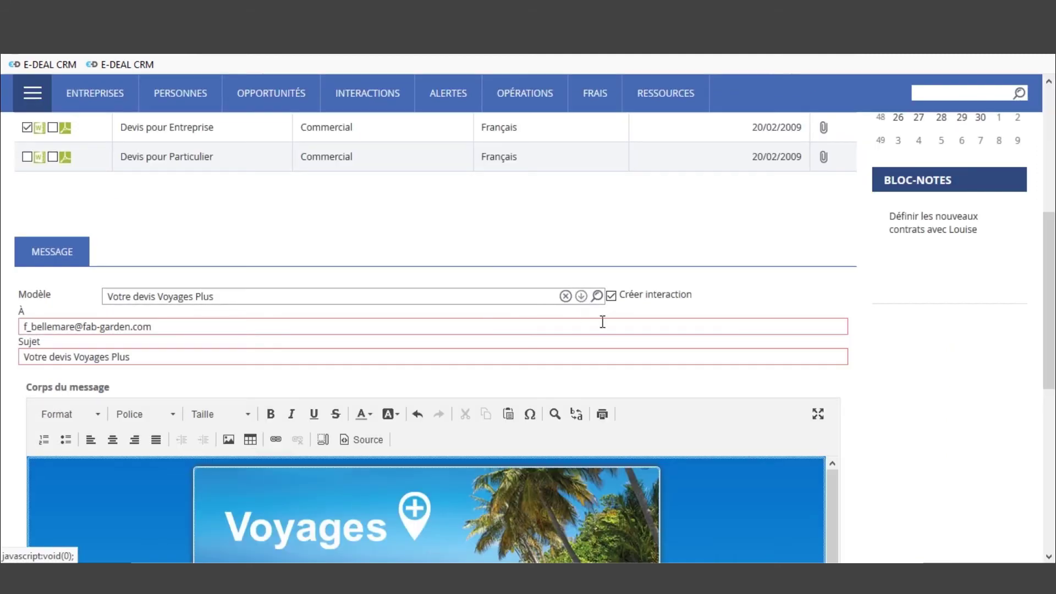
Step: Review the merged message body and attach the Voyages+ en chiffres document from the document base
scroll(726, 448, down, 2)
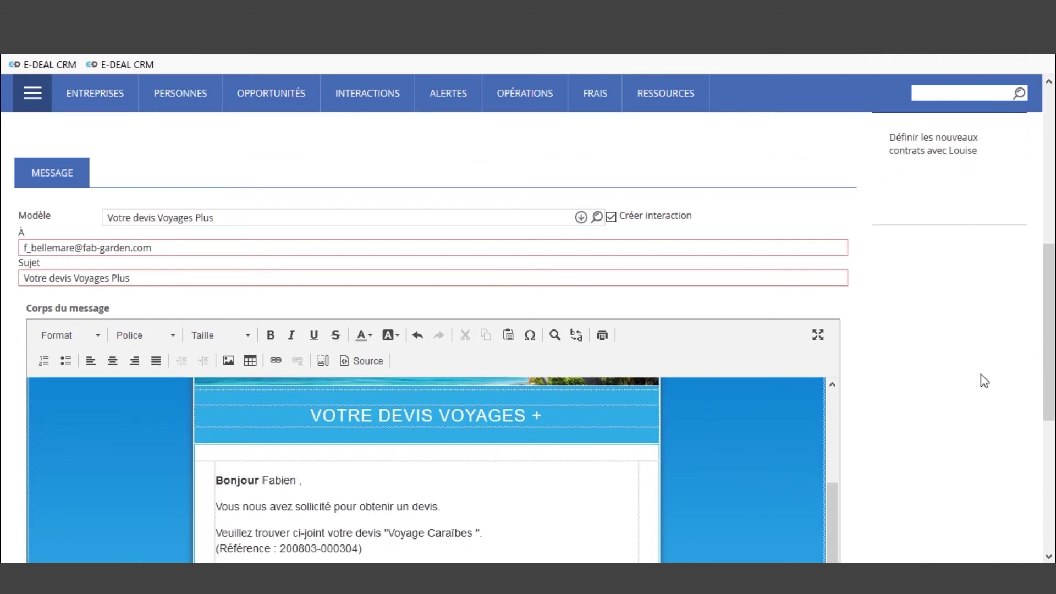
scroll(928, 379, down, 4)
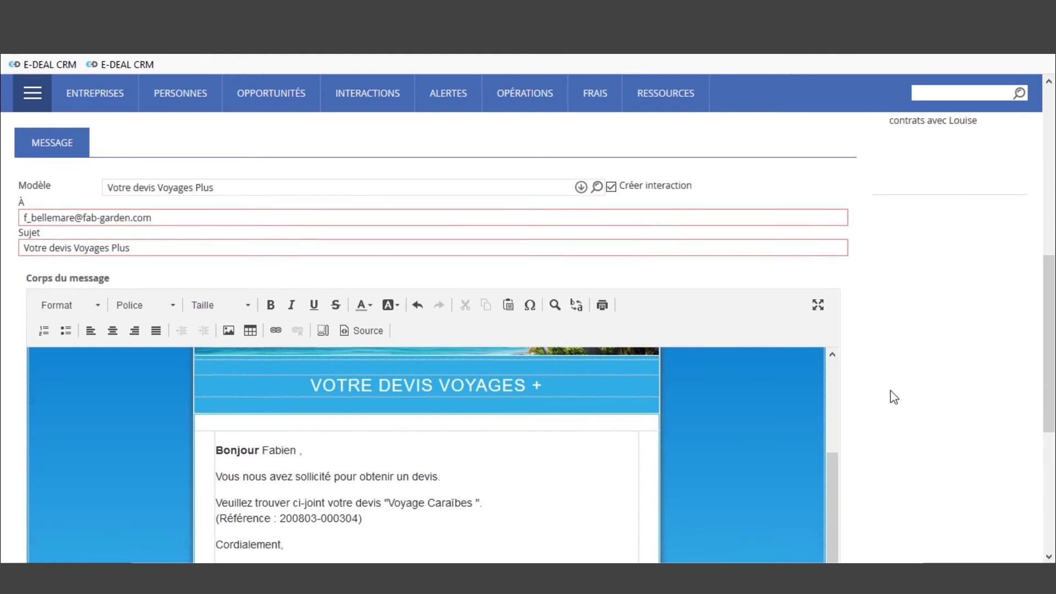
scroll(880, 369, down, 3)
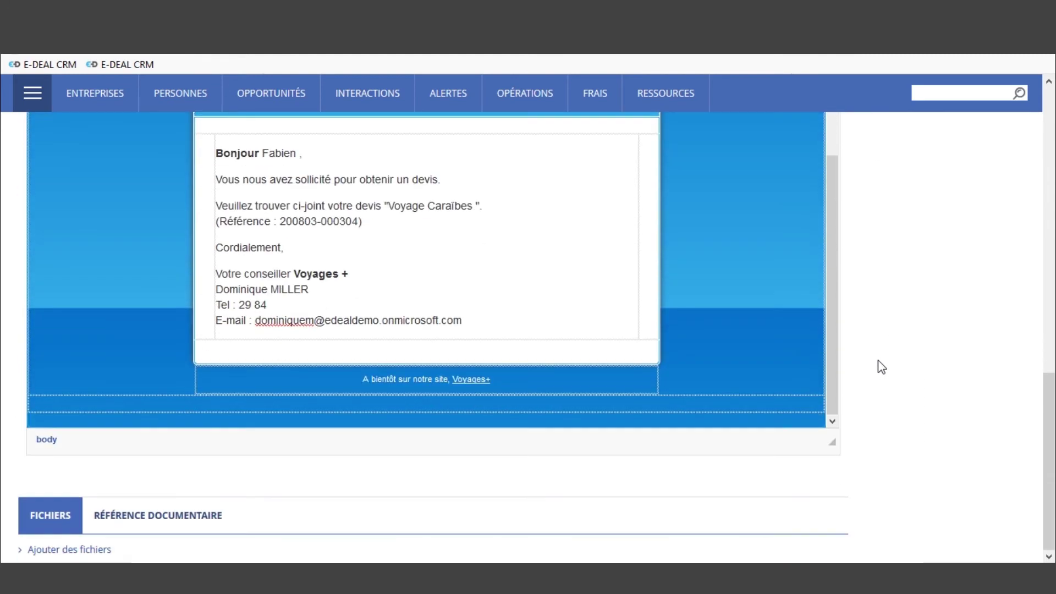
click(163, 517)
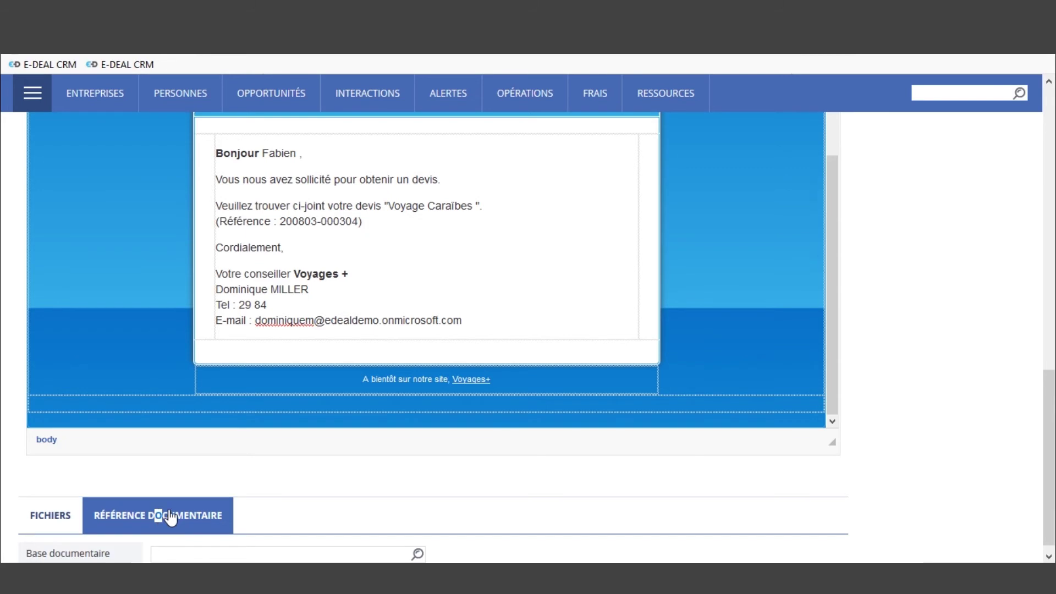
click(199, 543)
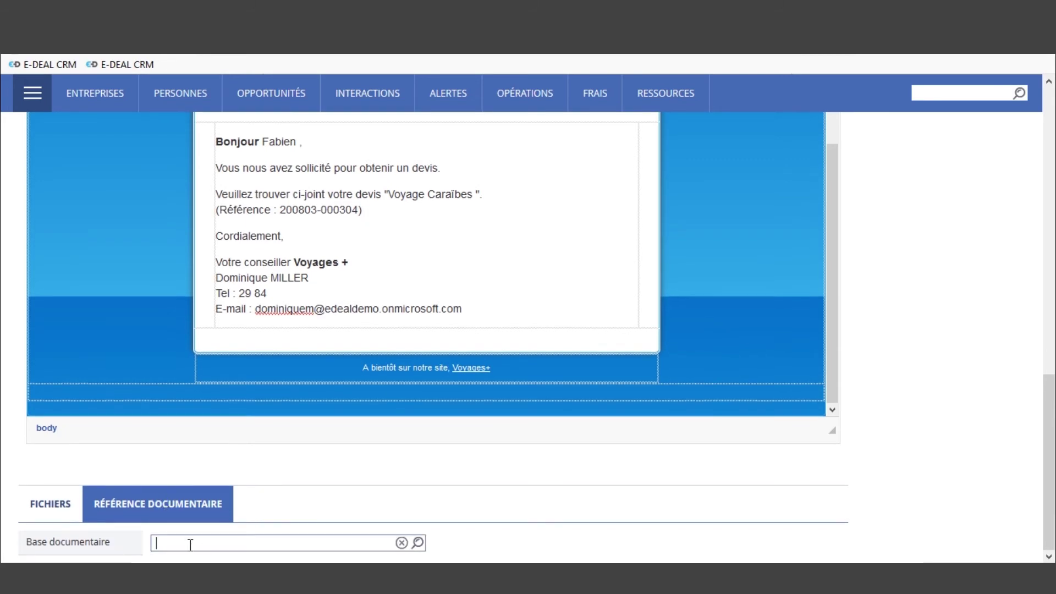
text(Voyag)
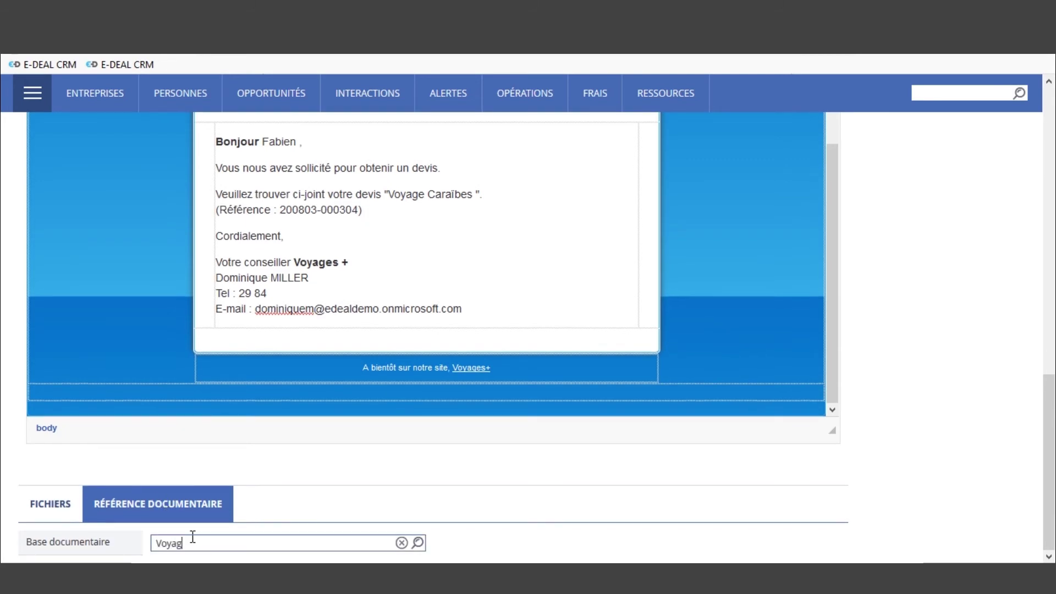
click(208, 508)
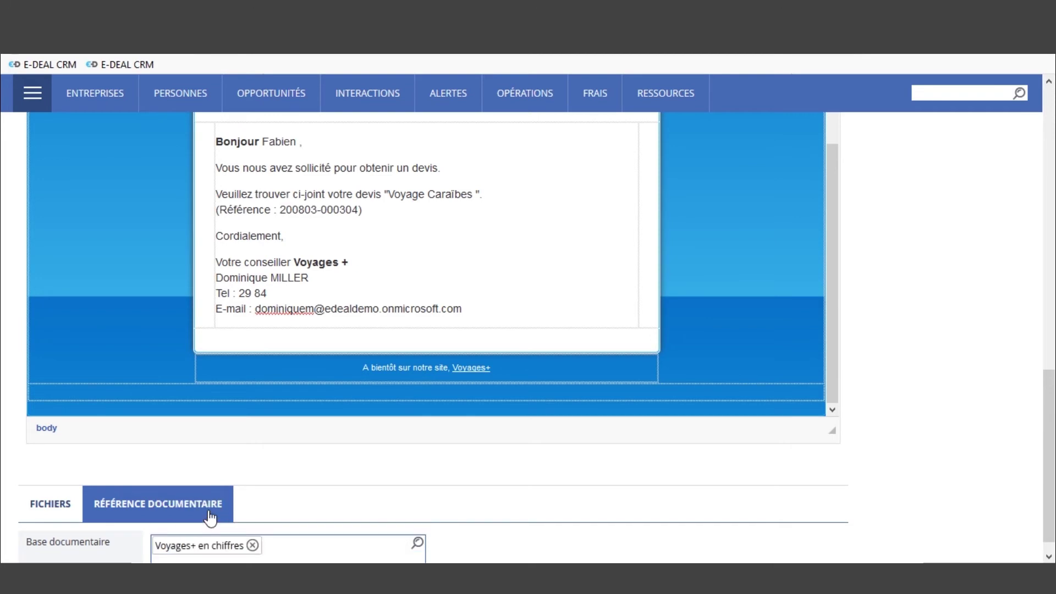
Step: Send the quote e-mail, close the sending window and return to the CRM home page
scroll(519, 545, up, 15)
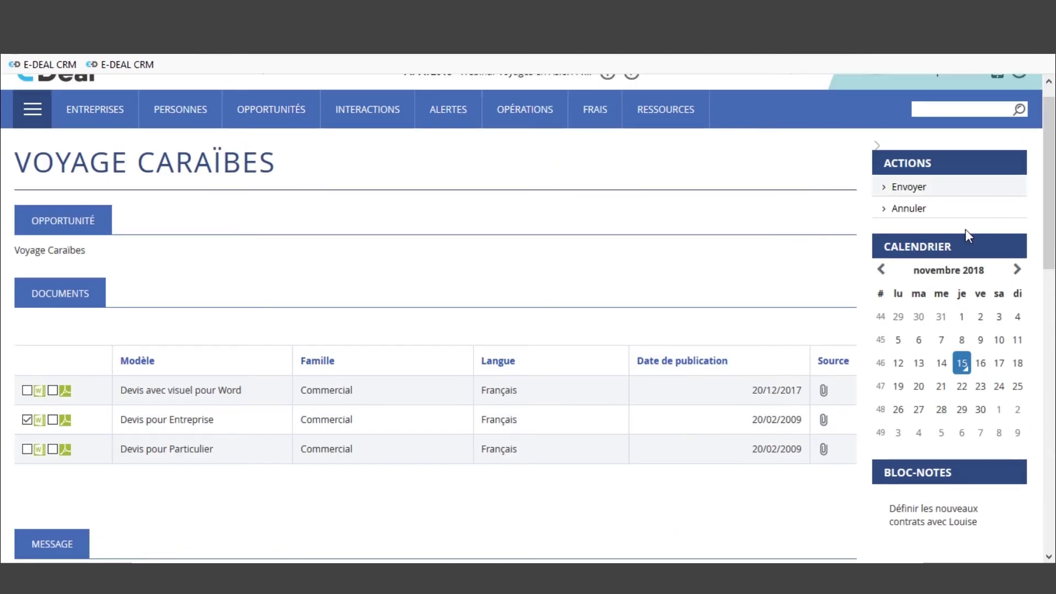
click(908, 188)
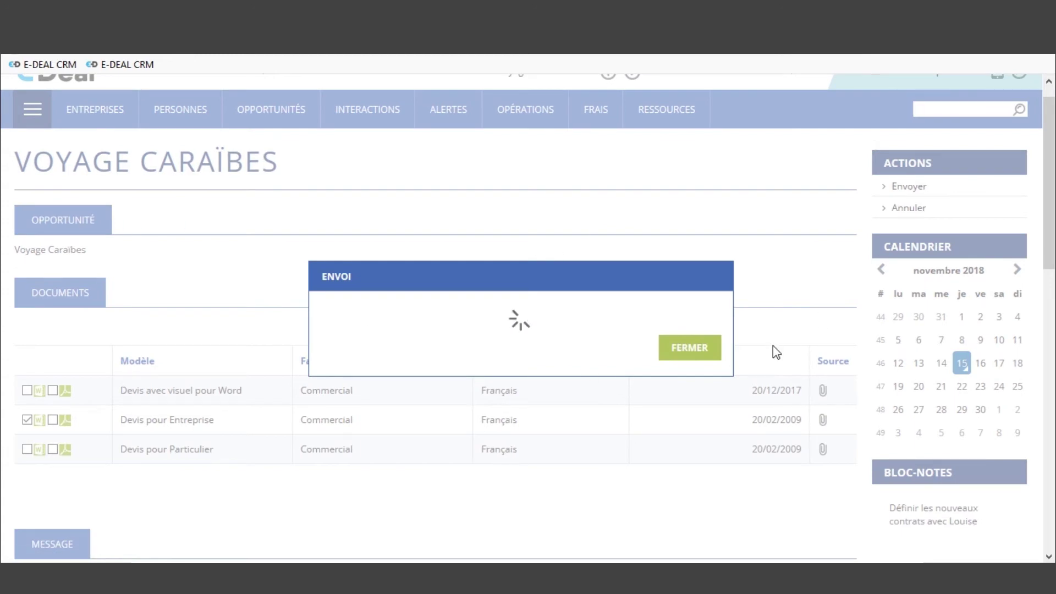
click(684, 357)
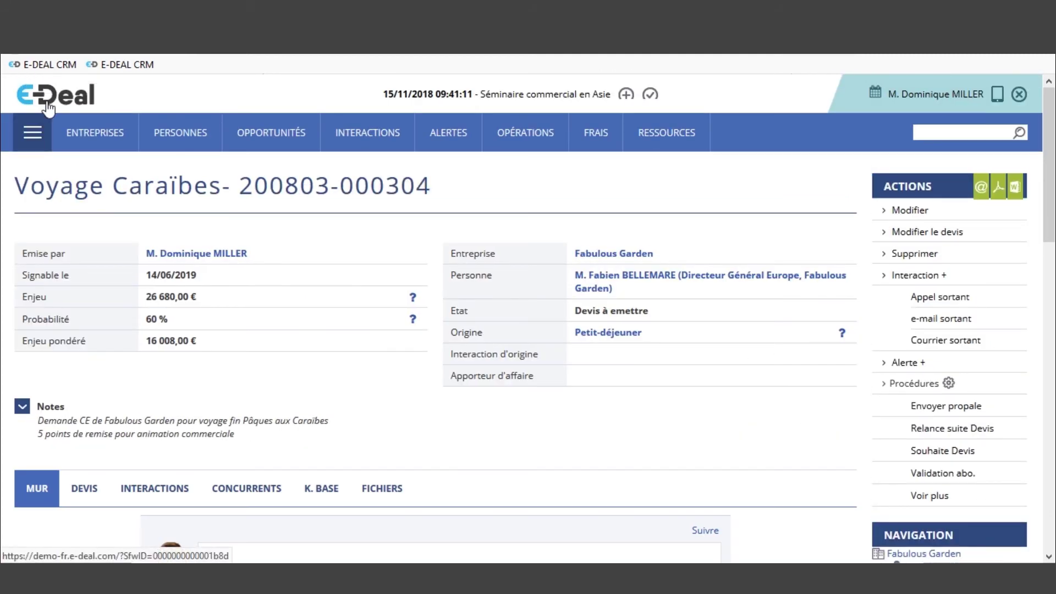
click(48, 107)
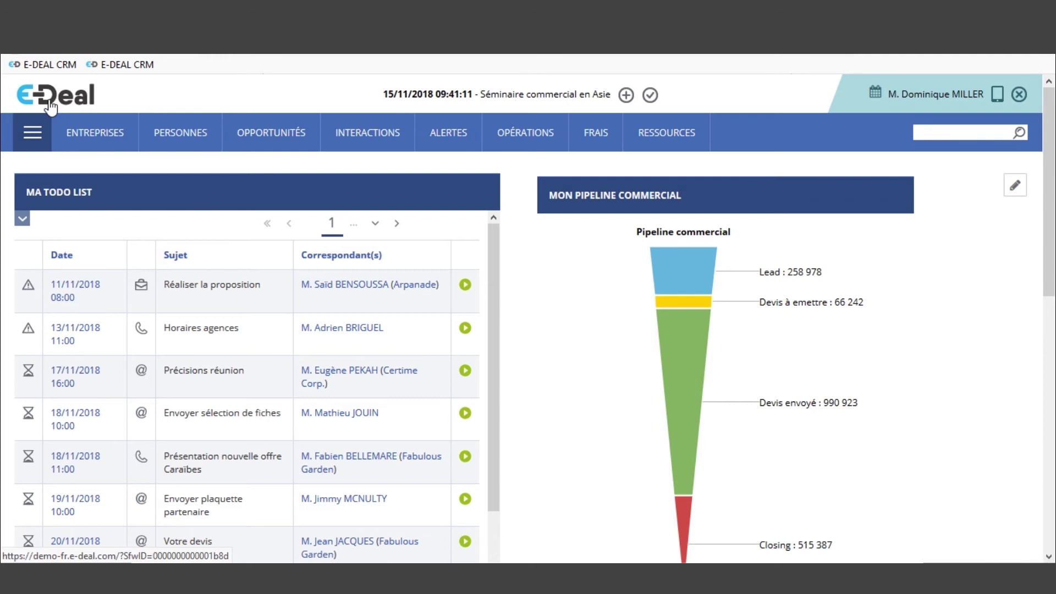
Step: Switch to the PowerPoint slideshow and advance to the Partager pour mieux s'organiser slide
key(super+Tab)
click(419, 209)
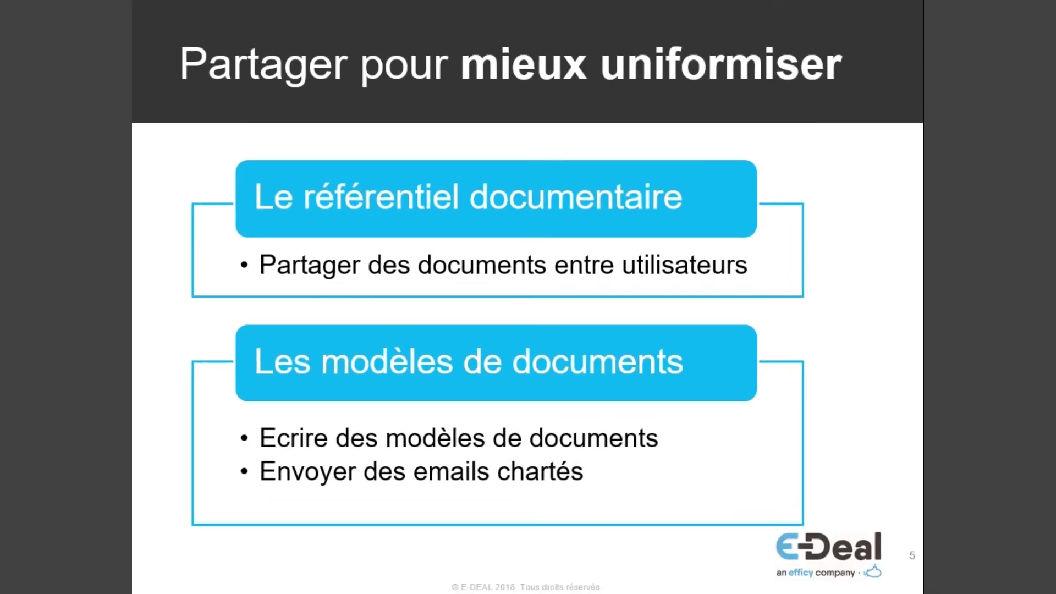
key(Right)
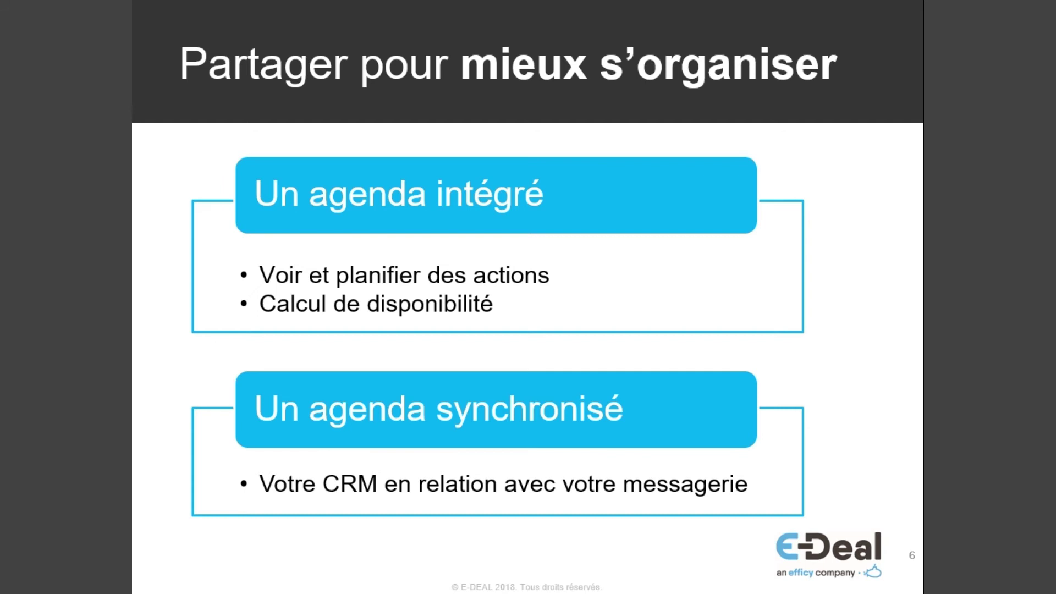
Step: Switch back to E-DEAL CRM in Firefox and open the list of interactions still to do
key(super+Tab)
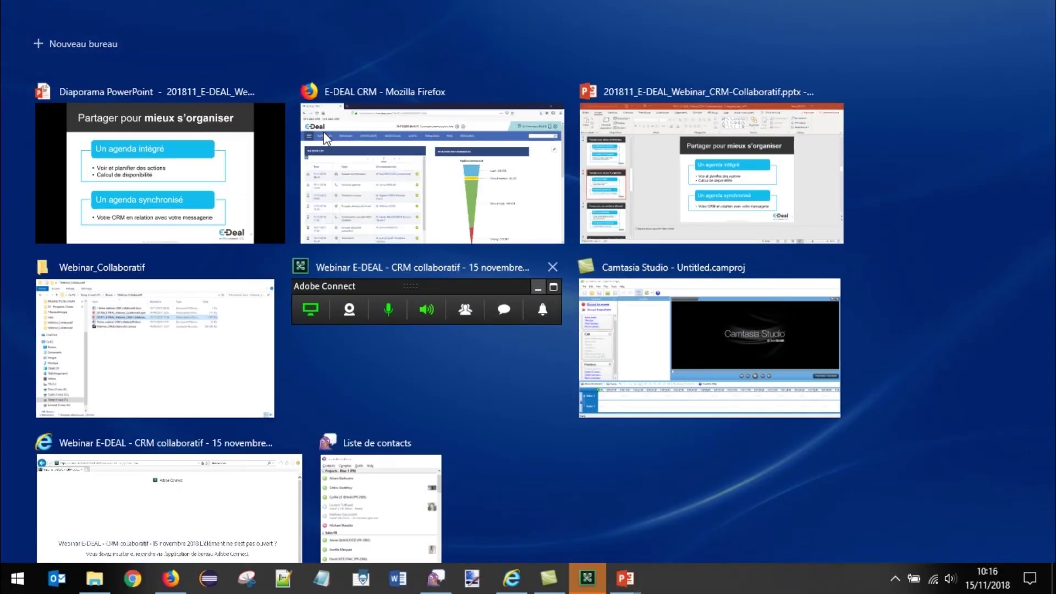
click(385, 160)
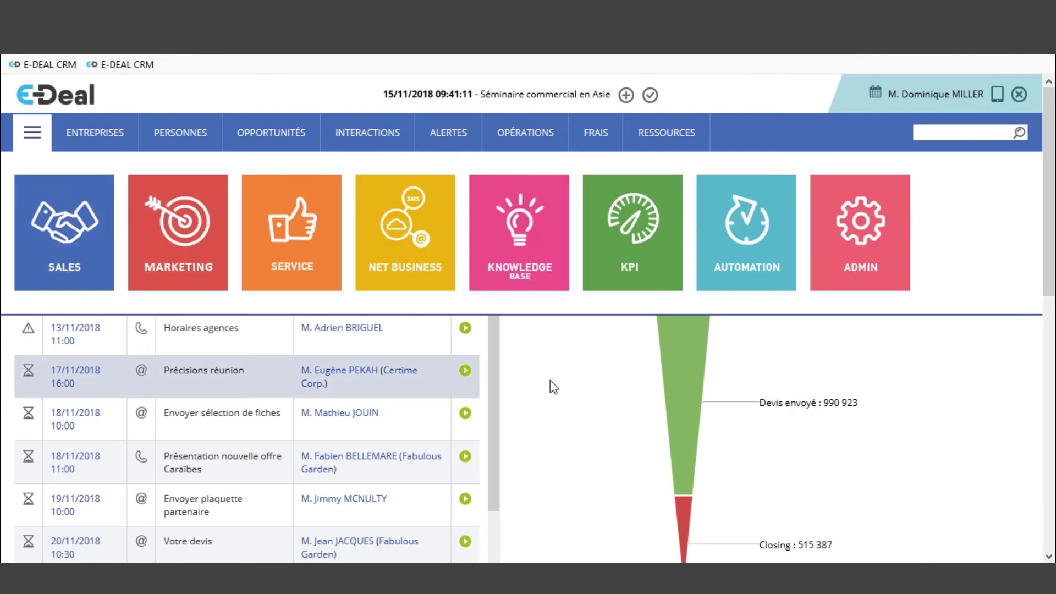
click(54, 101)
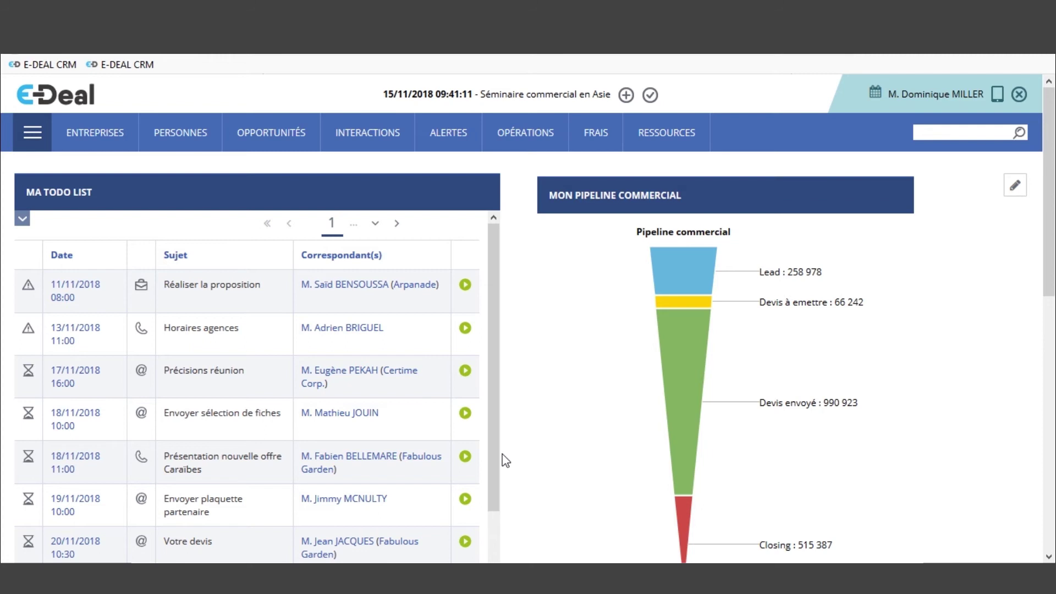
click(382, 147)
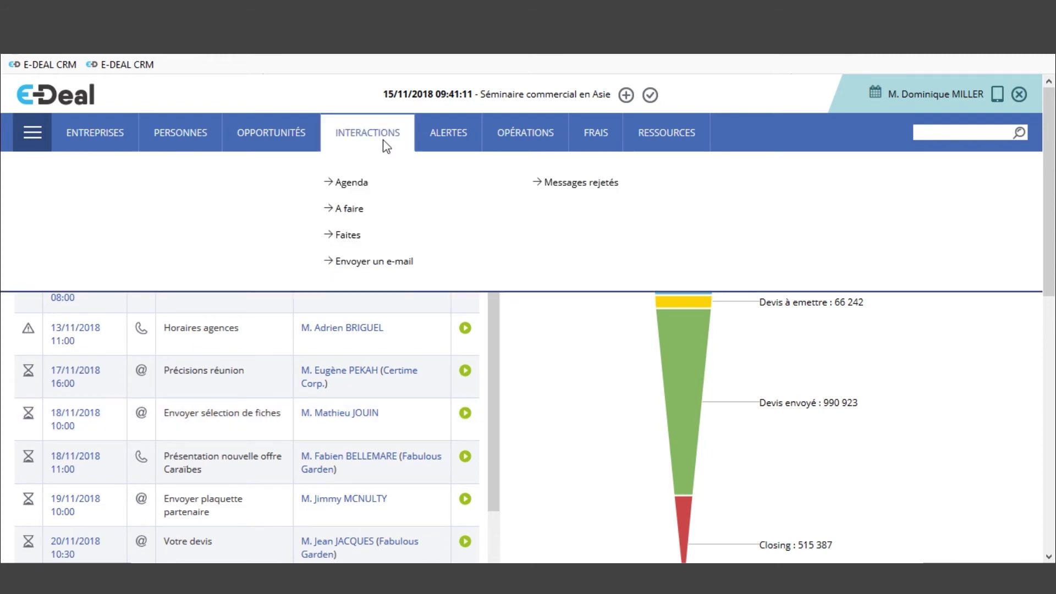
click(355, 210)
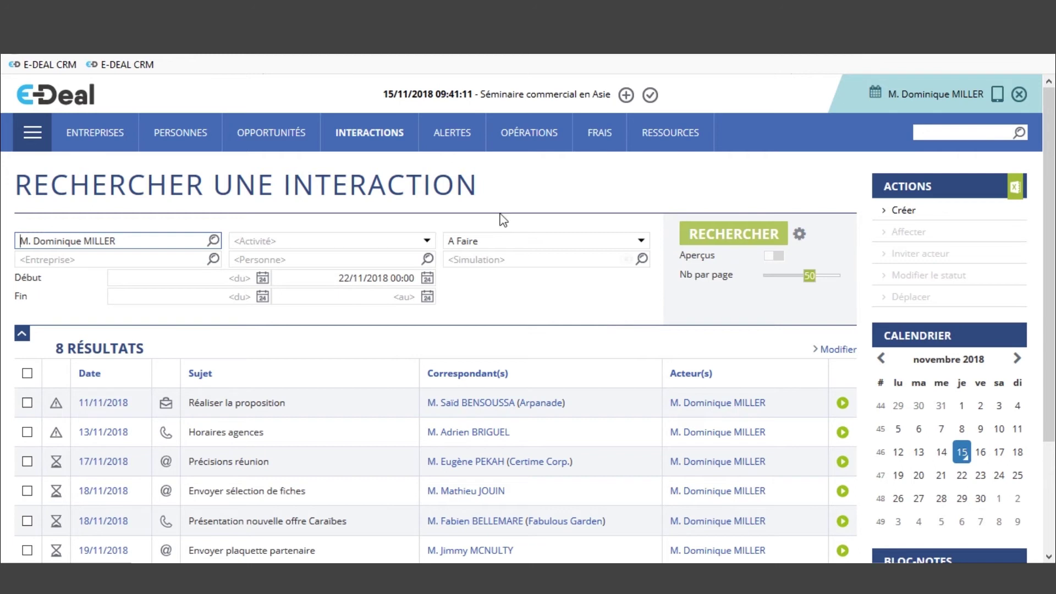
Step: Consult the personal agenda and look up a sales colleague's agenda by name, then close both agenda windows
mouse_move(362, 143)
click(352, 187)
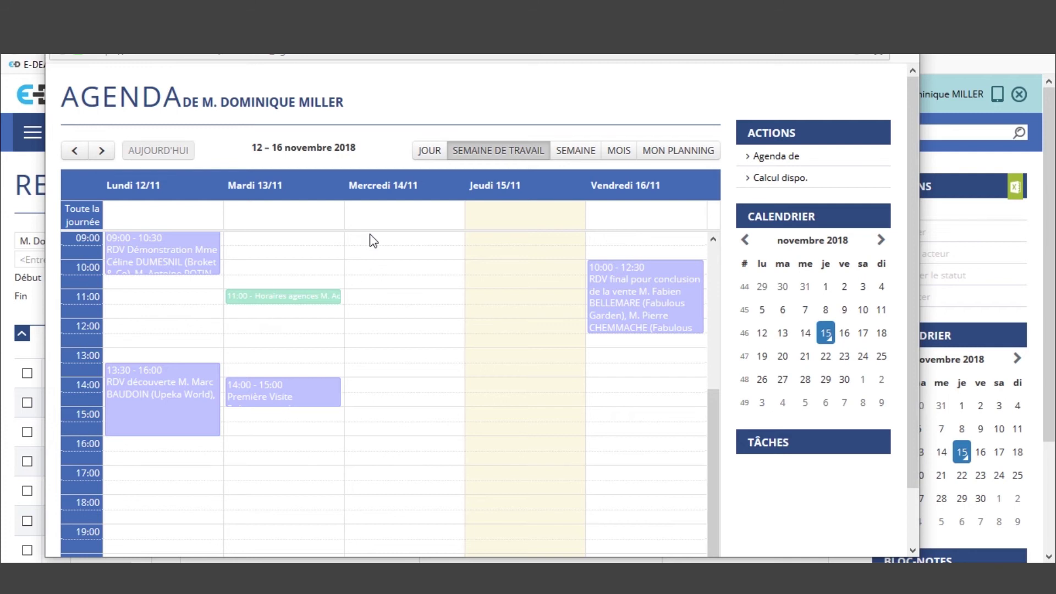
click(776, 159)
text(bara)
key(Return)
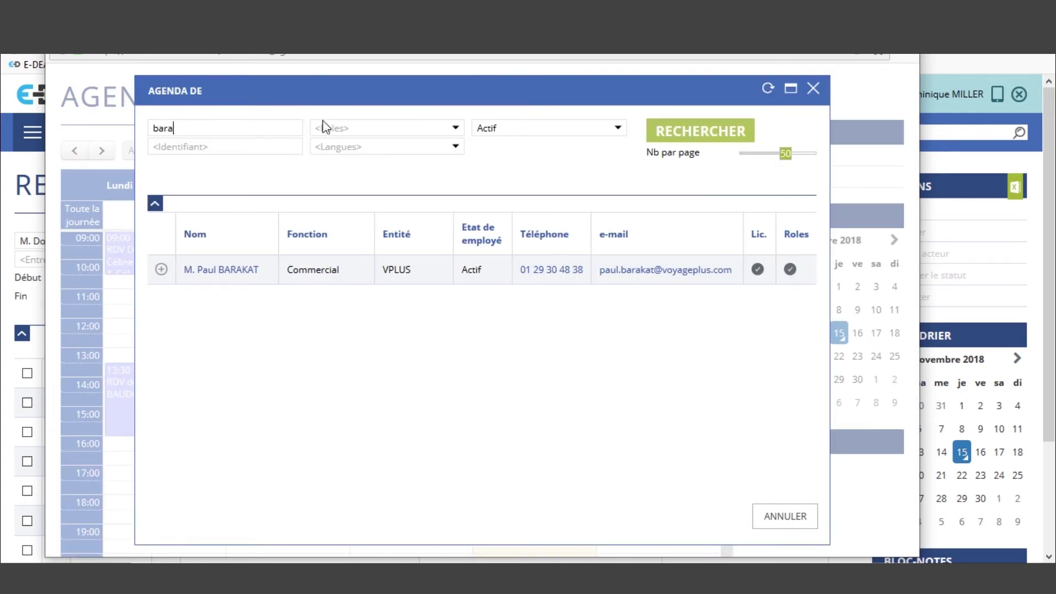
click(161, 269)
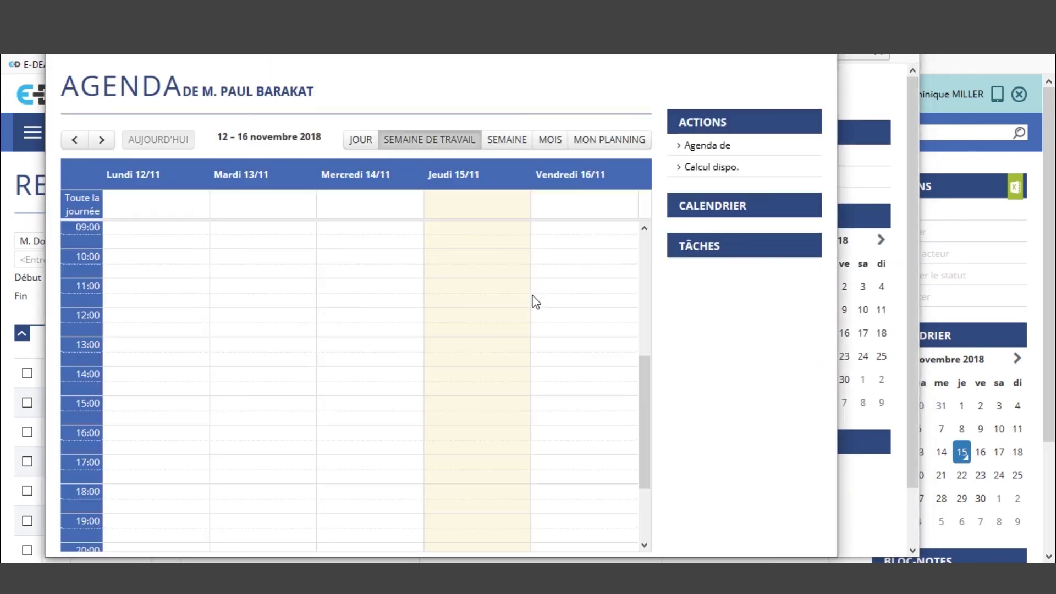
click(102, 140)
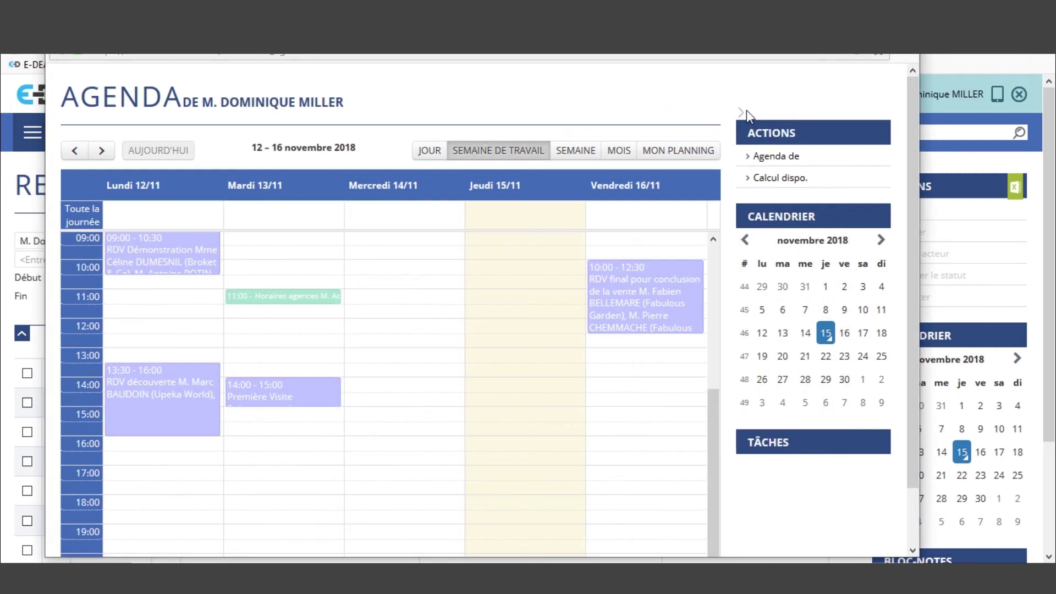
key(Escape)
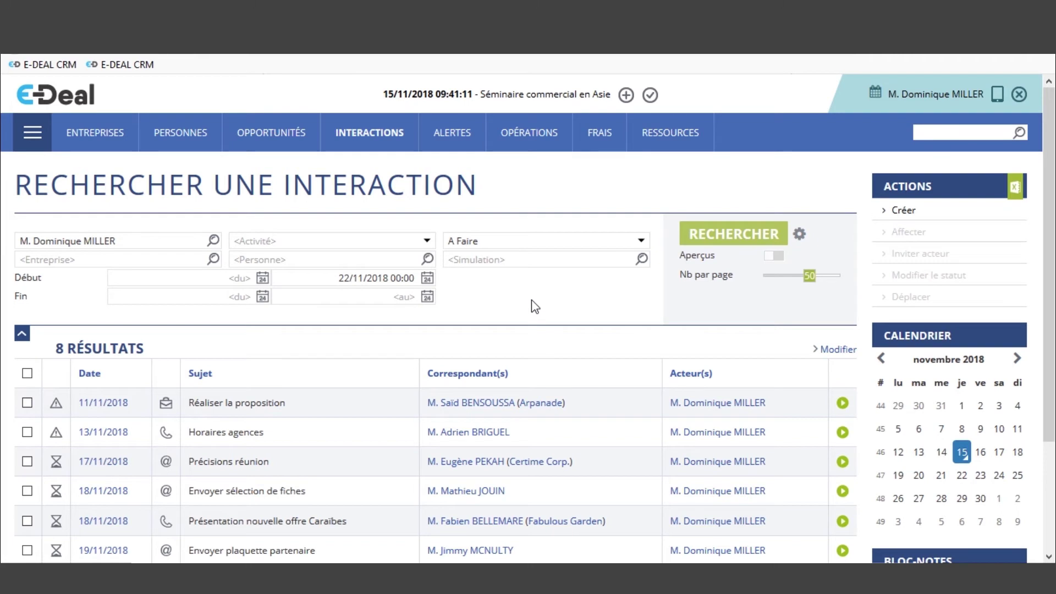
Step: Search the companies for names matching "fab*" and open the Fabulous Garden record
click(91, 146)
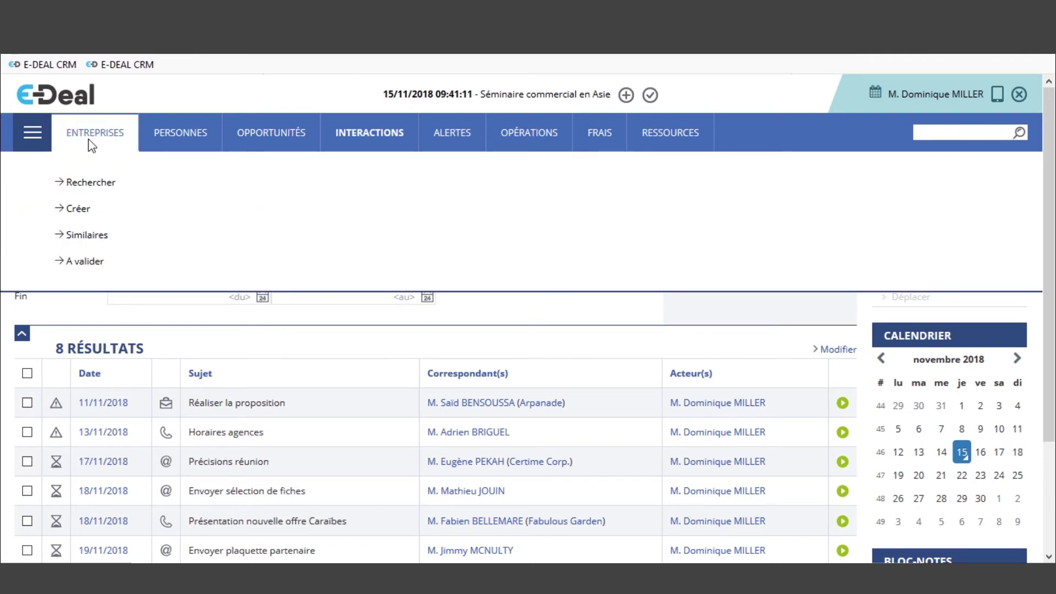
click(91, 183)
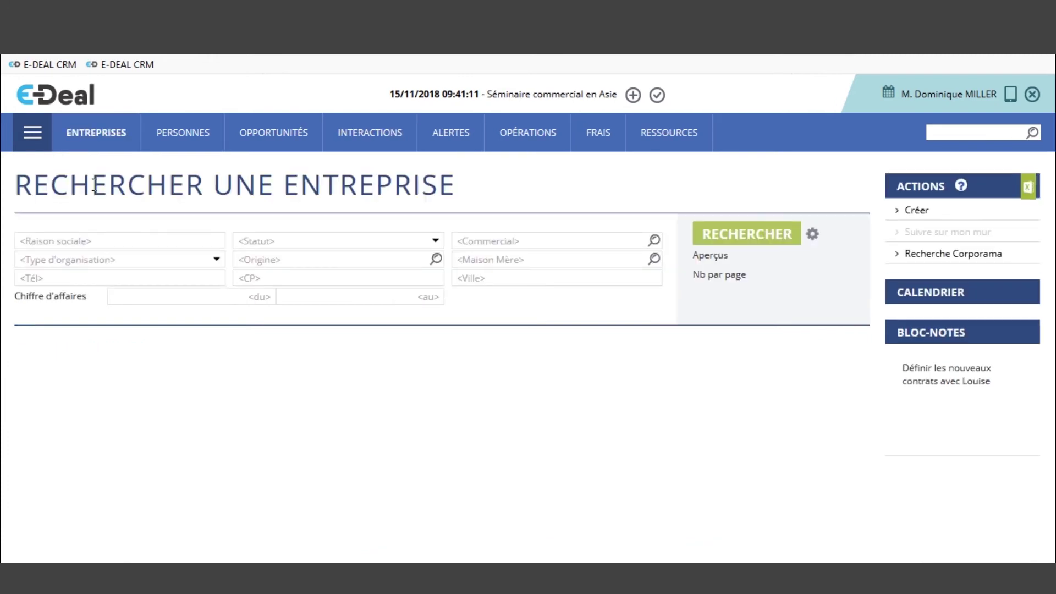
click(85, 240)
text(fabv)
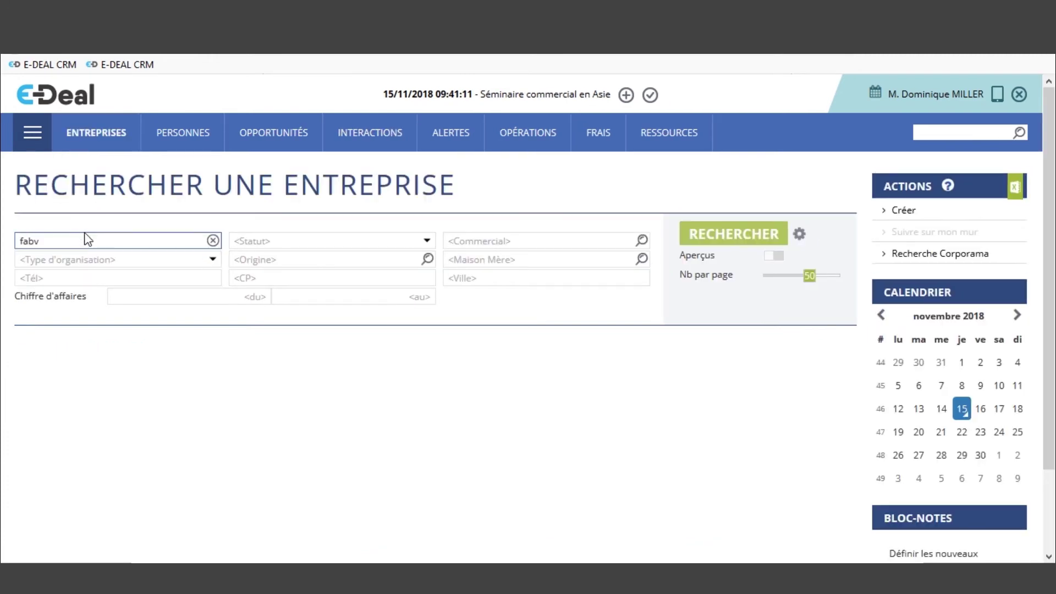
key(Return)
key(BackSpace)
text(*)
key(Return)
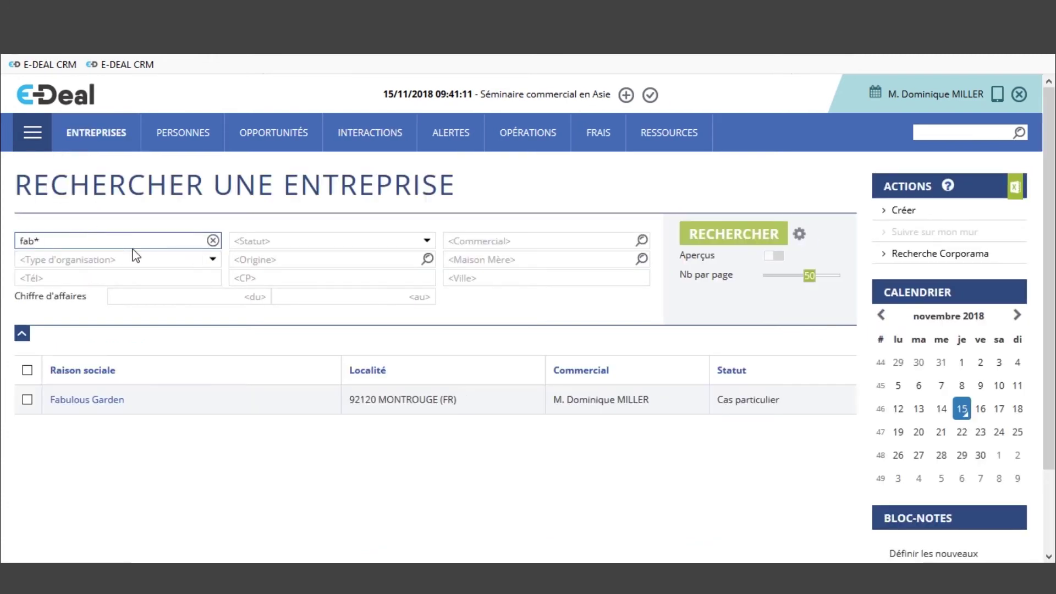
click(97, 410)
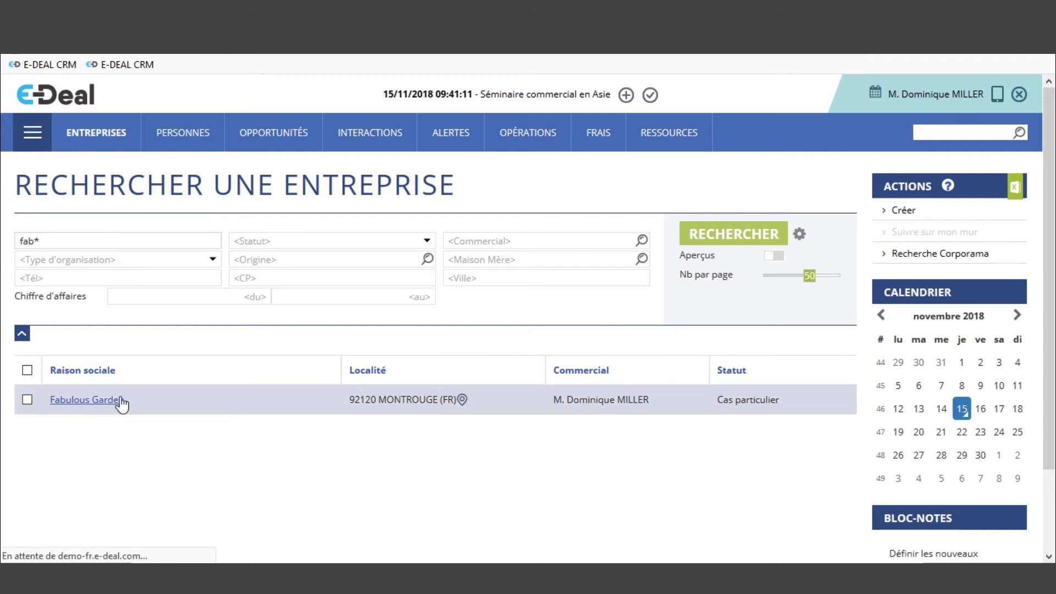
Step: Open the Voyage Caraïbes opportunity from Fabulous Garden's list of opportunities
click(391, 458)
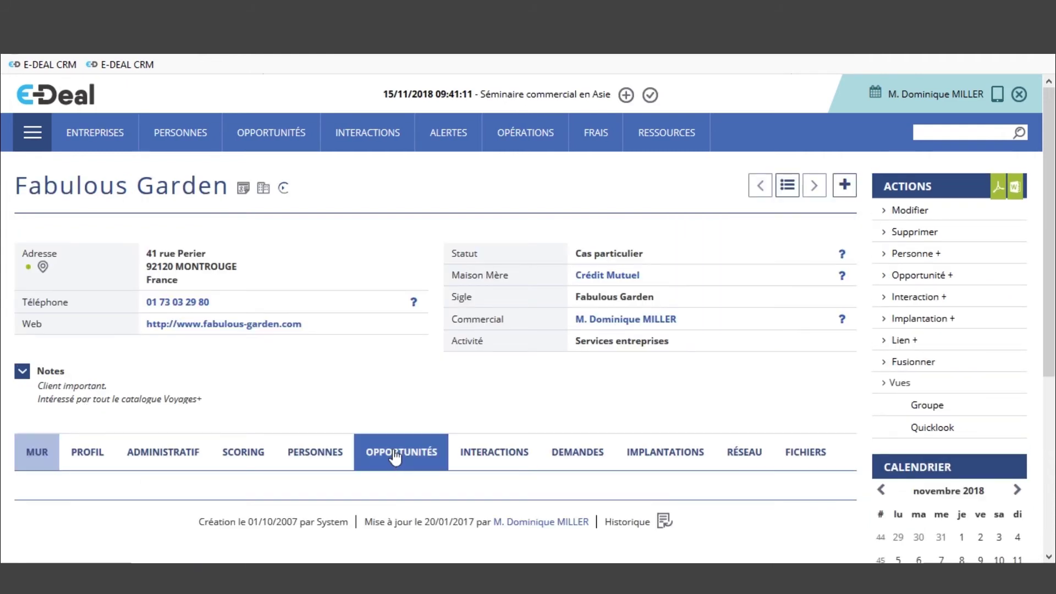
scroll(385, 435, down, 5)
click(61, 408)
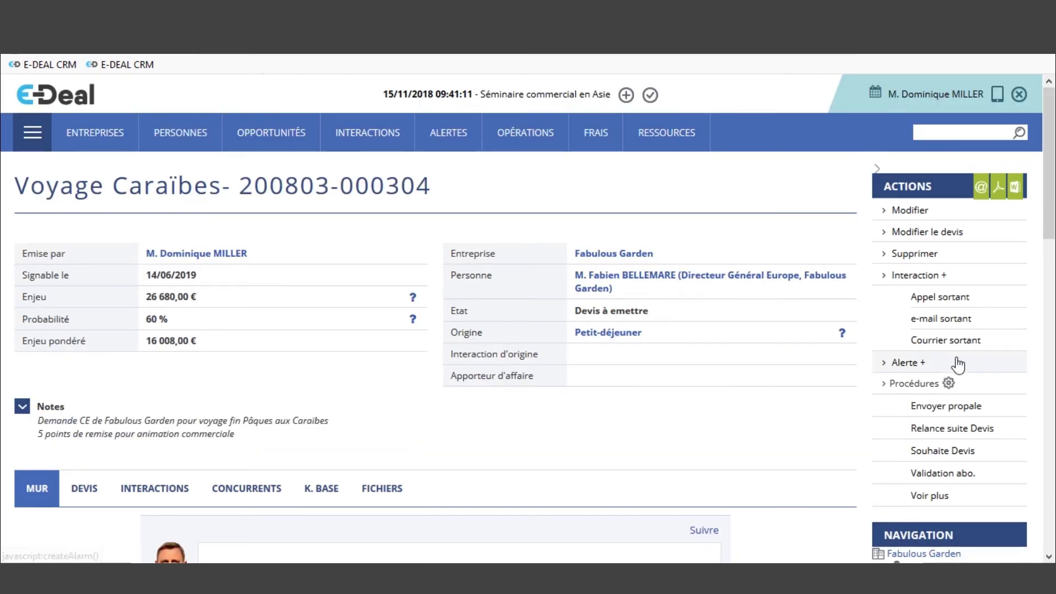
Step: Create a new interaction from the Voyage Caraïbes opportunity and set its end to 20/11/2018 12:00
click(928, 280)
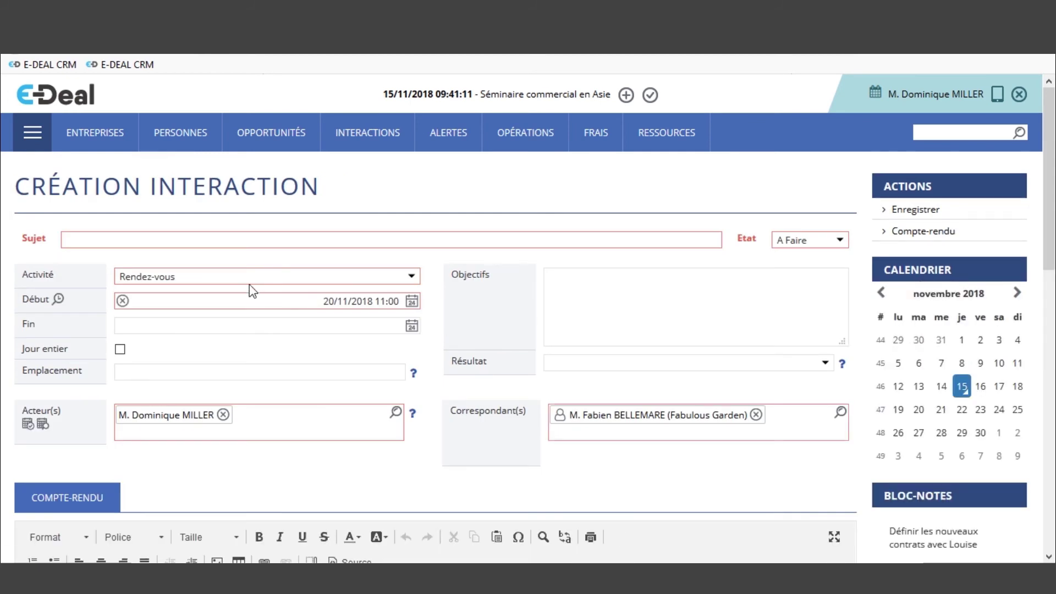
click(414, 328)
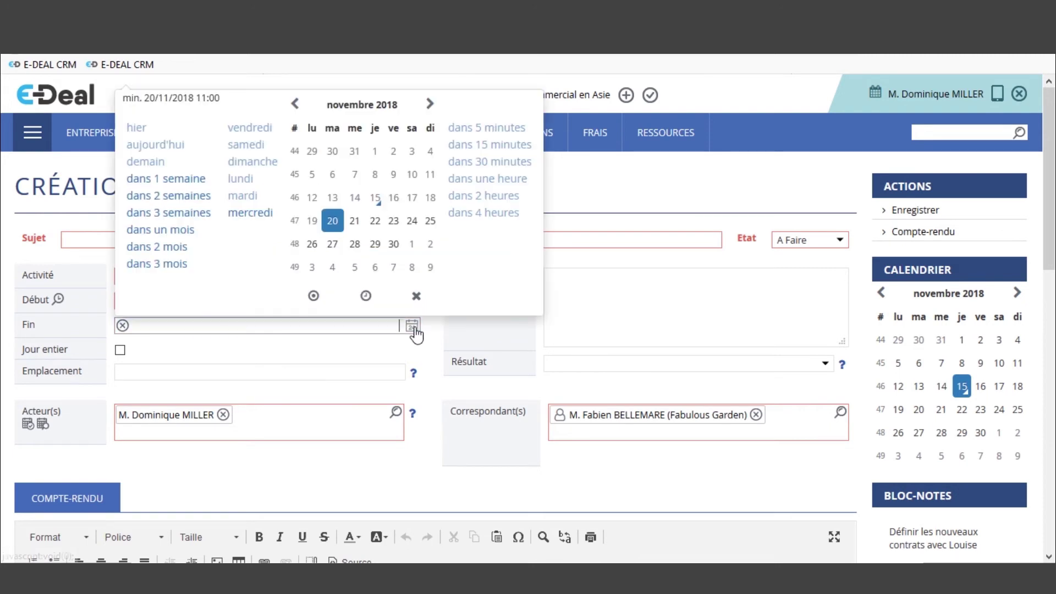
click(366, 296)
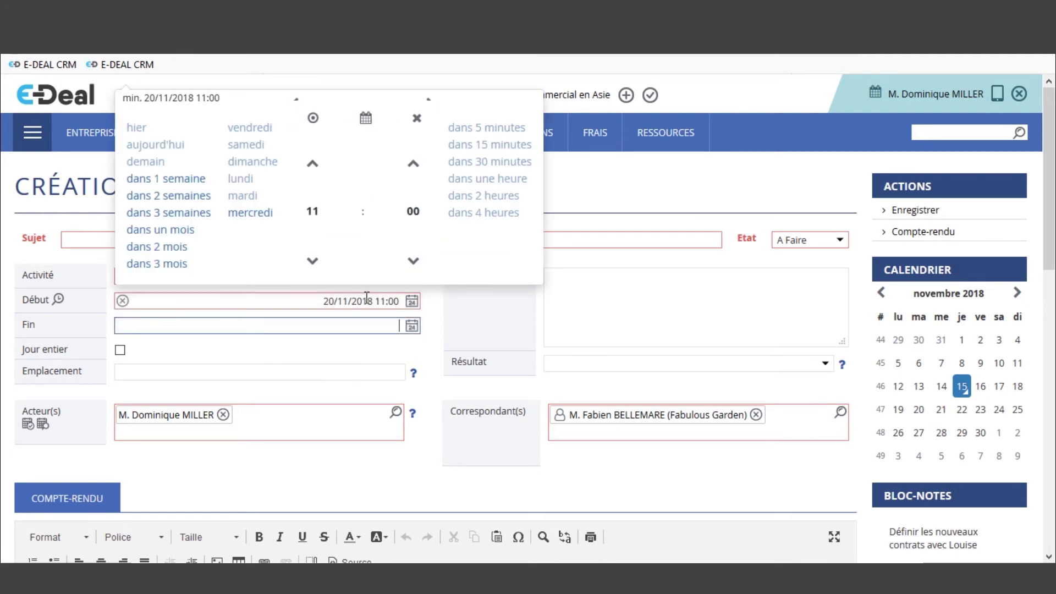
click(314, 161)
click(433, 342)
Step: Enter "RDV de negociation" as the subject of the interaction
click(67, 239)
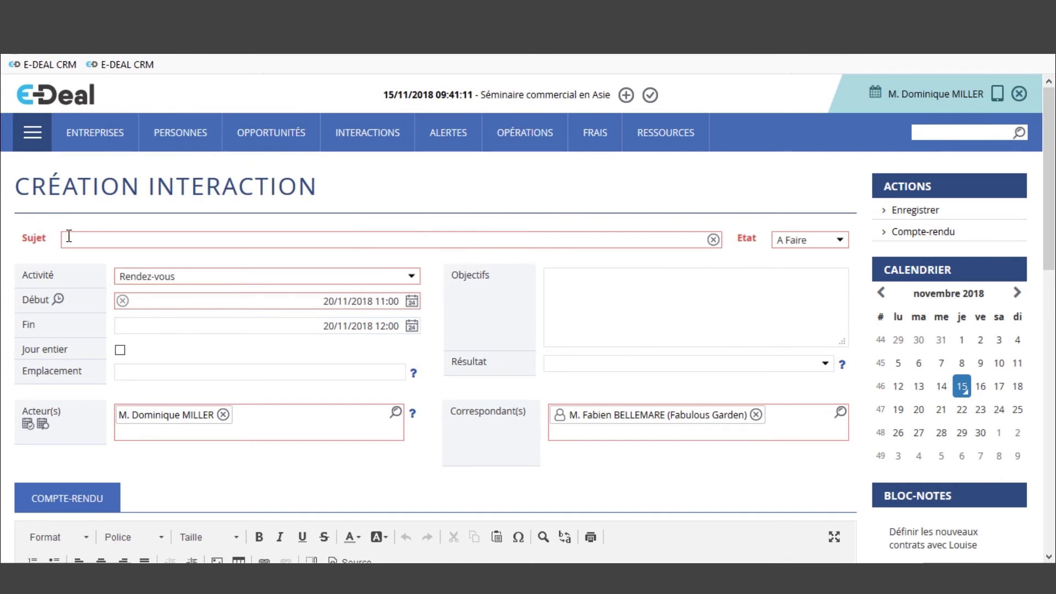
text(BDV)
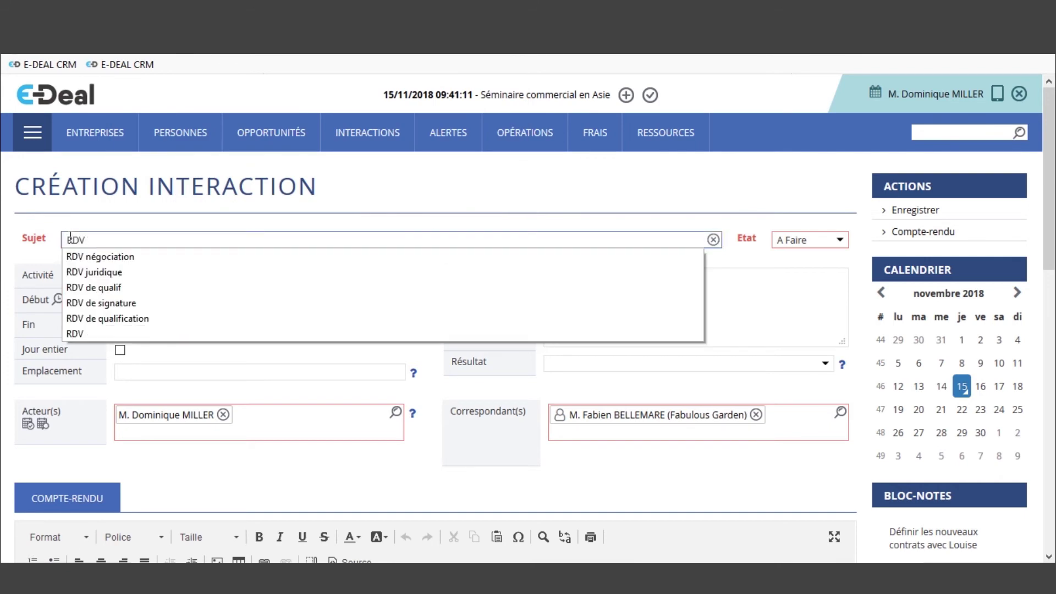
text( de negociation)
click(434, 389)
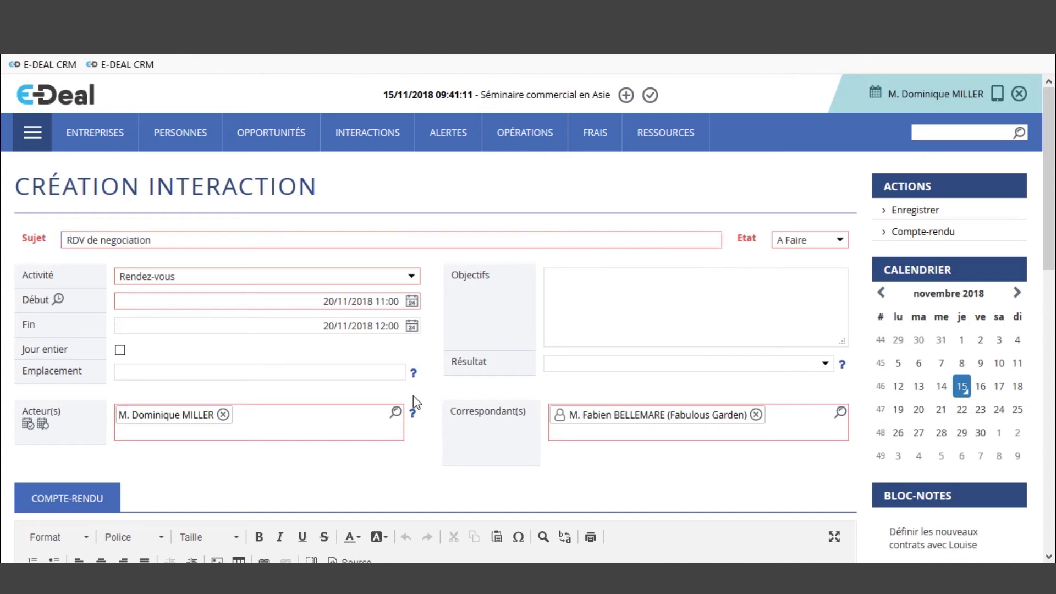
Step: Add the sales colleague as a second actor of the appointment by searching for the surname
click(246, 428)
text(barak)
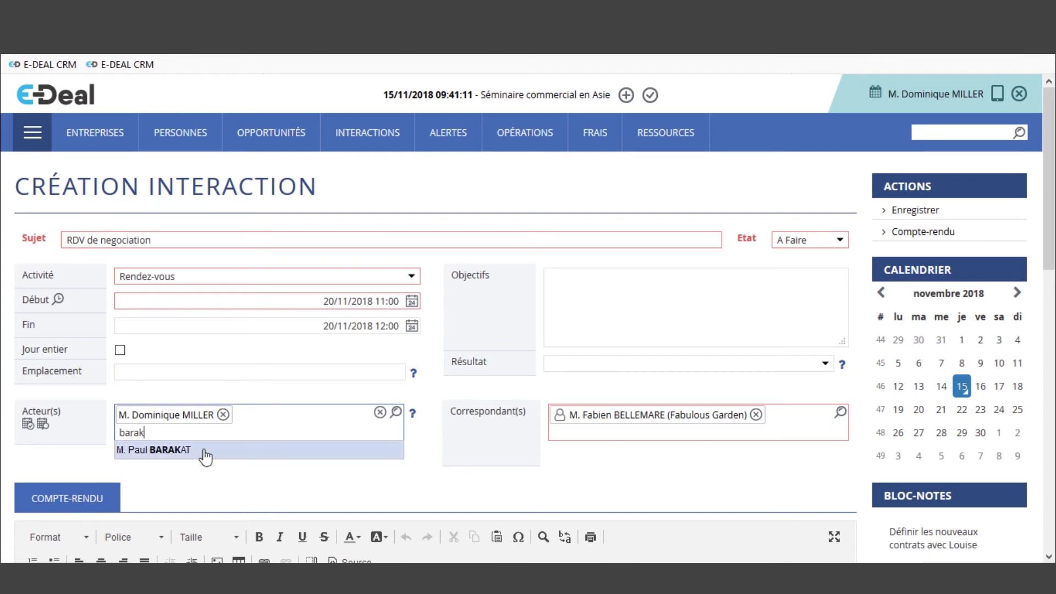
click(184, 451)
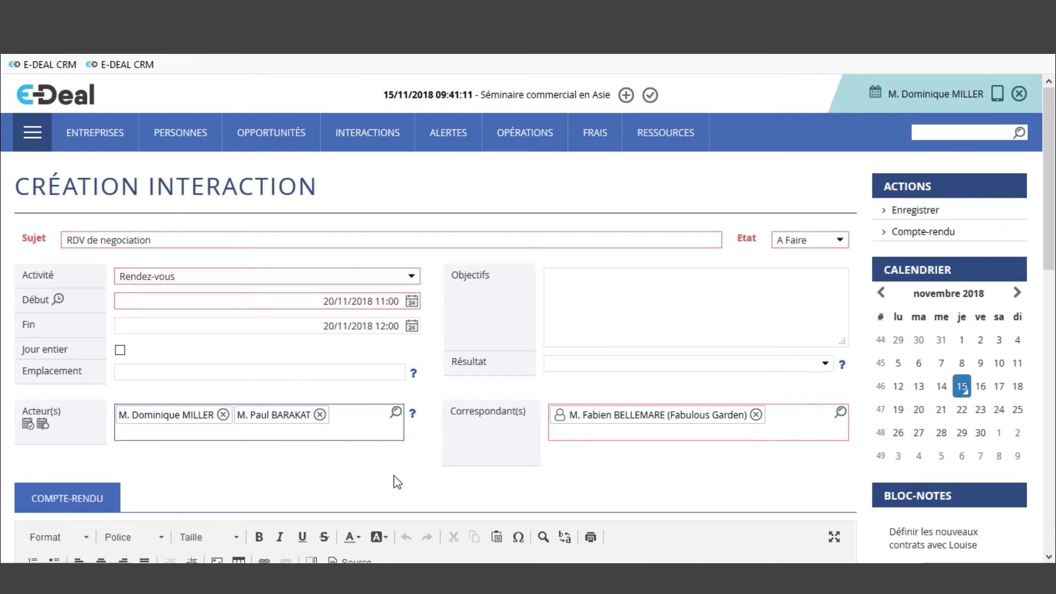
Step: View the actors' availability calendar and verify whether they are free for the appointment's time slot
click(42, 424)
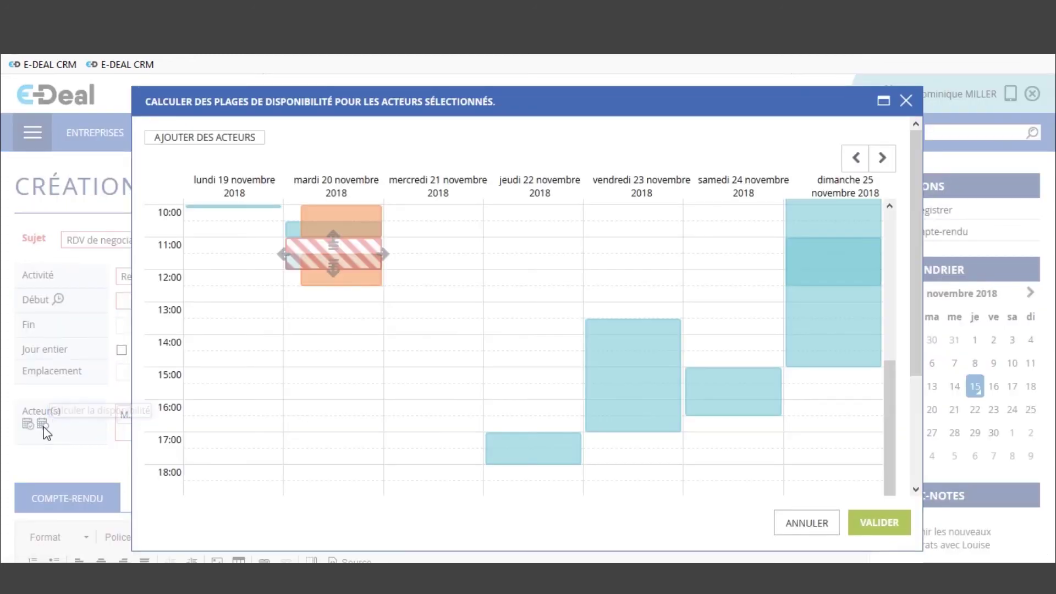
click(906, 100)
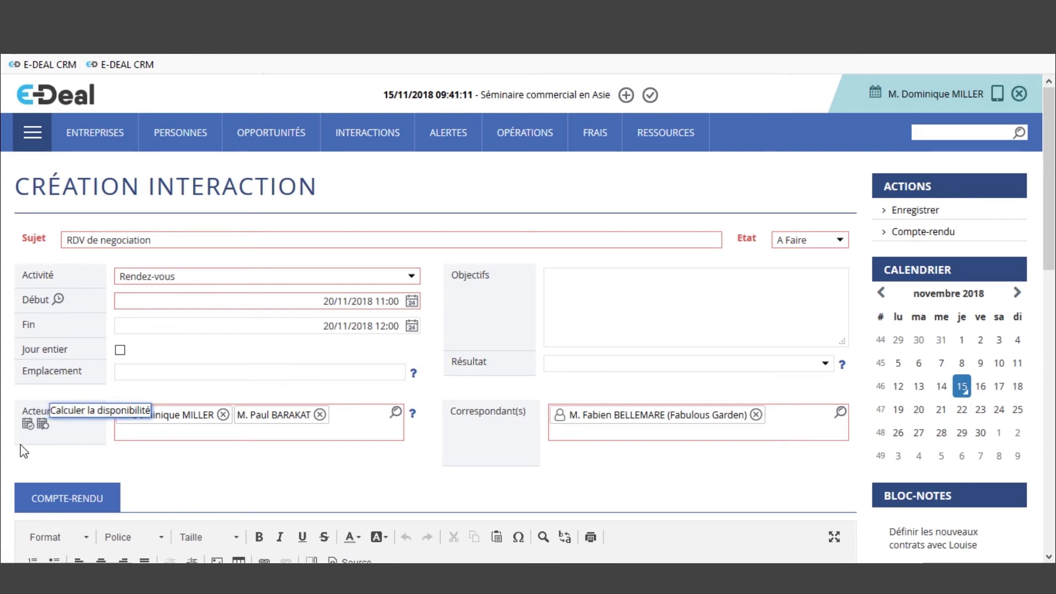
click(28, 424)
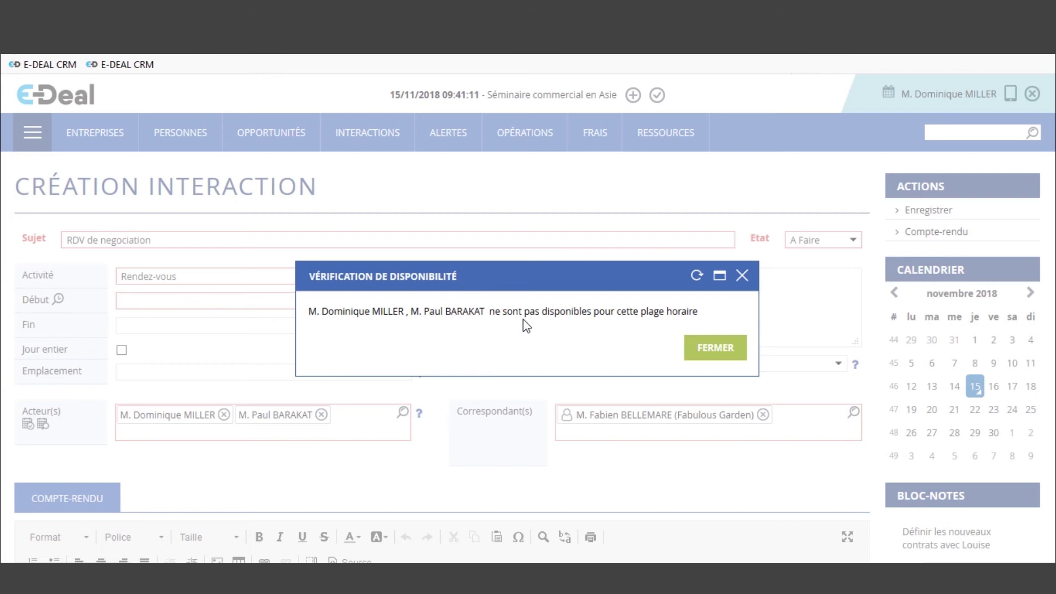
click(718, 352)
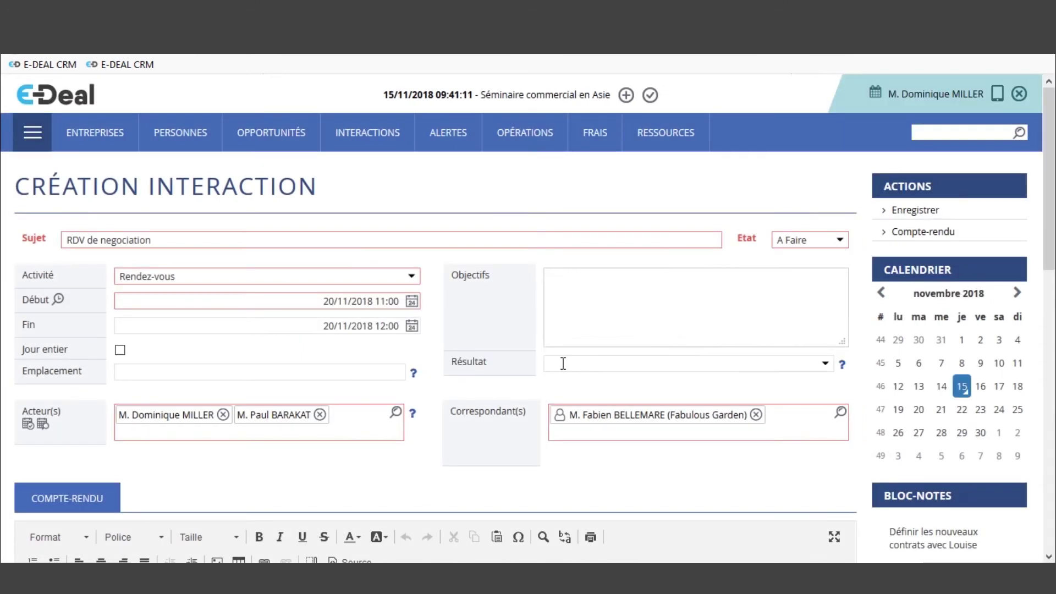
Step: Move the appointment to 21/11/2018 from 10:00 to 12:00 in the availability calculation, validate the slot and save the interaction
click(42, 423)
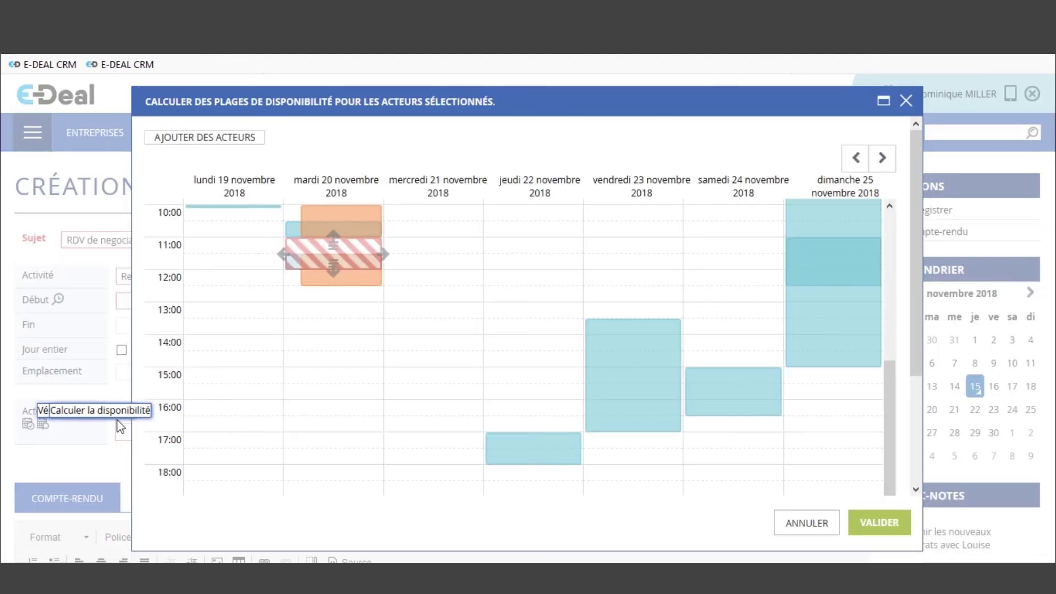
scroll(502, 418, down, 1)
scroll(501, 418, down, 5)
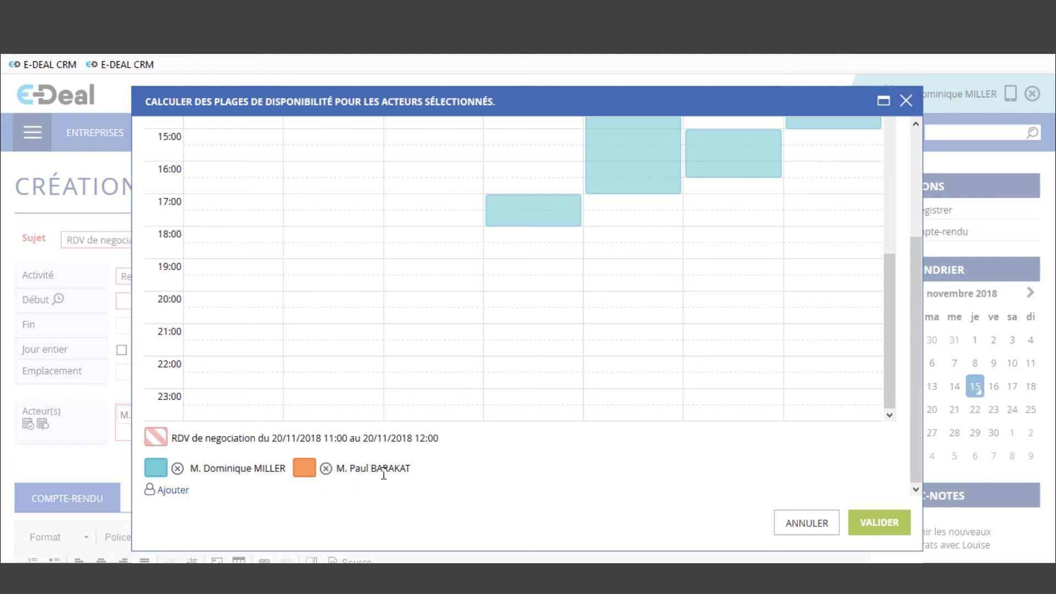
scroll(421, 470, up, 5)
mouse_move(431, 453)
mouse_down()
mouse_move(440, 431)
mouse_move(424, 436)
mouse_move(309, 312)
mouse_move(329, 315)
mouse_up()
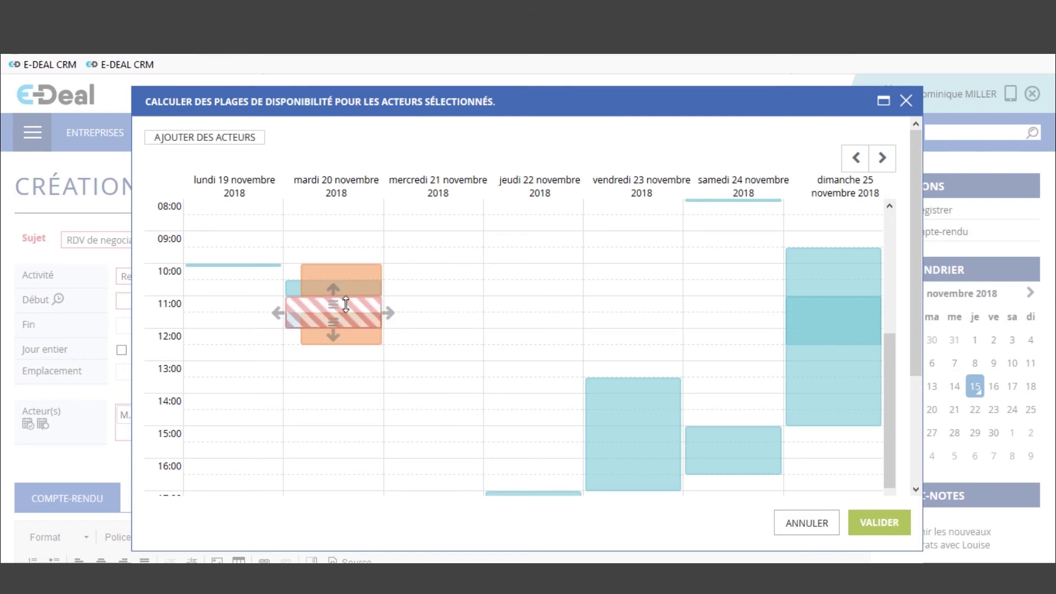
drag(337, 308, 431, 321)
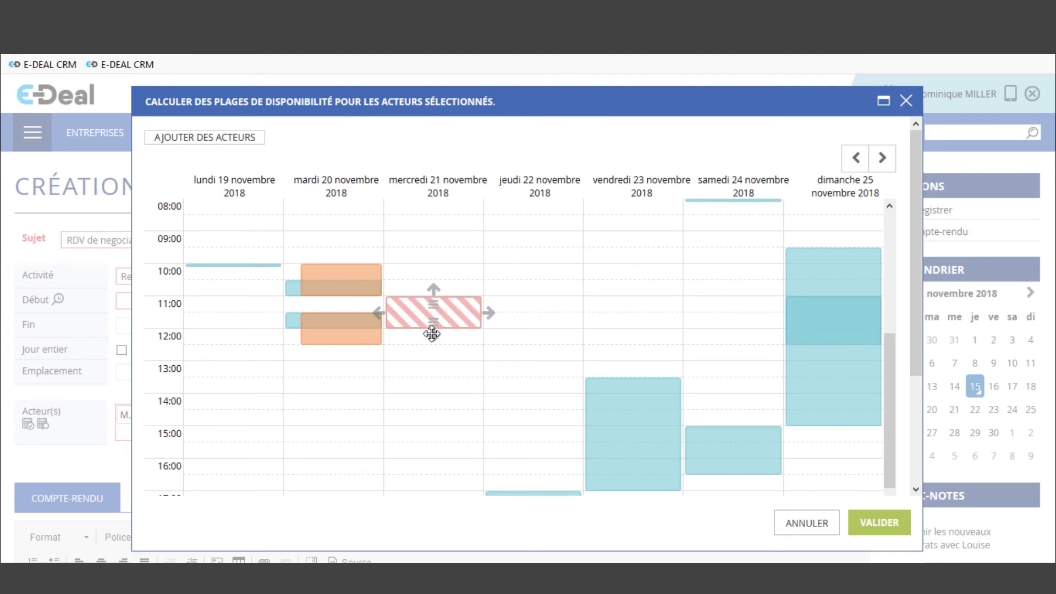
mouse_move(440, 334)
mouse_down()
mouse_move(429, 344)
mouse_move(452, 309)
mouse_move(453, 335)
mouse_move(394, 312)
mouse_move(382, 265)
mouse_up()
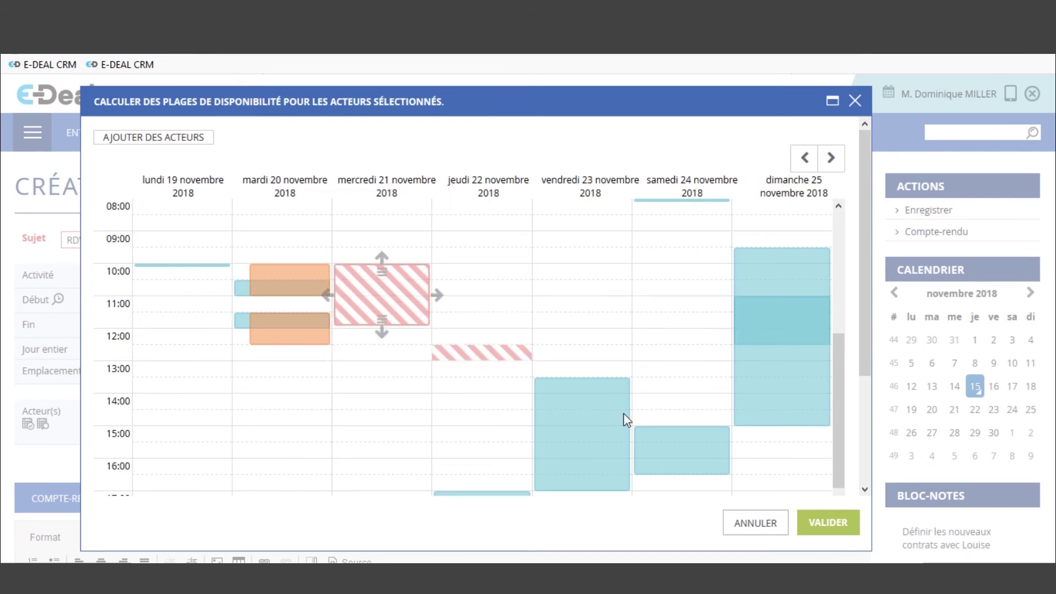
click(827, 522)
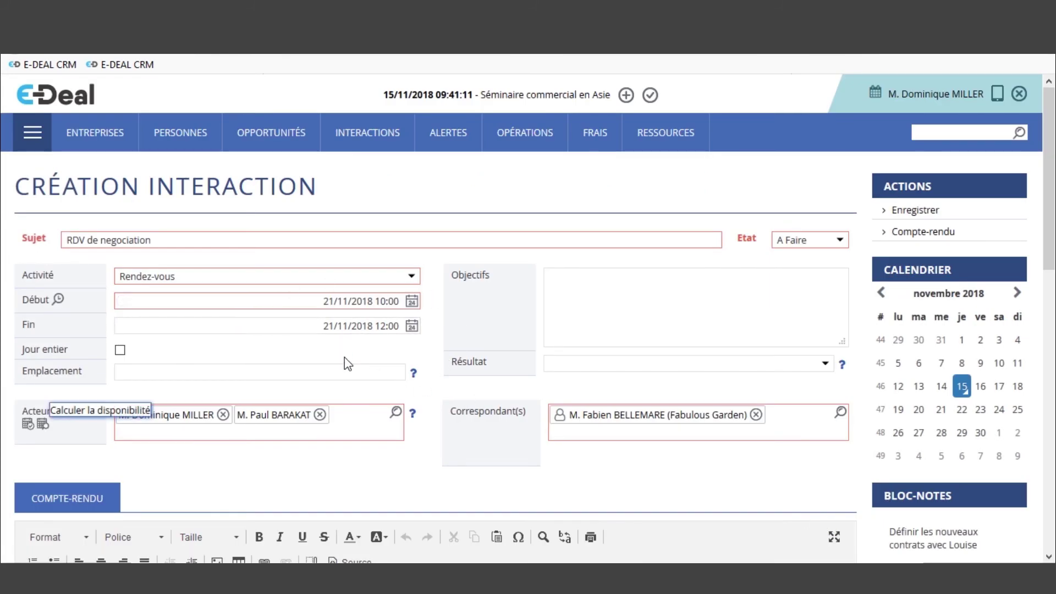
click(916, 214)
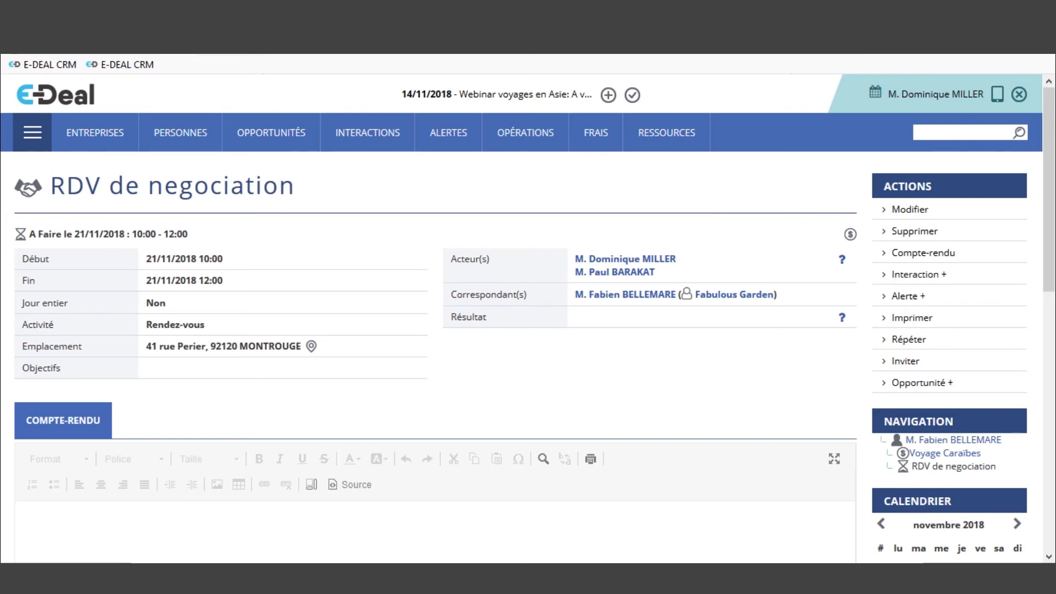
Step: Open the Outlook webmail inbox in a new browser tab and open the "Demande de devis" message
text(owa)
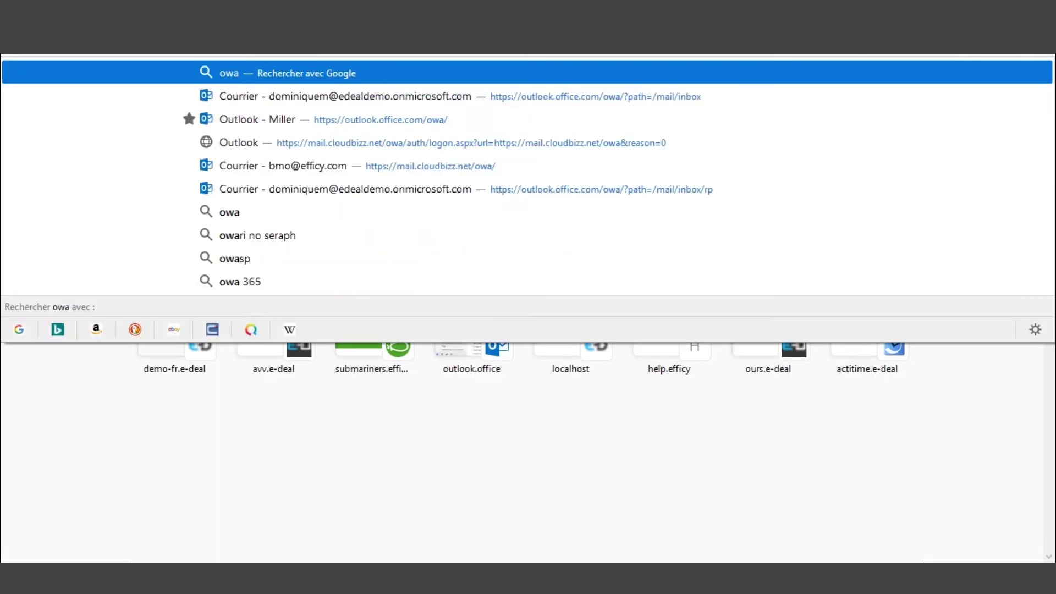
click(394, 98)
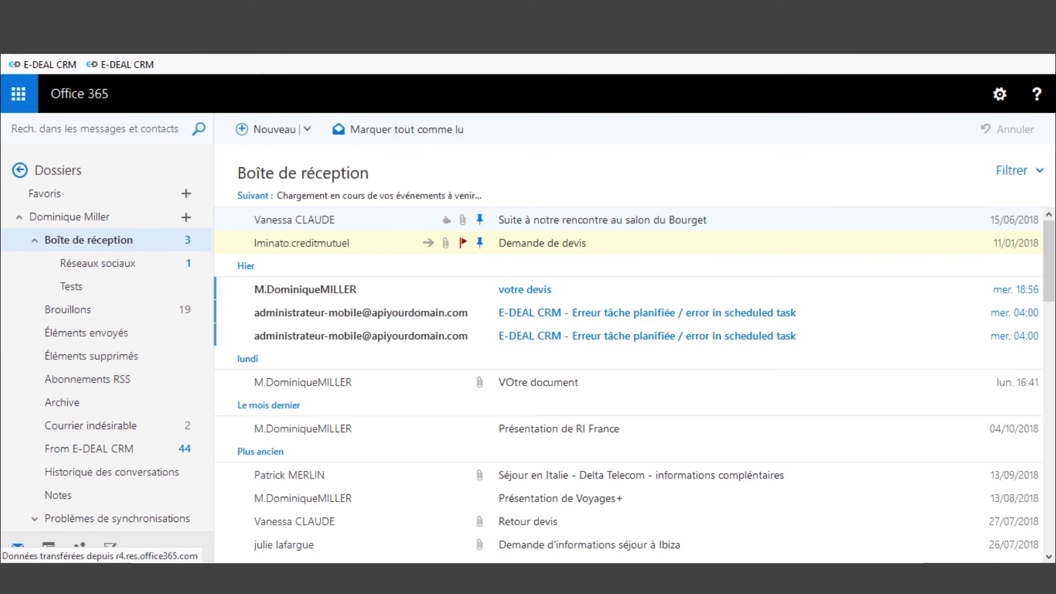
click(542, 246)
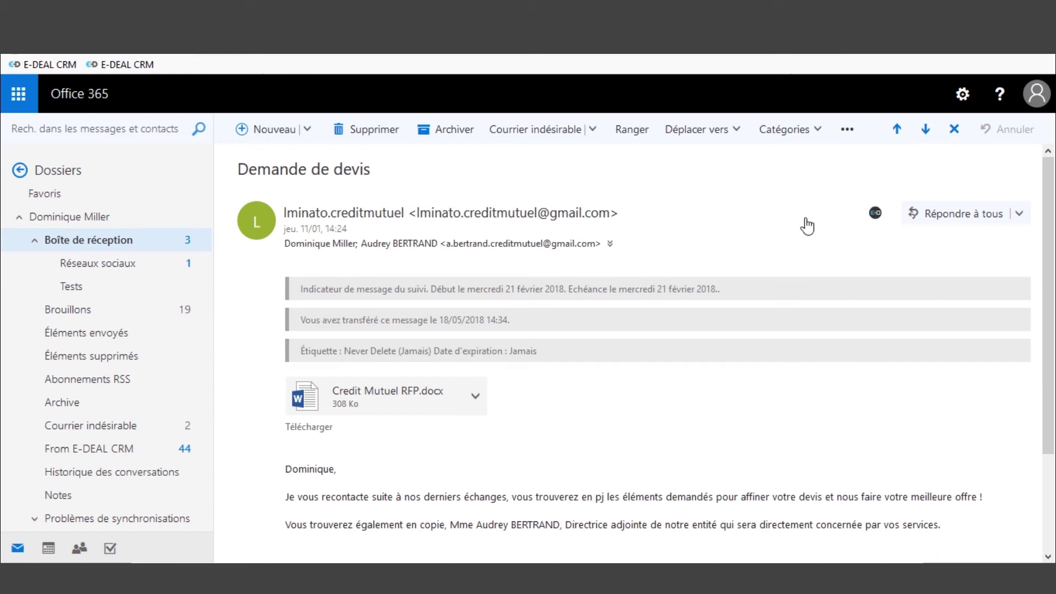
Step: Open the E-DEAL CRM add-in for the message, sign in with the account login and review the sender's CRM details
click(875, 214)
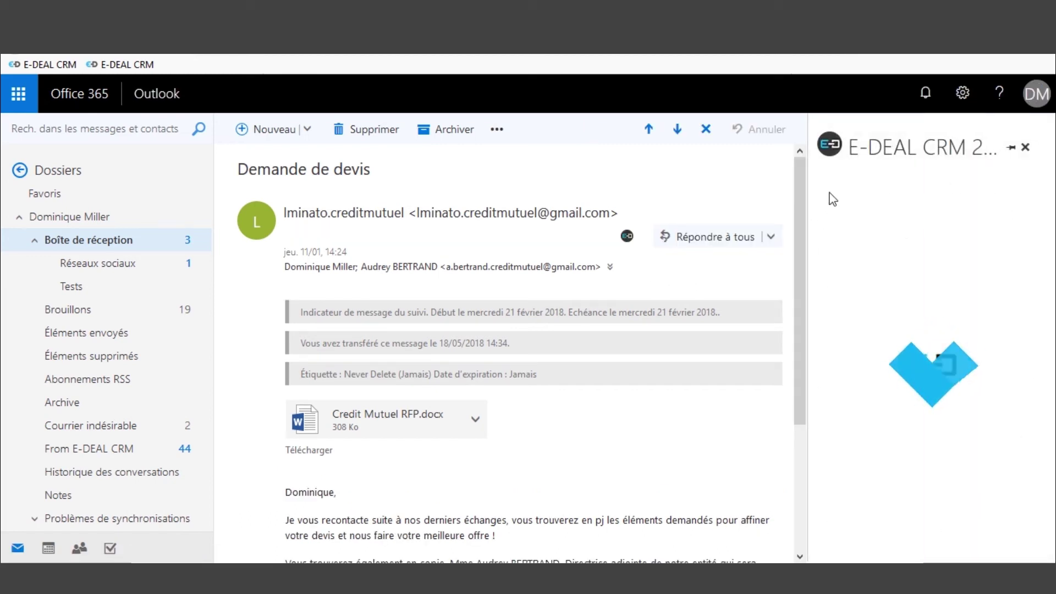
click(874, 254)
text(miller)
key(Tab)
key(Return)
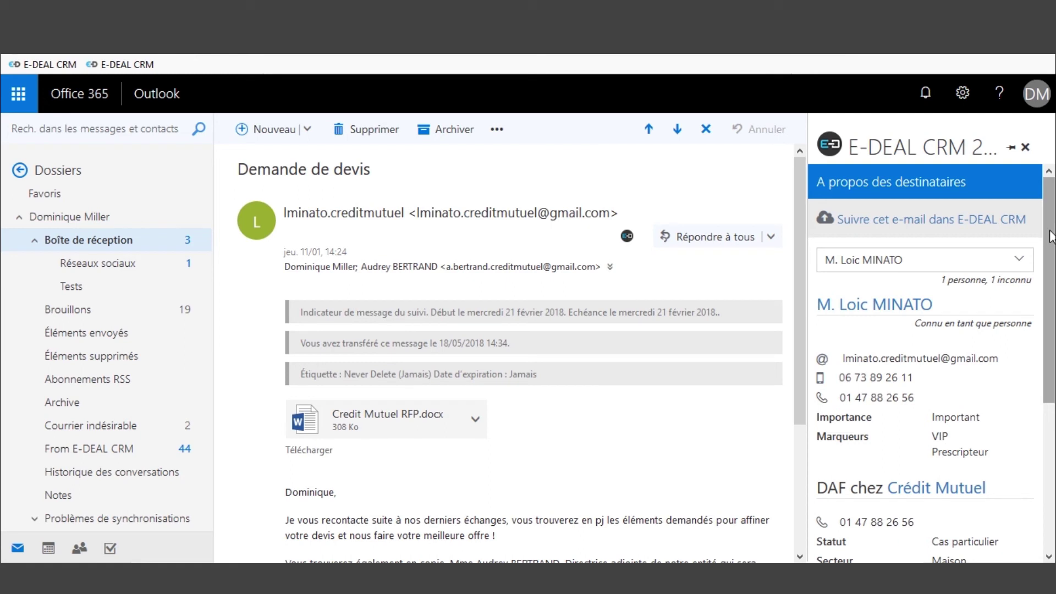
mouse_move(1051, 236)
mouse_down()
mouse_move(1050, 297)
mouse_move(1051, 236)
mouse_up()
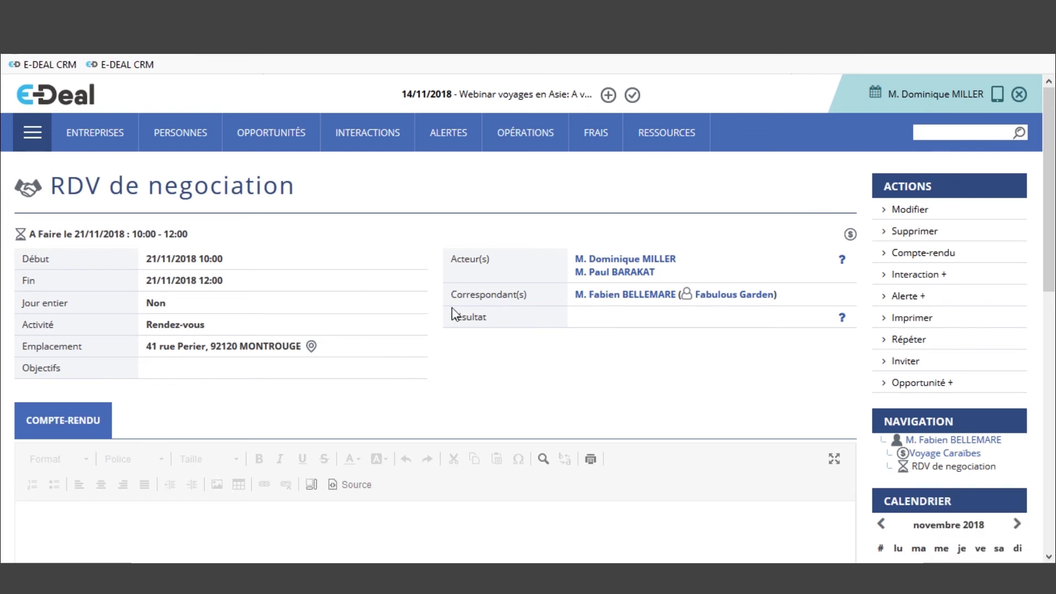
Step: Return to the CRM home page, switch to the PowerPoint slideshow and advance to the "Partager pour une meilleure efficacité" slide
click(48, 103)
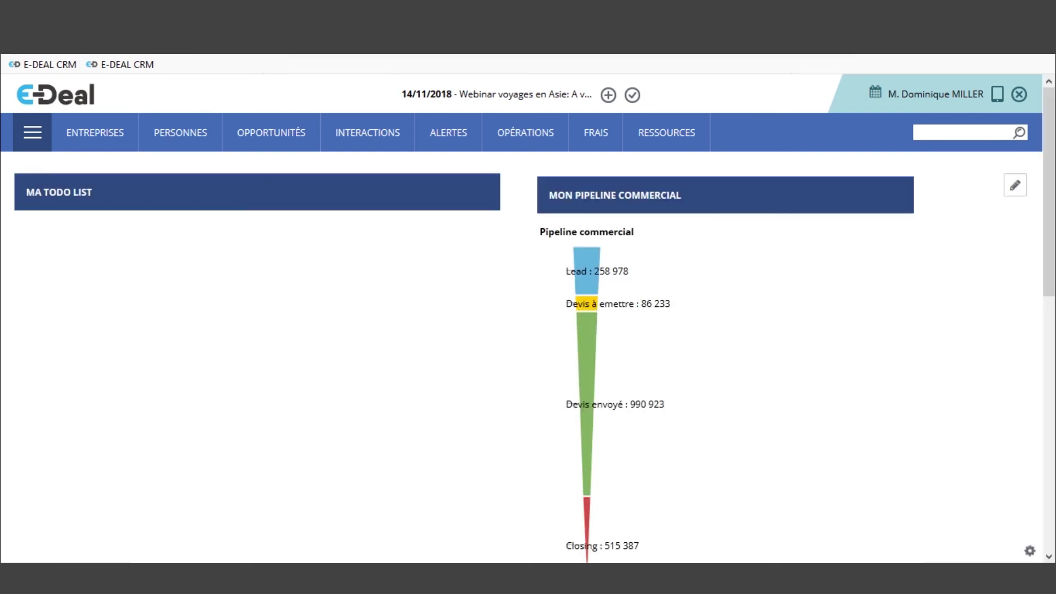
key(super)
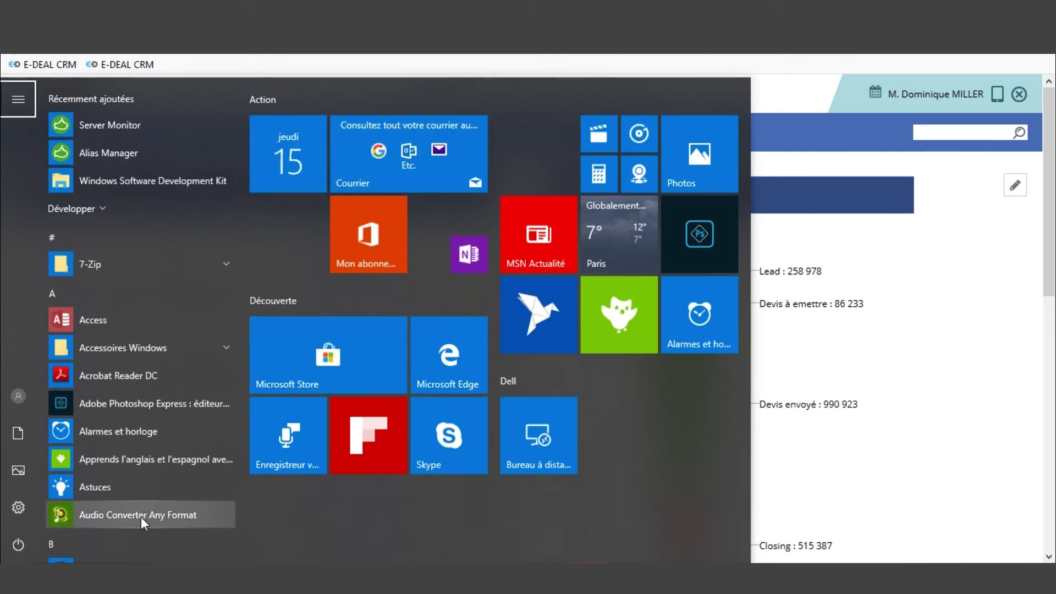
key(Escape)
key(super+Tab)
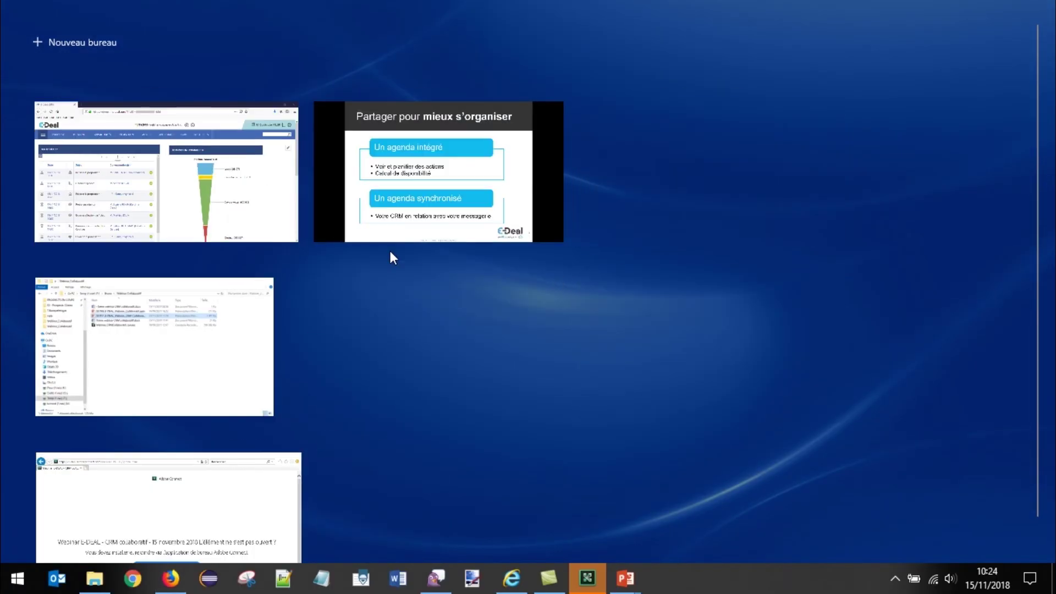
click(427, 189)
key(Right)
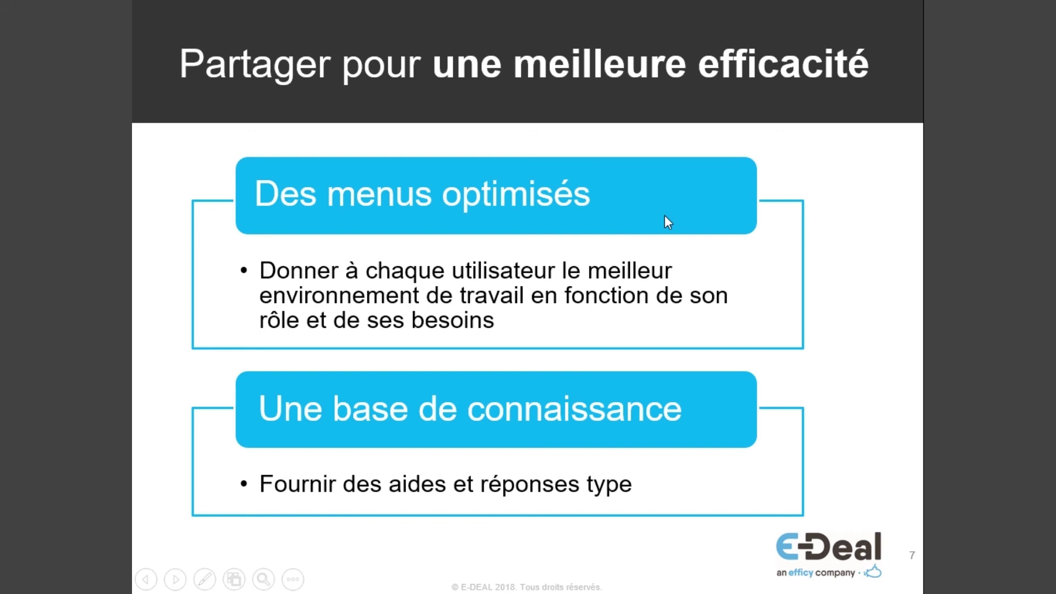
Step: Switch back to E-DEAL CRM in Firefox and look through the navigation entries available for companies, persons and opportunities
key(super+Tab)
click(363, 206)
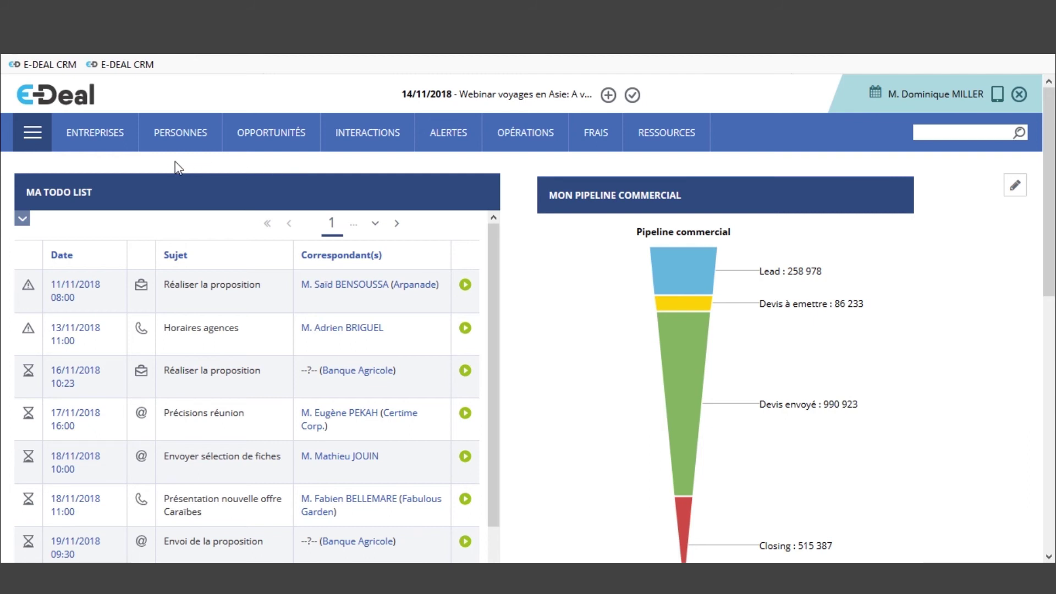
mouse_move(263, 147)
mouse_move(131, 155)
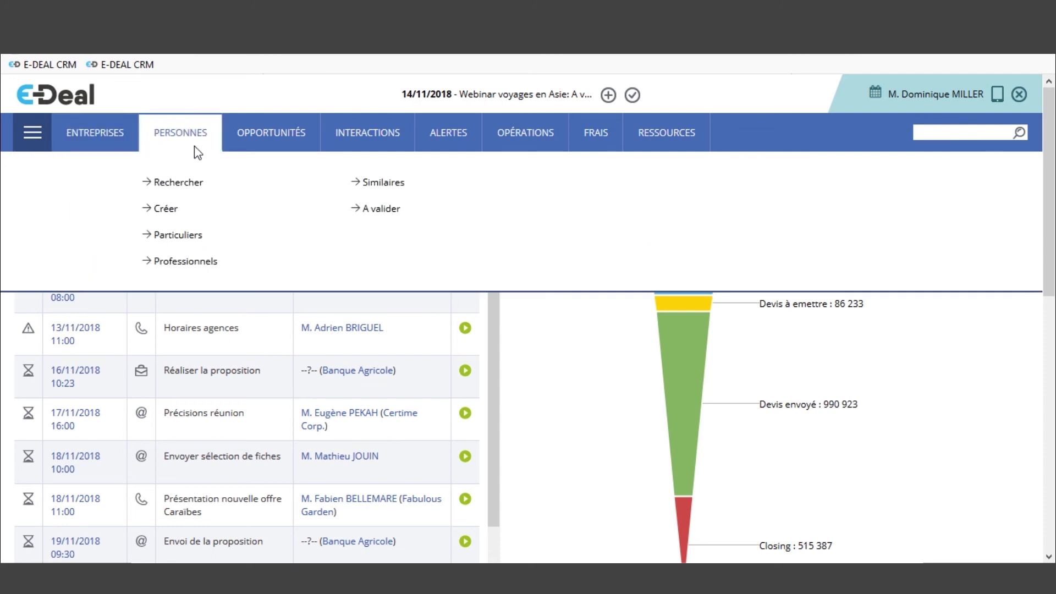